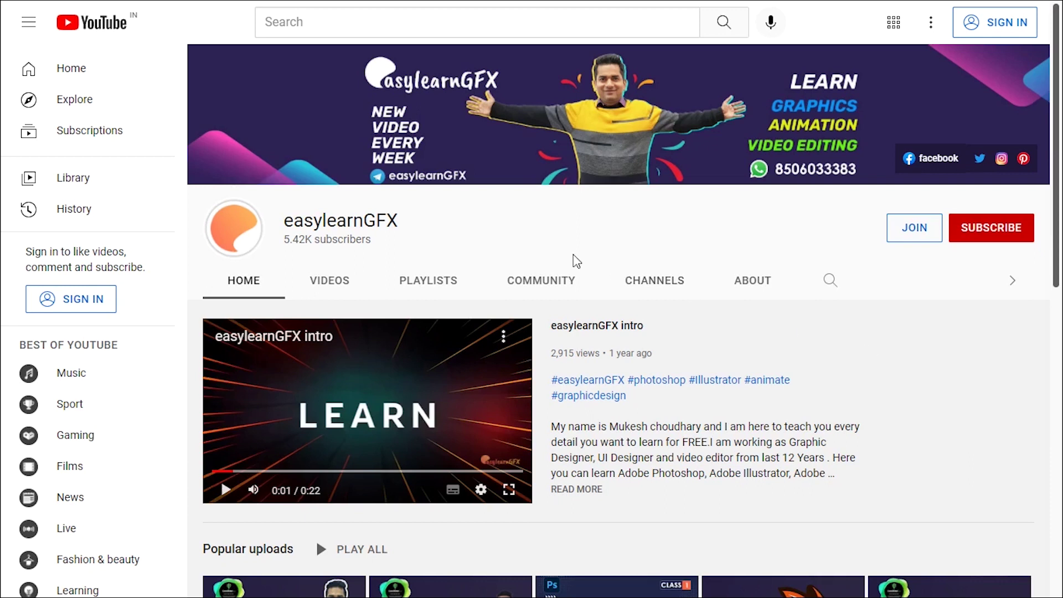
Leave the tutorial channel on YouTube by browsing its playlists, heading toward a blank Illustrator document.
click(429, 289)
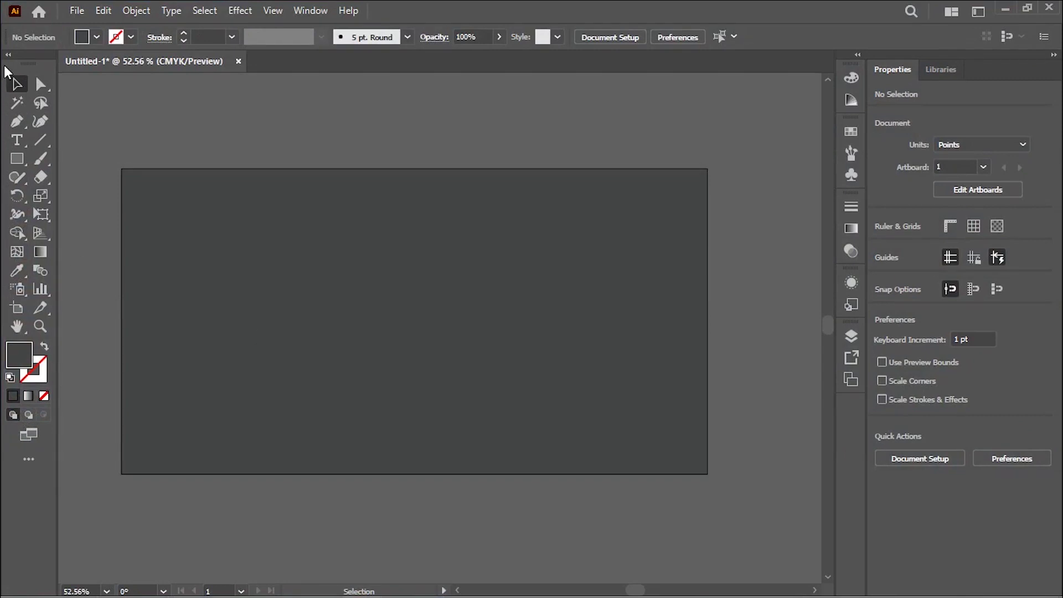
Choose the Shape Builder Tool (Shift+M) from the toolbar flyout.
drag(16, 233, 99, 236)
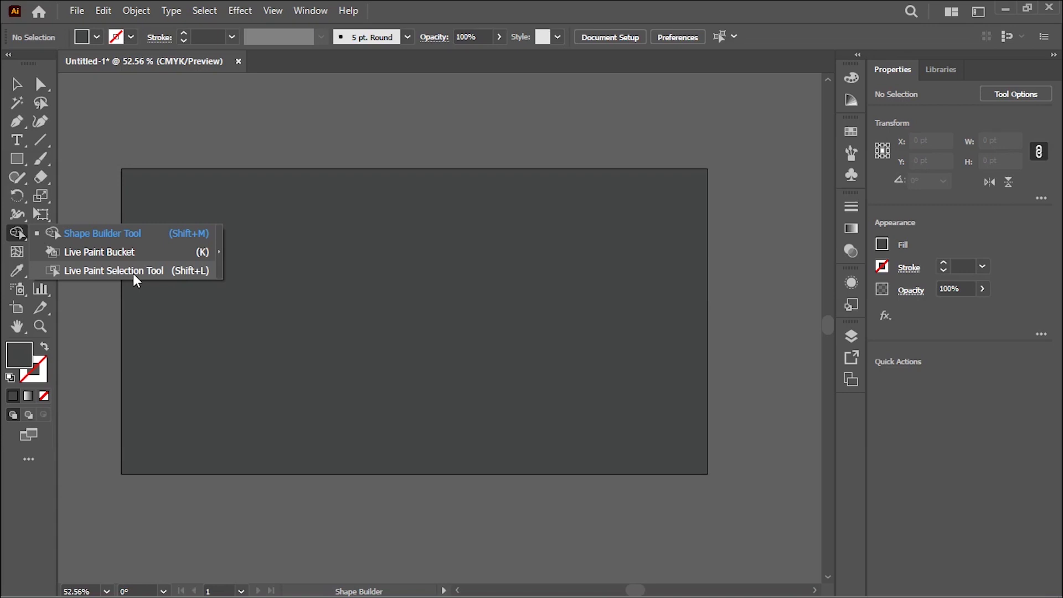
click(22, 237)
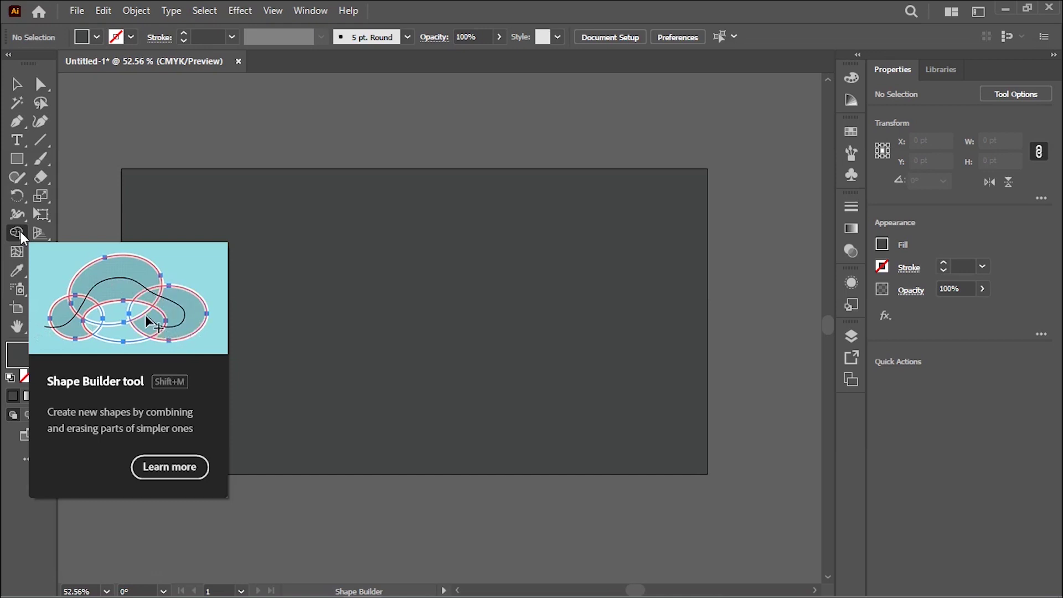
double_click(21, 235)
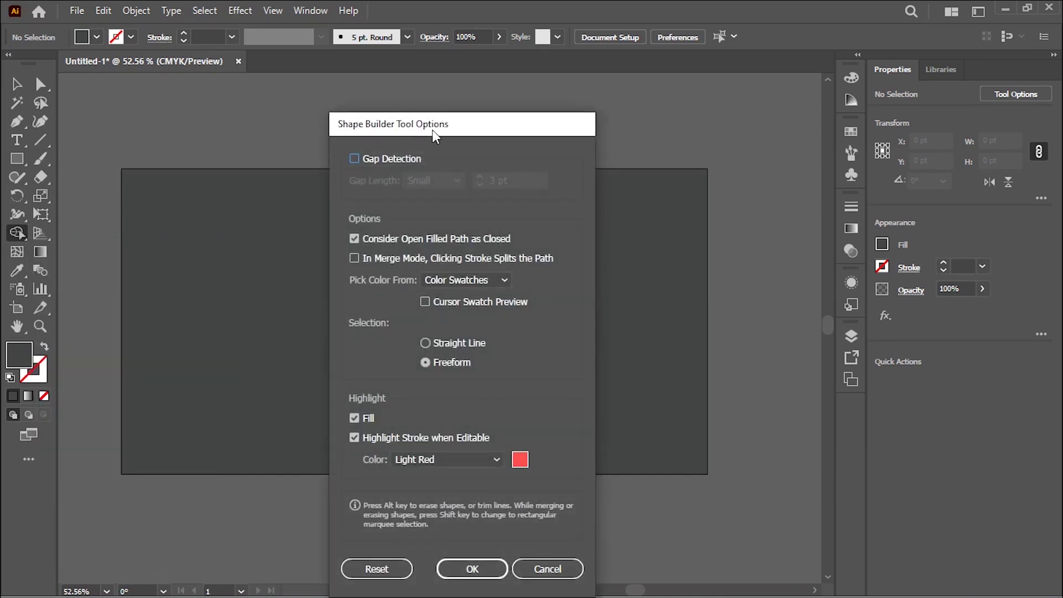
drag(436, 135, 468, 87)
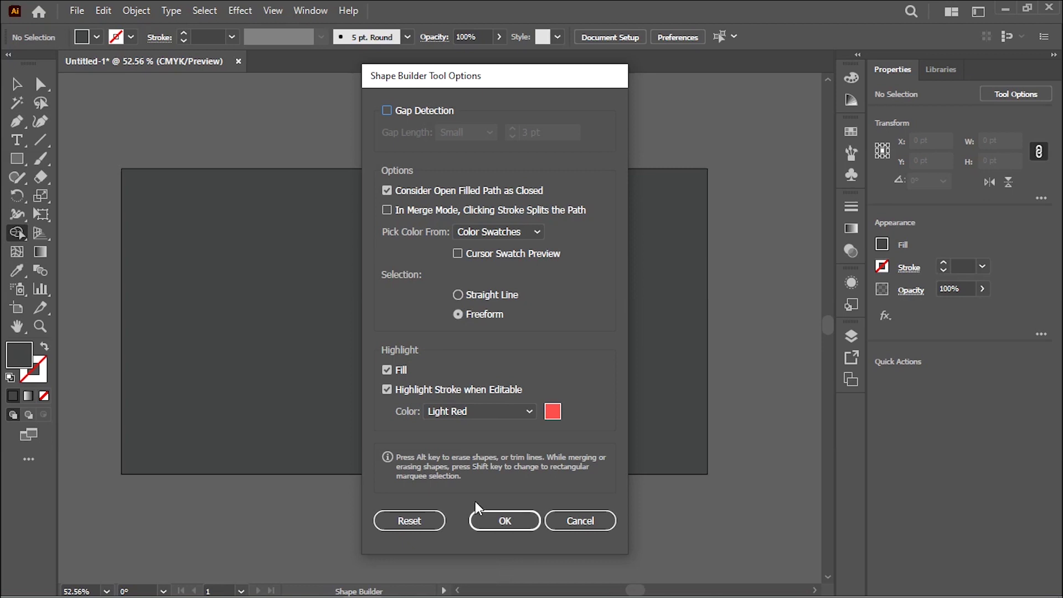
click(503, 522)
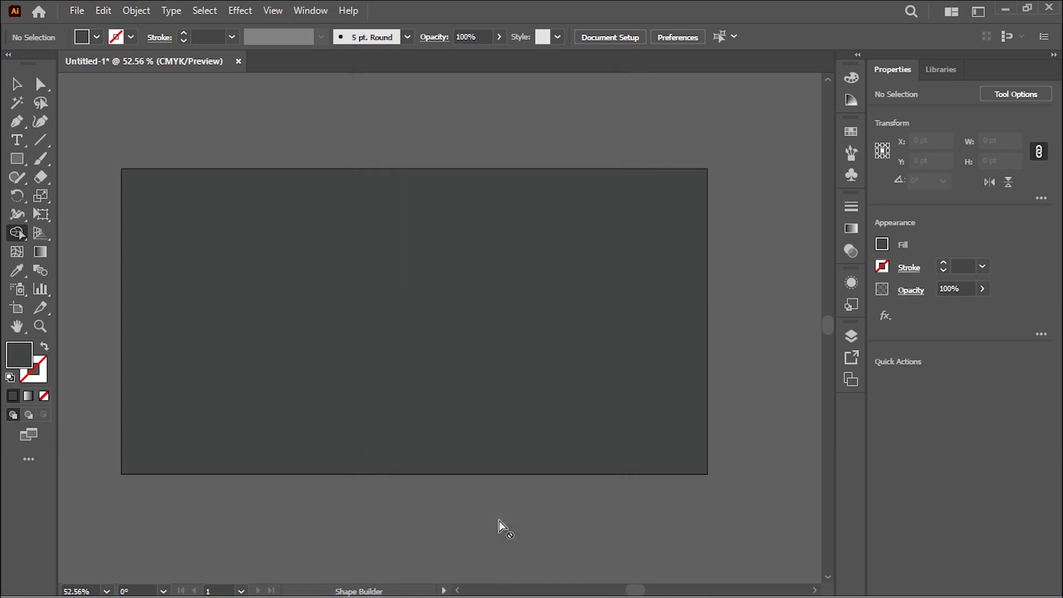
Draw an ellipse on the left of the artboard and fill it cyan.
click(15, 161)
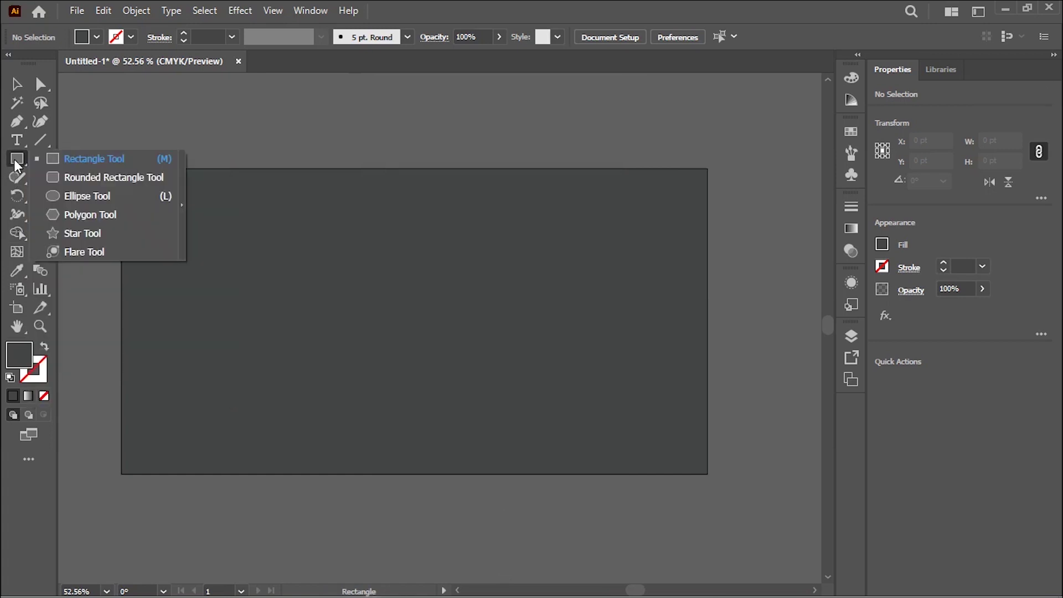
click(63, 198)
mouse_move(196, 229)
mouse_down()
mouse_move(287, 319)
mouse_move(325, 320)
mouse_up()
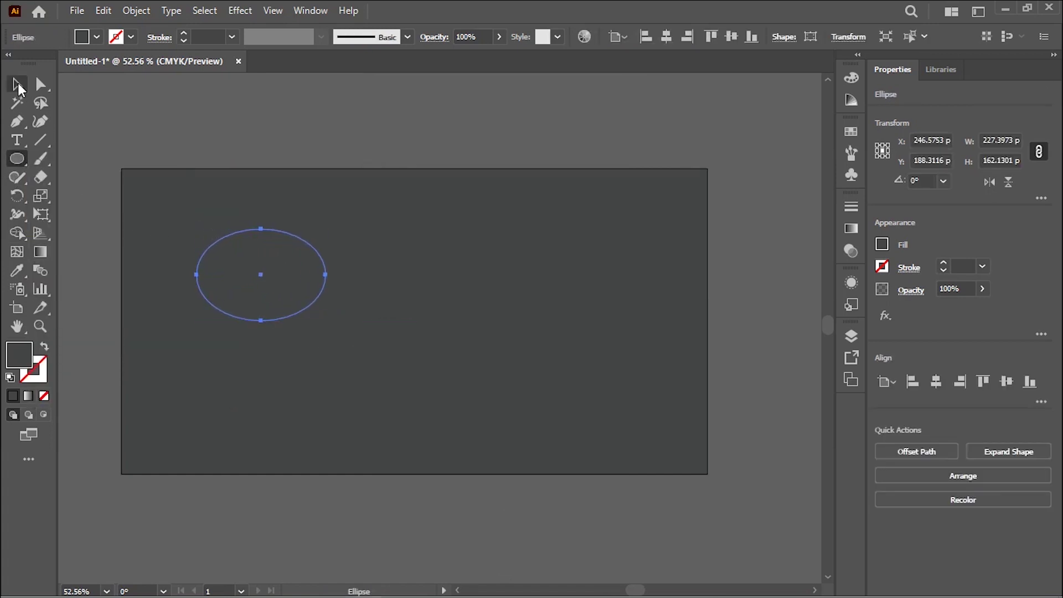
click(96, 38)
click(86, 69)
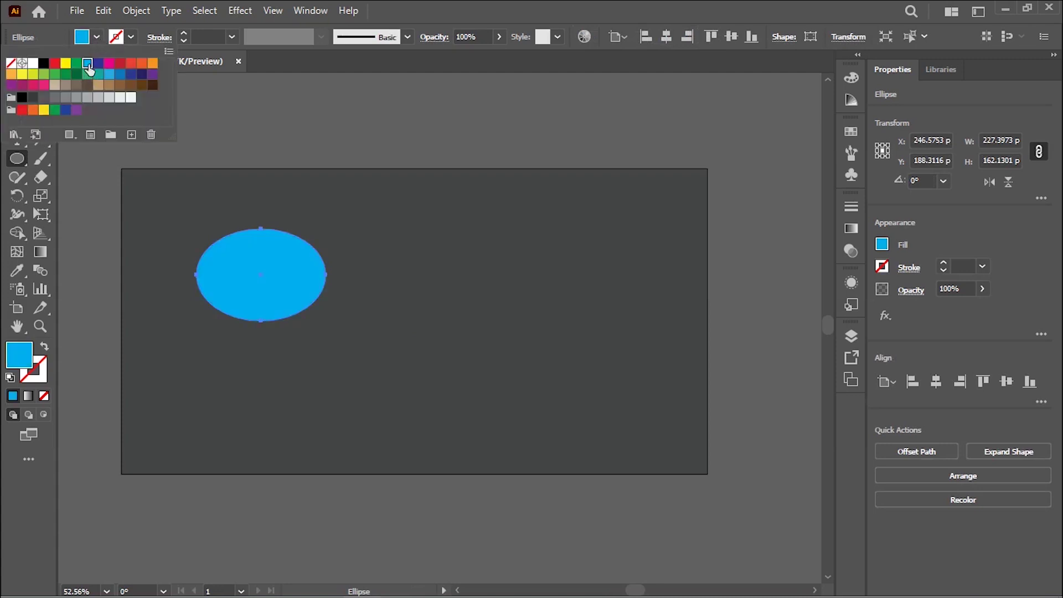
click(471, 17)
Make two overlapping copies of the cyan ellipse, enlarging the upper copy with Free Transform.
click(17, 84)
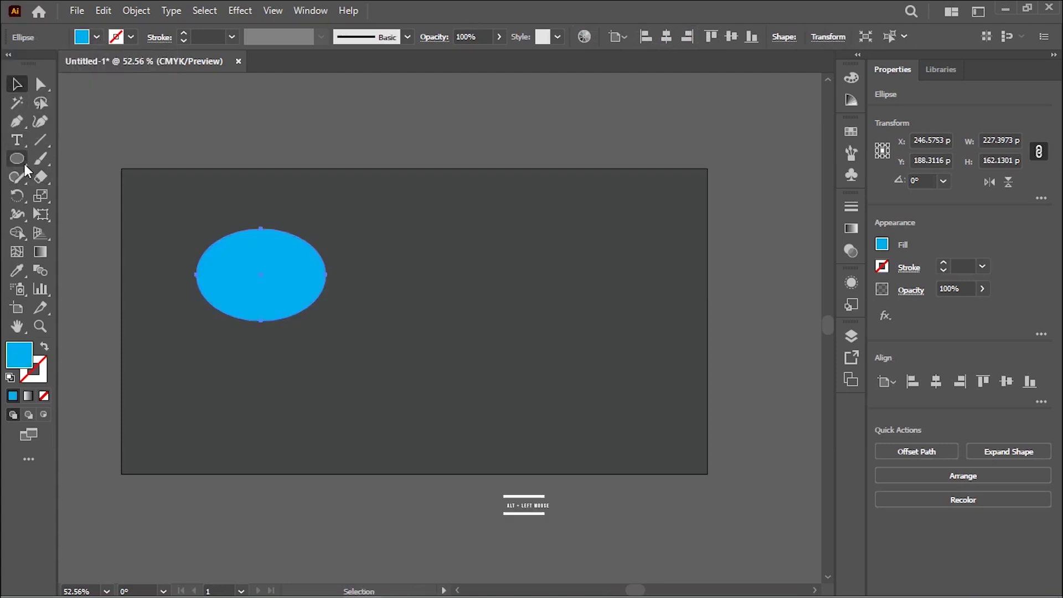
drag(248, 276, 322, 263)
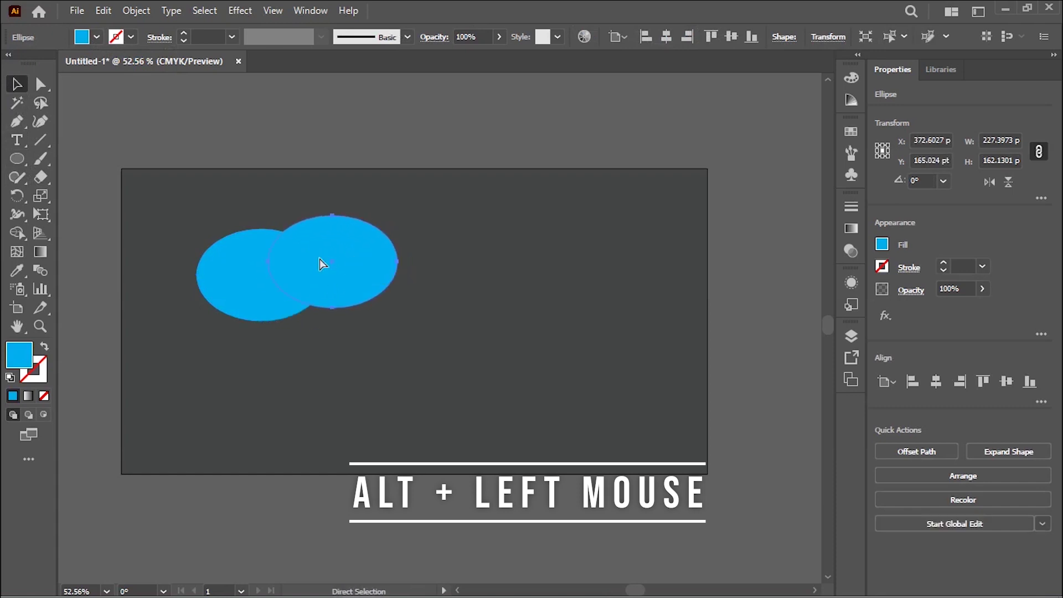
key(e)
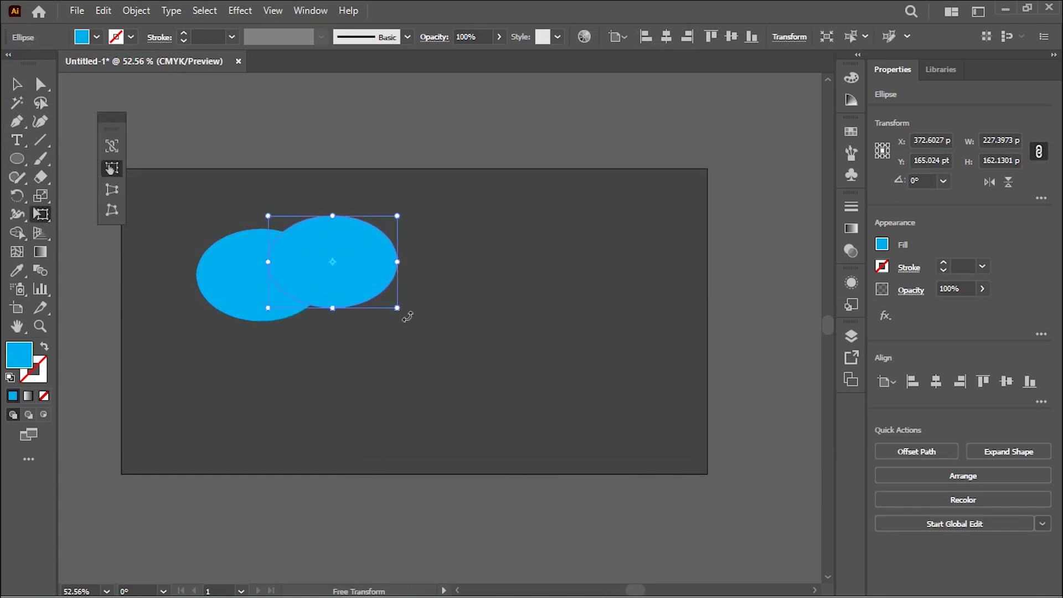
drag(397, 308, 423, 321)
drag(394, 273, 390, 260)
key(v)
click(241, 292)
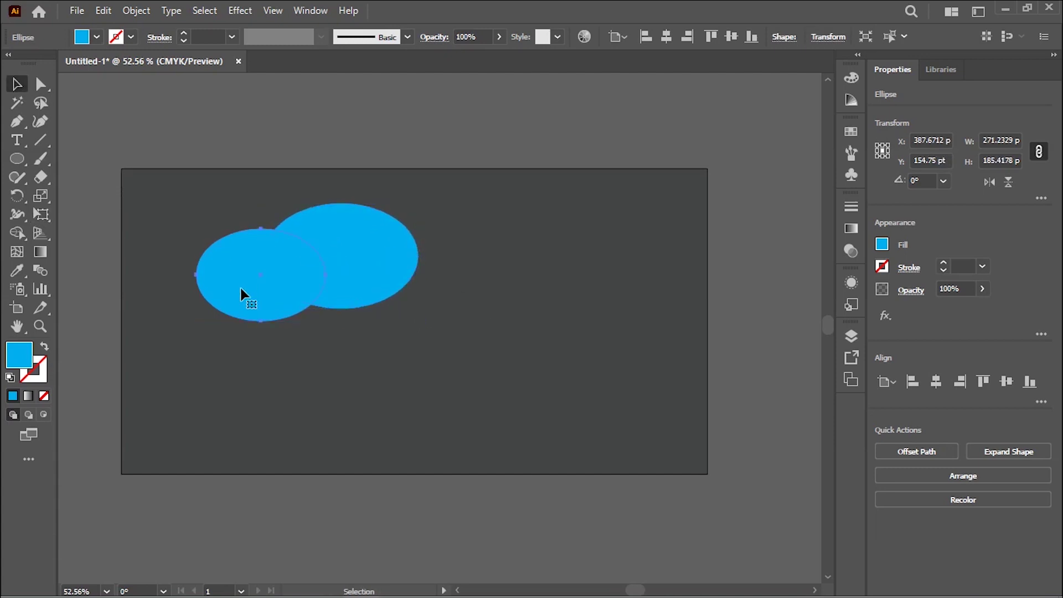
mouse_move(242, 293)
mouse_down()
mouse_move(415, 310)
mouse_move(339, 346)
mouse_up()
Fill the top ellipse dark red and the right ellipse dark green.
click(336, 230)
click(96, 38)
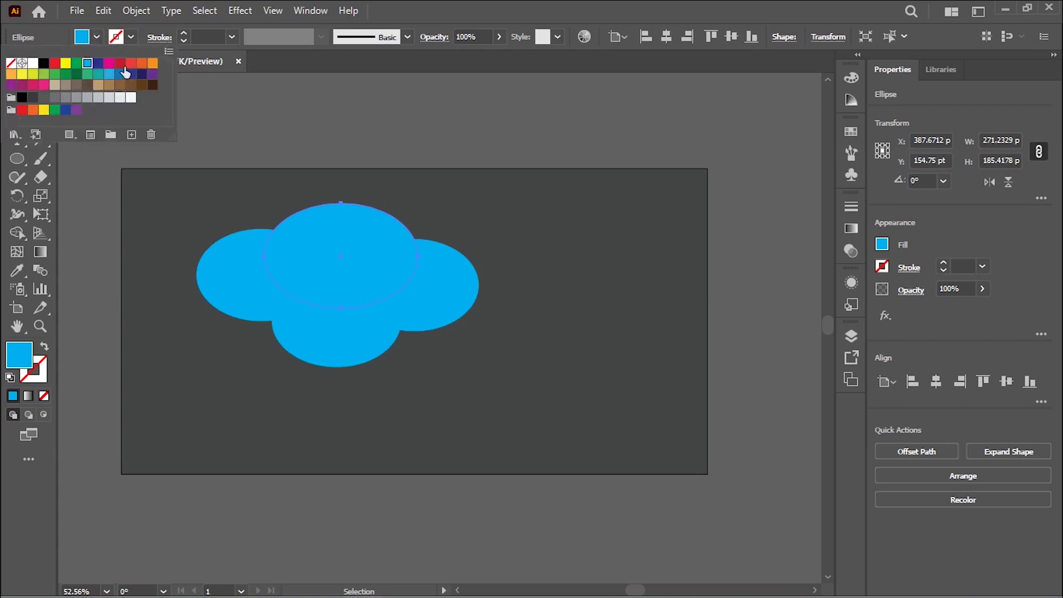
click(119, 62)
click(407, 237)
click(434, 284)
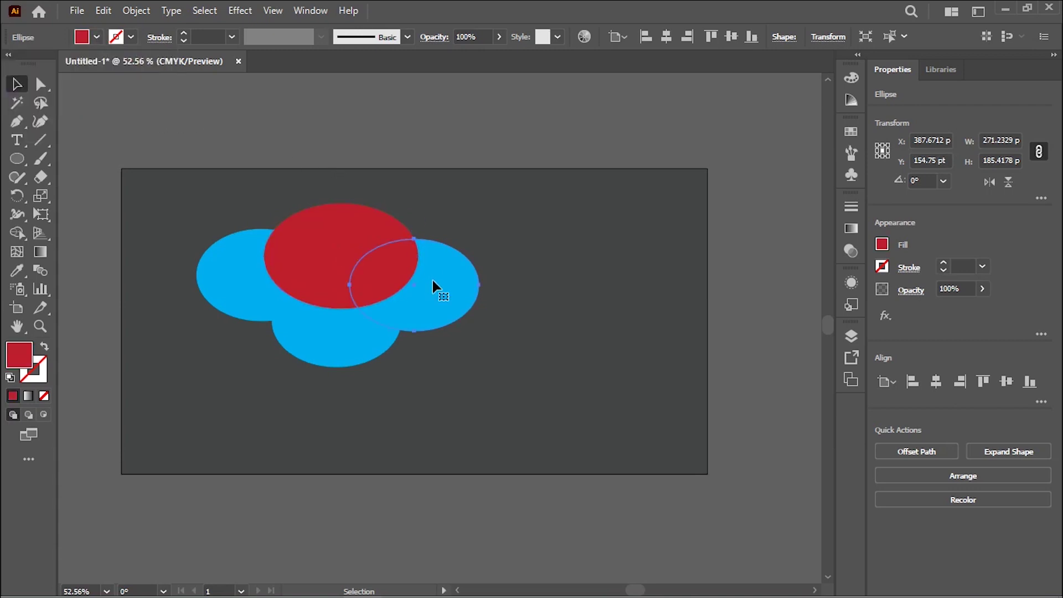
click(96, 37)
click(76, 73)
click(231, 218)
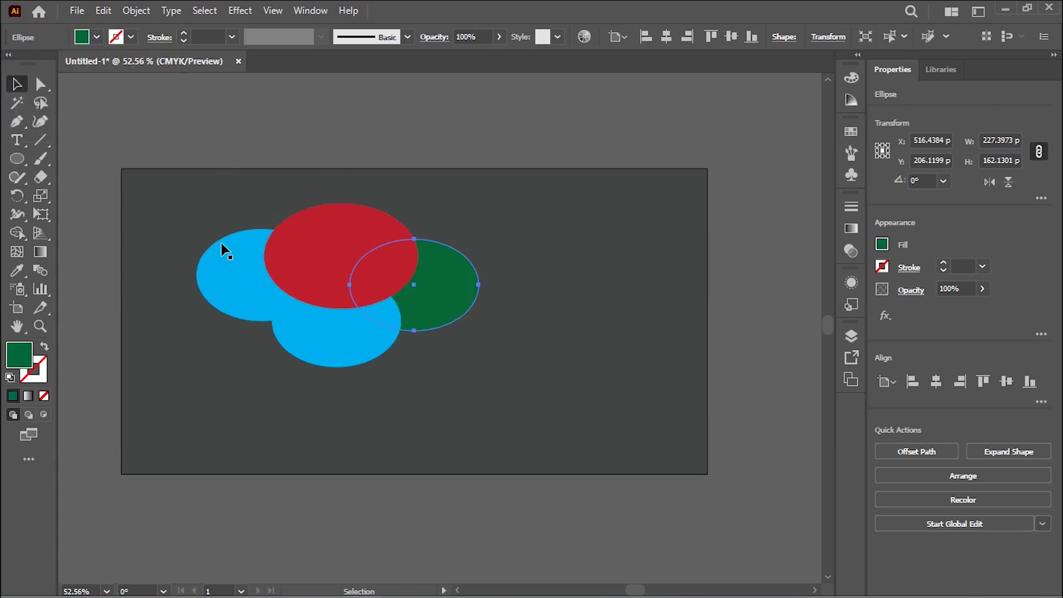
Fill the bottom ellipse light red and marquee-select all four ellipses.
click(324, 355)
click(96, 37)
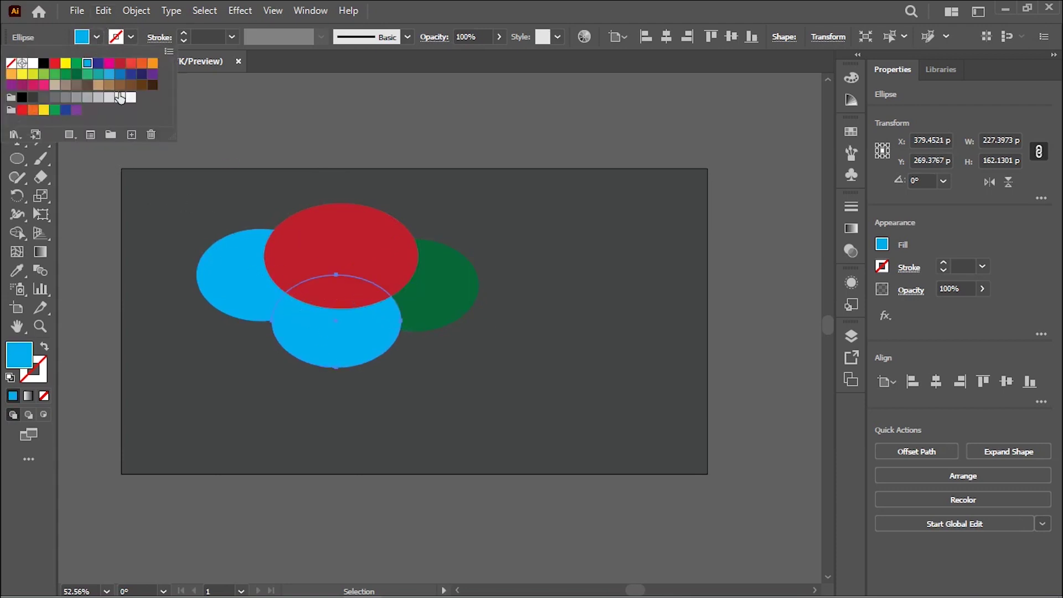
click(127, 66)
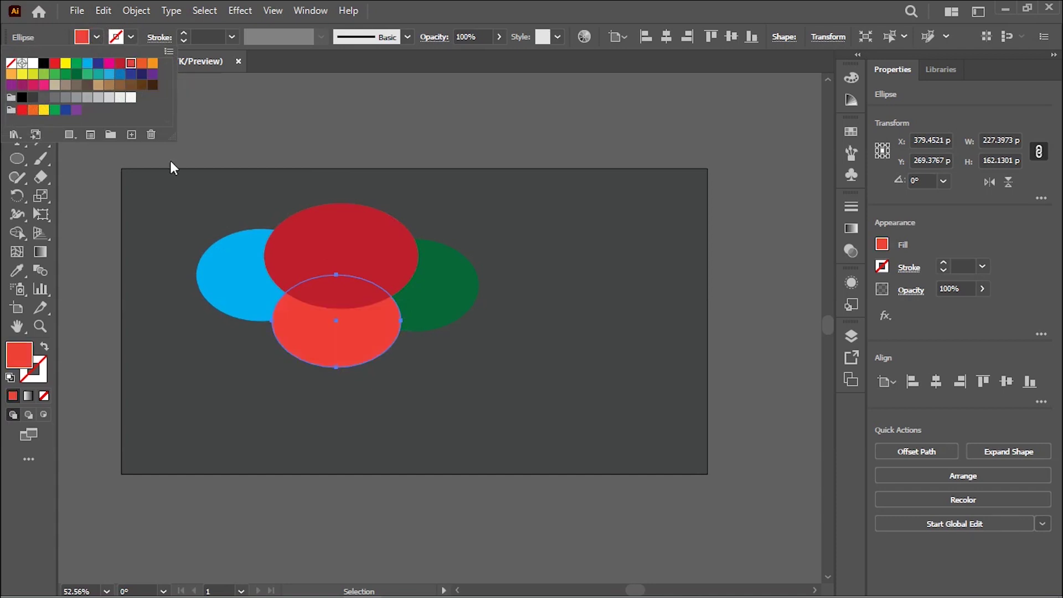
drag(166, 192, 586, 418)
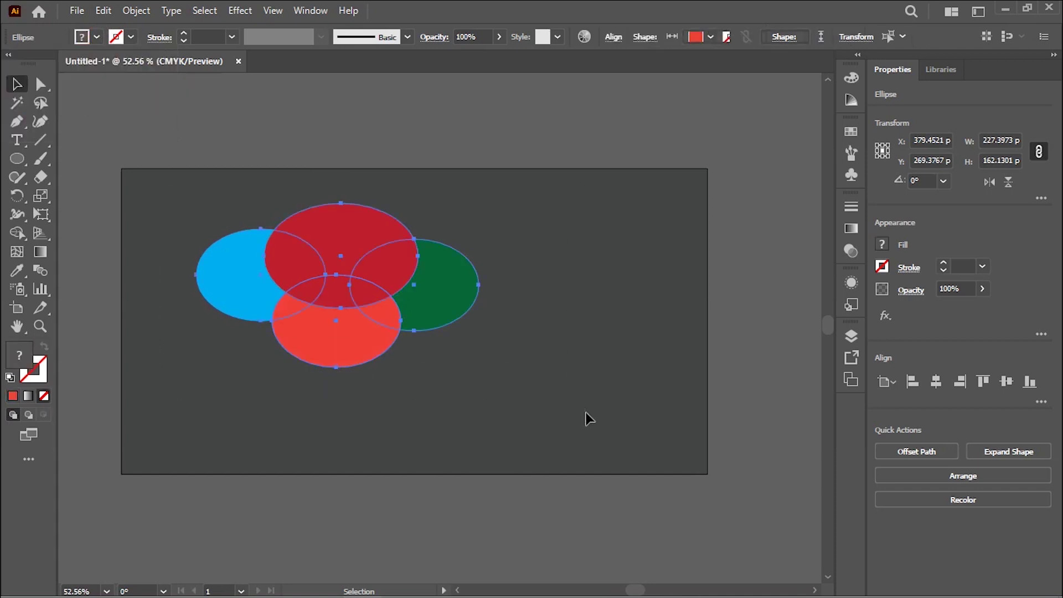
Merge the cyan, red and green ellipses into one shape with the Shape Builder.
click(14, 235)
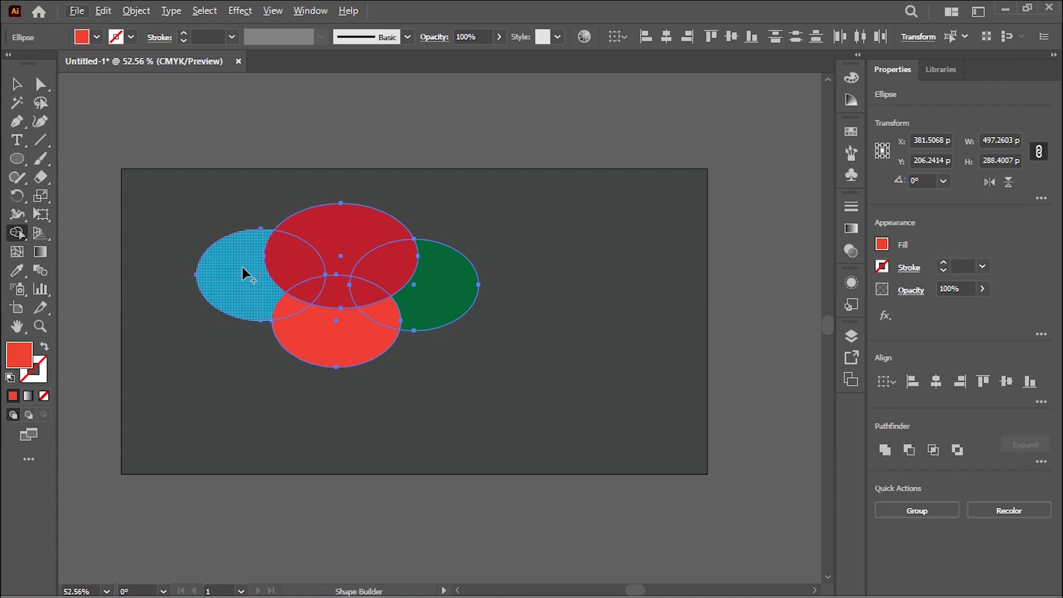
drag(238, 270, 322, 227)
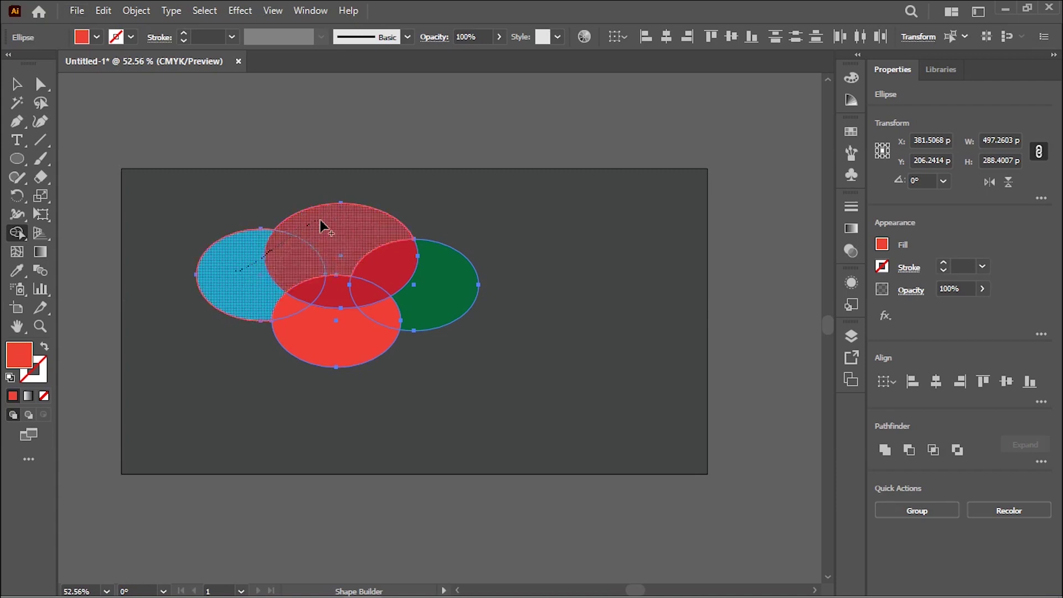
mouse_move(396, 238)
mouse_down()
mouse_move(421, 288)
mouse_move(332, 337)
mouse_move(277, 309)
mouse_move(286, 269)
mouse_move(391, 294)
mouse_move(354, 327)
mouse_move(259, 282)
mouse_move(356, 261)
mouse_move(405, 284)
mouse_up()
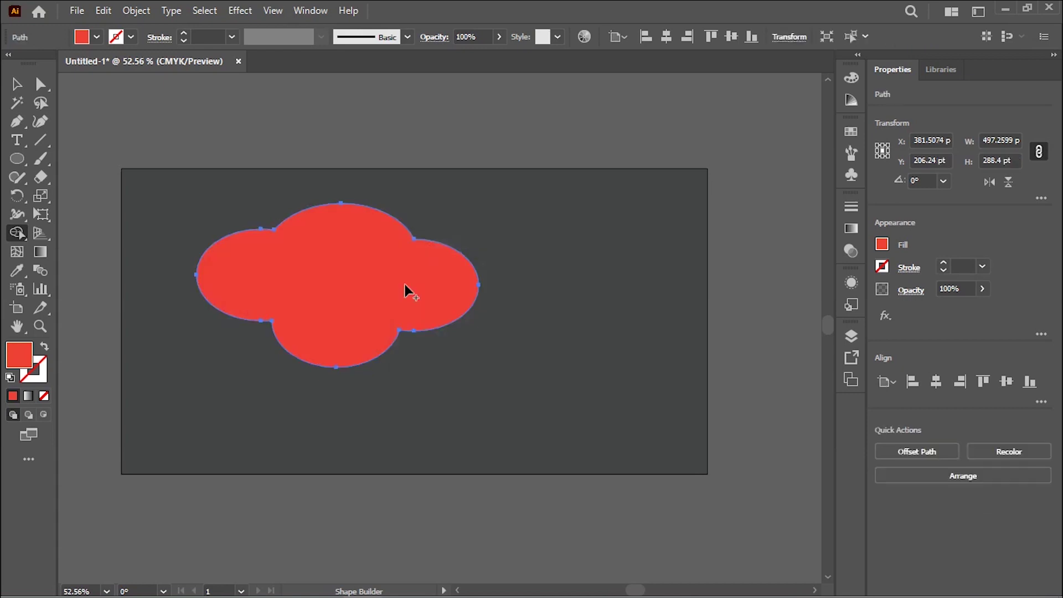
Move the merged red cloud, undo back to four separate ellipses, and reselect them.
click(15, 89)
click(299, 152)
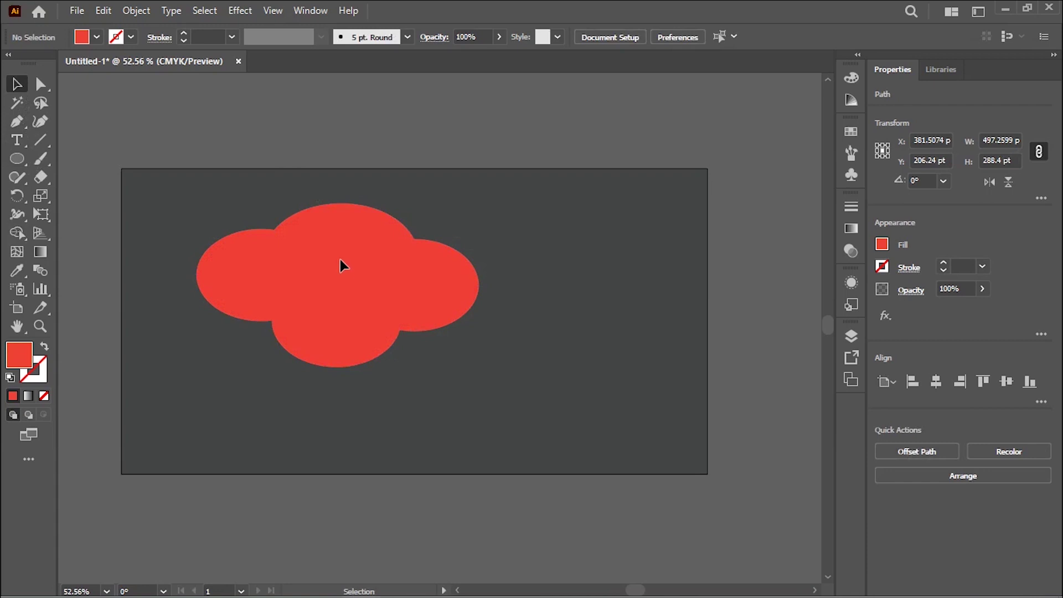
mouse_move(330, 272)
mouse_down()
mouse_move(431, 311)
mouse_move(358, 289)
mouse_move(331, 267)
mouse_up()
click(266, 125)
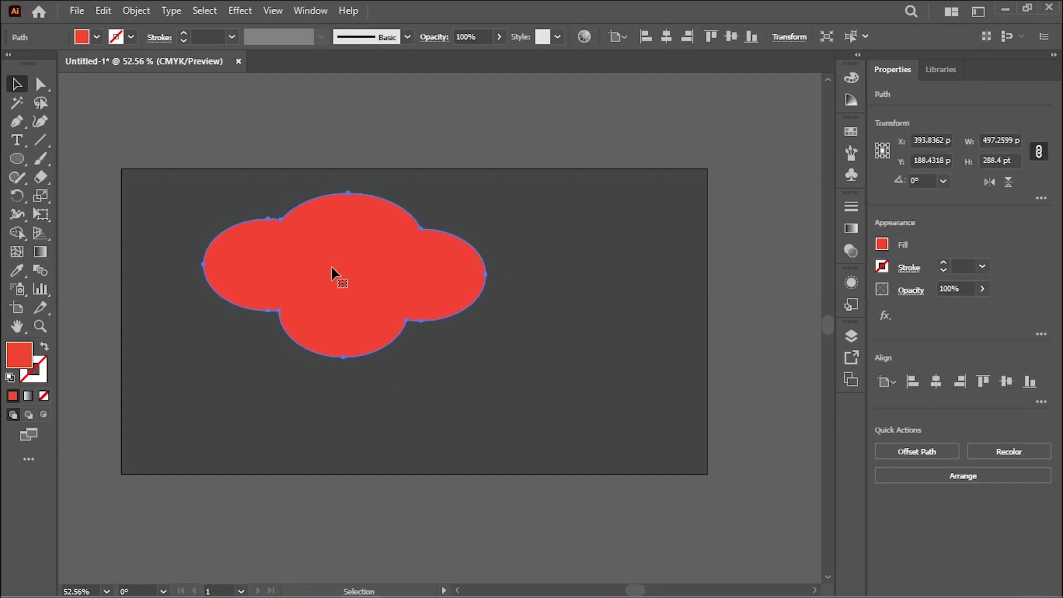
key(ctrl+z)
key(ctrl+z)
key(ctrl+z)
key(ctrl+z)
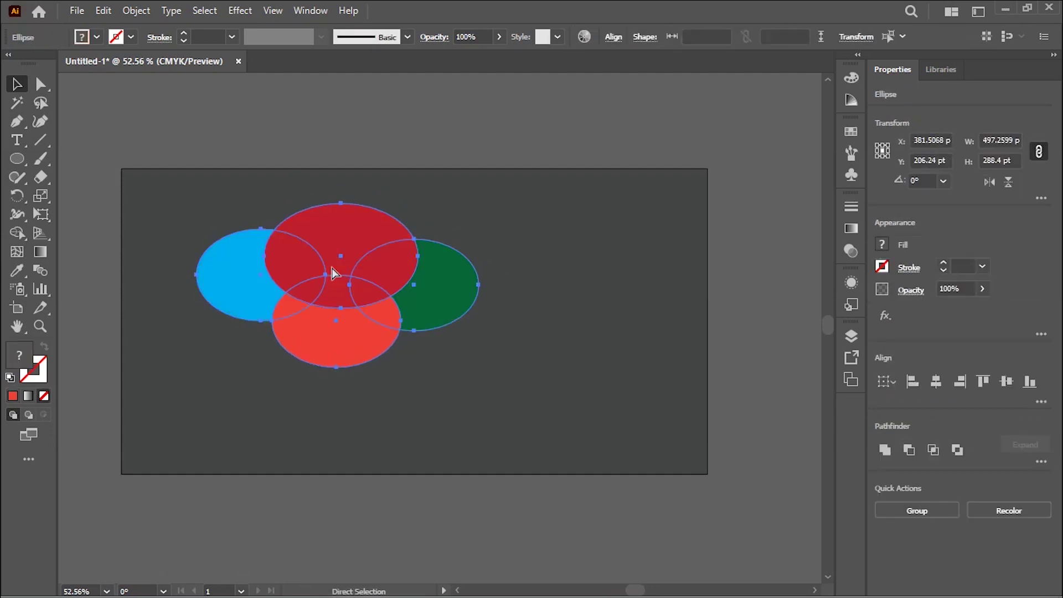
click(277, 133)
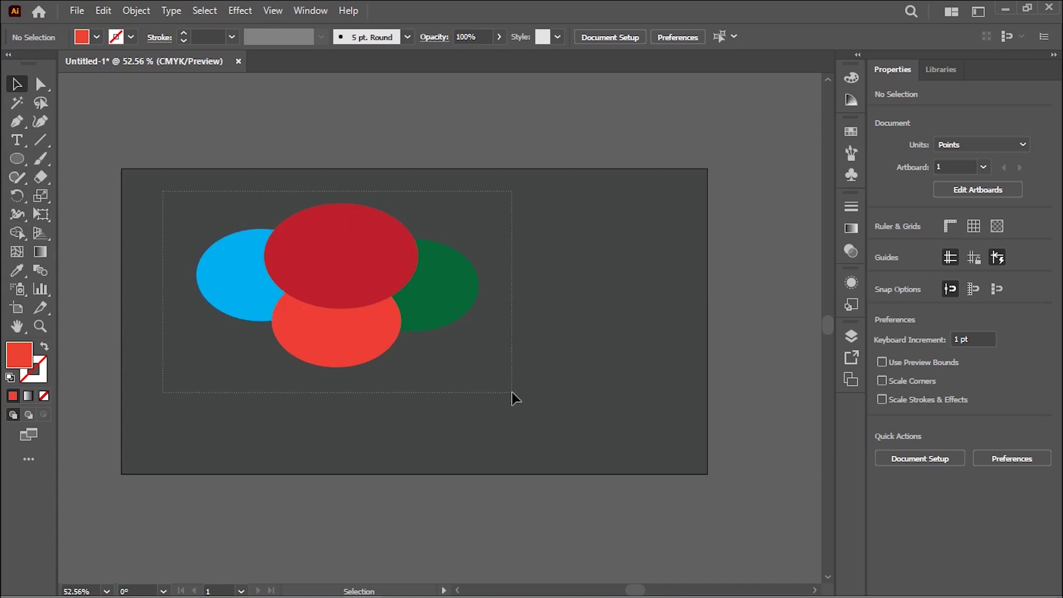
drag(512, 392, 522, 405)
Delete the ellipses and draw a red circle with the Ellipse tool.
key(Delete)
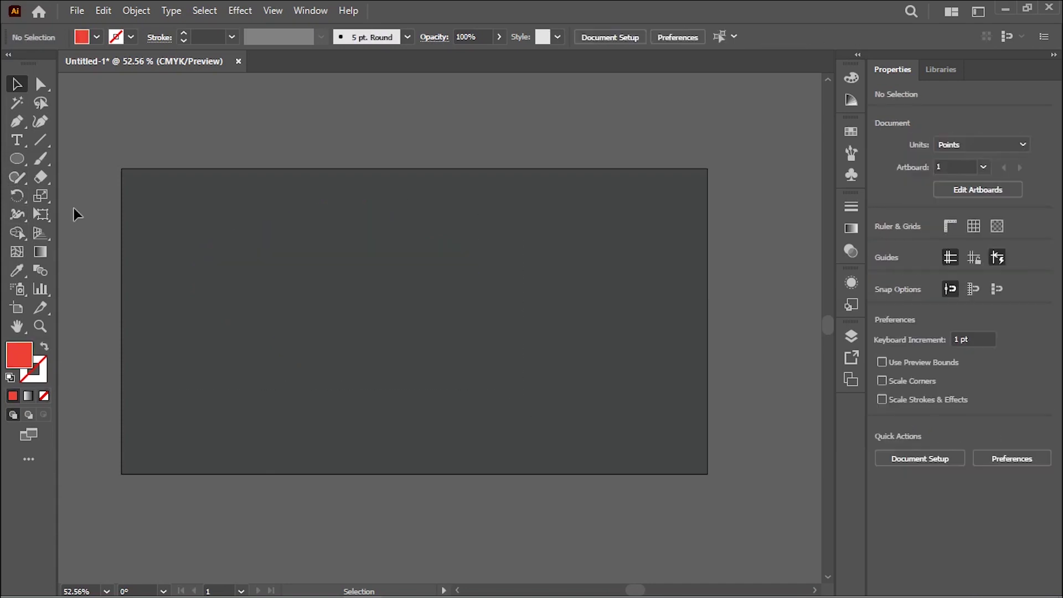
drag(17, 159, 90, 204)
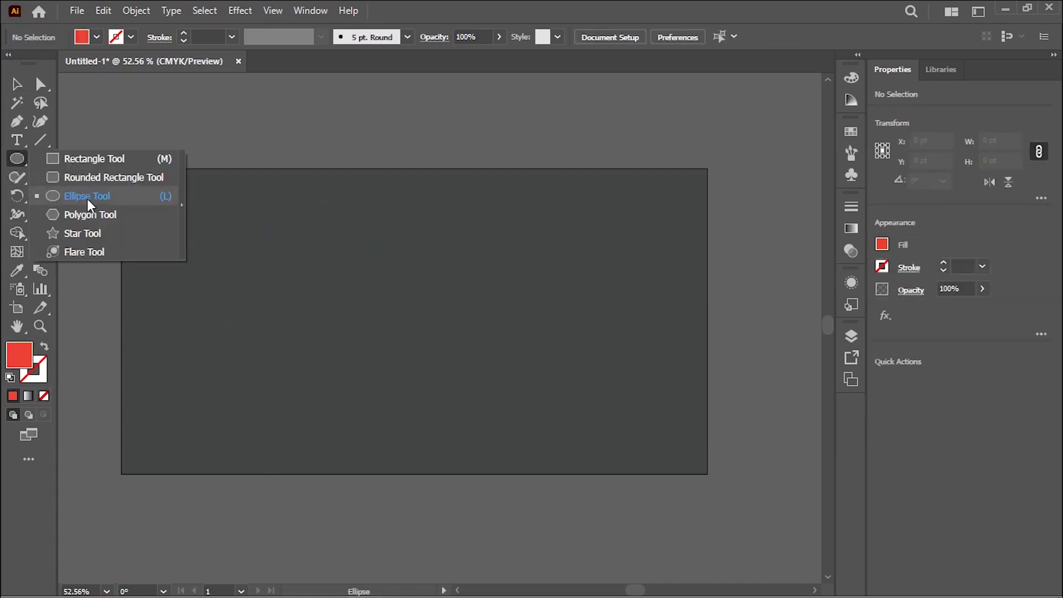
drag(233, 243, 403, 414)
click(17, 84)
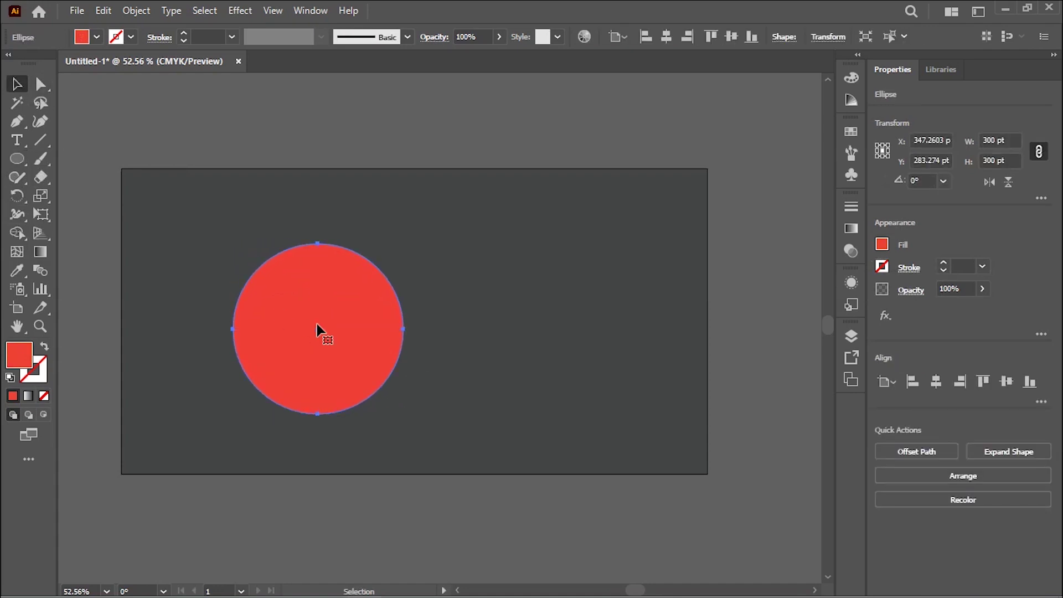
Duplicate the circle slightly to the right and give the copy a darker red fill.
drag(278, 321, 316, 321)
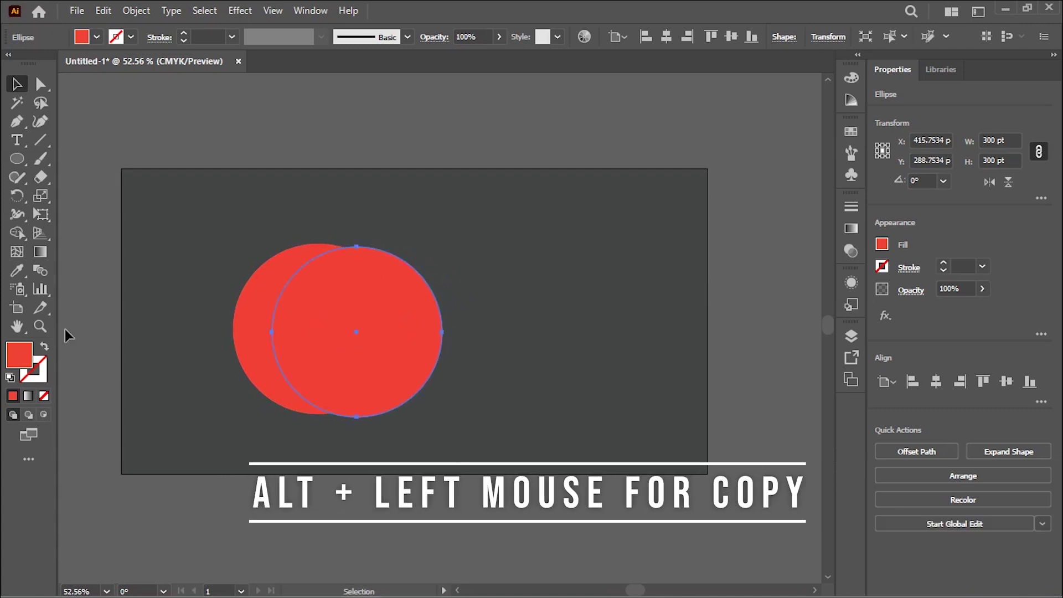
double_click(29, 356)
click(433, 296)
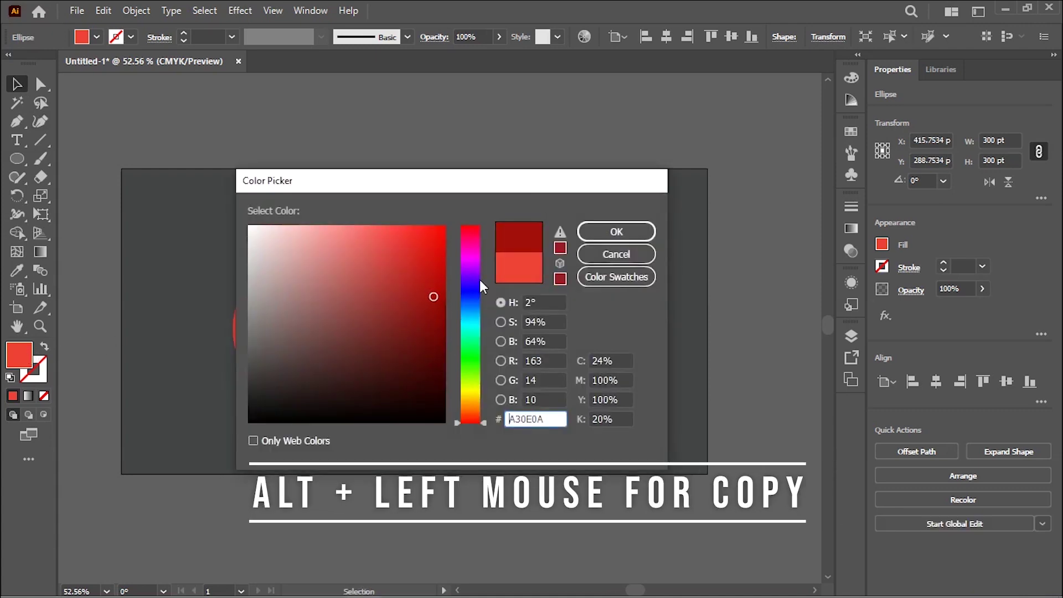
click(605, 239)
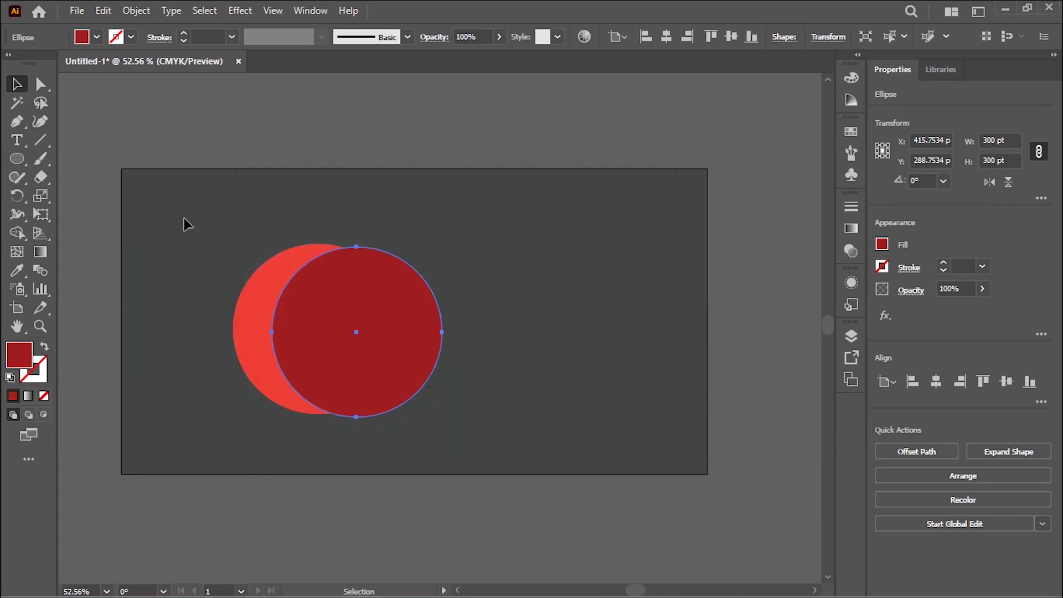
Carve a crescent by removing the overlap and right circle with the Shape Builder.
drag(509, 477, 238, 306)
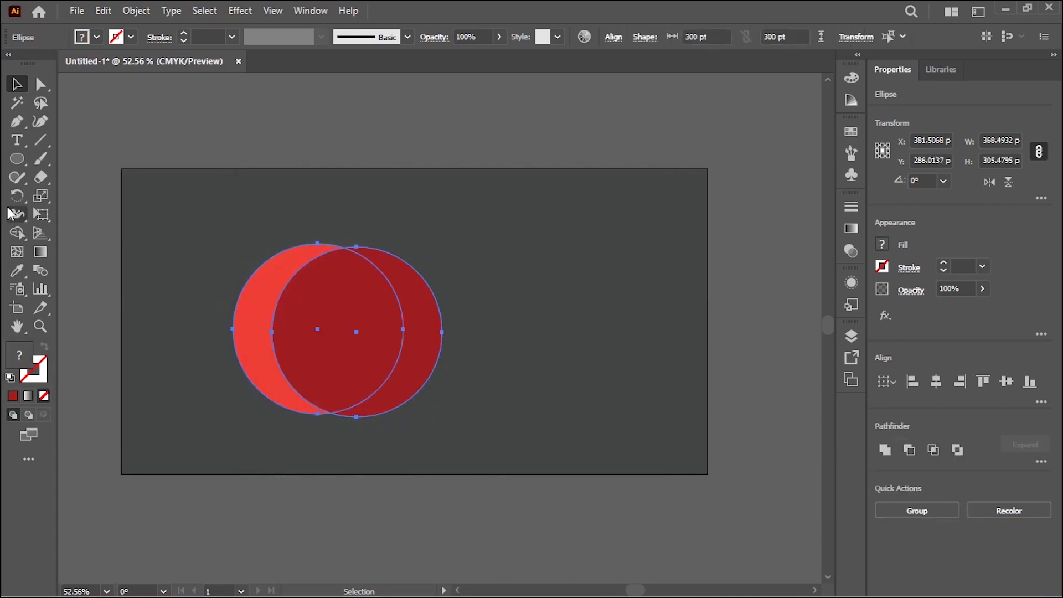
click(16, 232)
drag(18, 239, 92, 235)
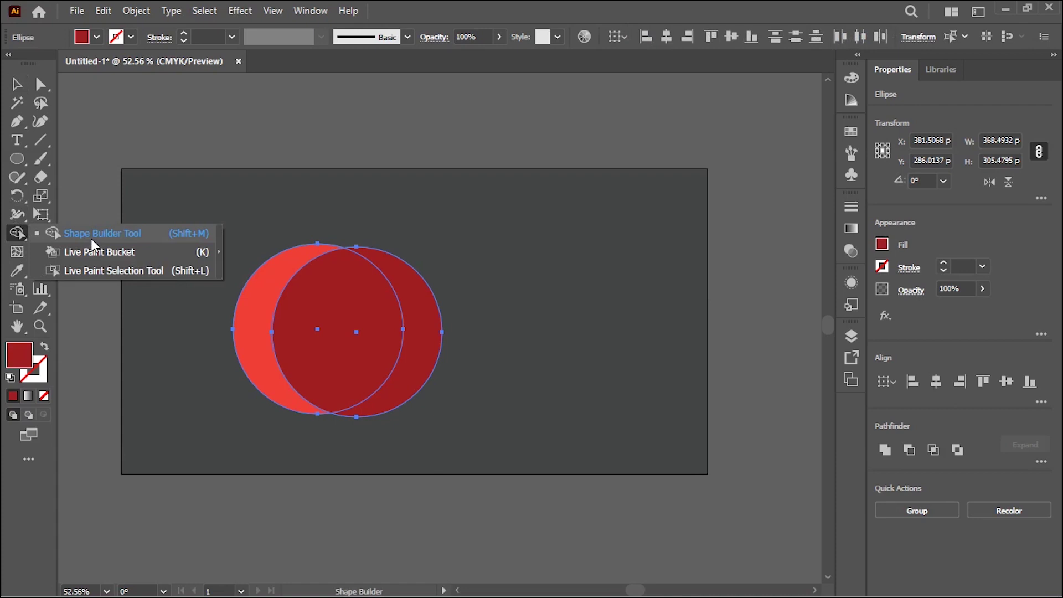
click(300, 315)
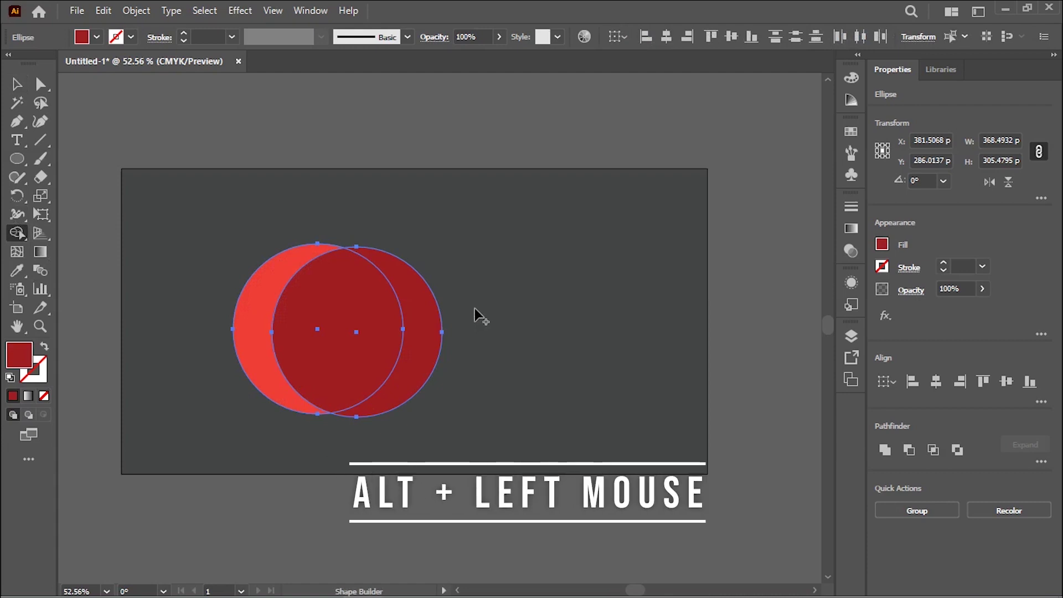
drag(474, 307, 320, 313)
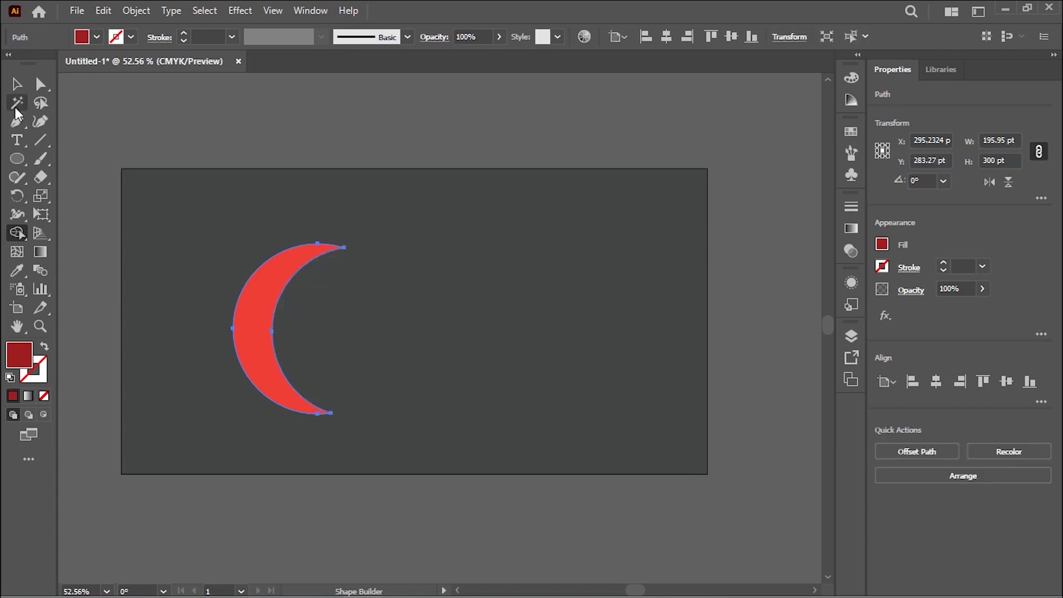
Move the crescent to the artboard centre, then delete it.
key(v)
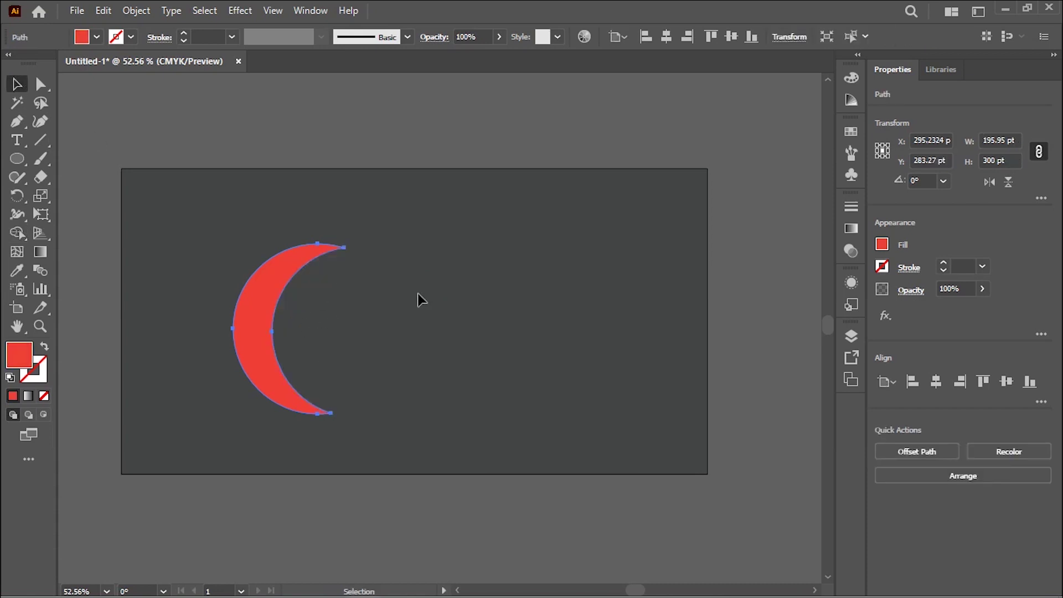
click(217, 272)
mouse_move(261, 341)
mouse_down()
mouse_move(438, 323)
mouse_move(358, 327)
mouse_up()
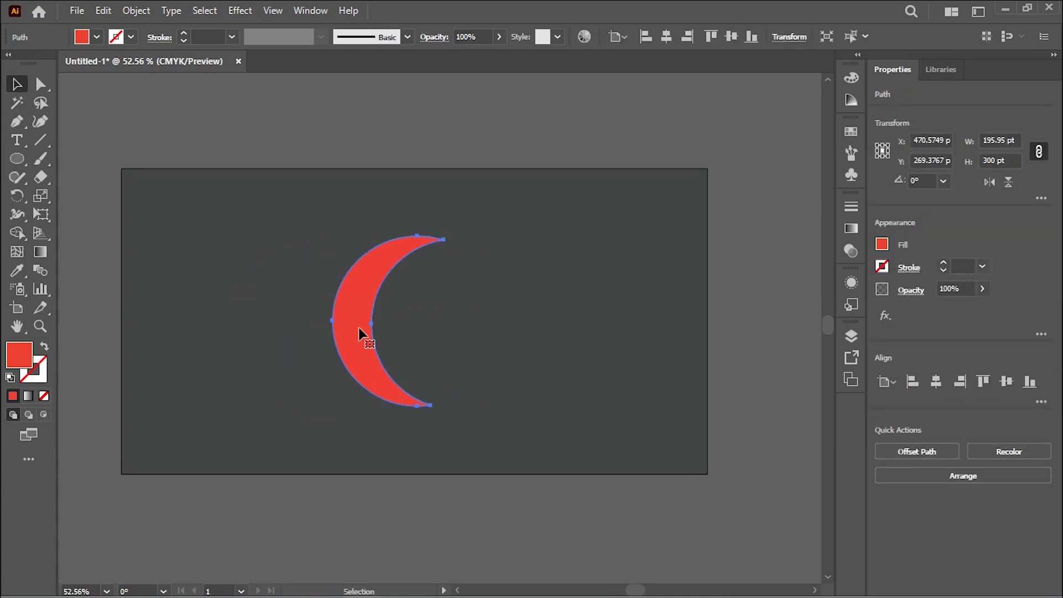
key(Delete)
Draw a new 400 pt red circle with the Ellipse tool.
click(21, 162)
drag(21, 161, 79, 196)
drag(315, 236, 541, 434)
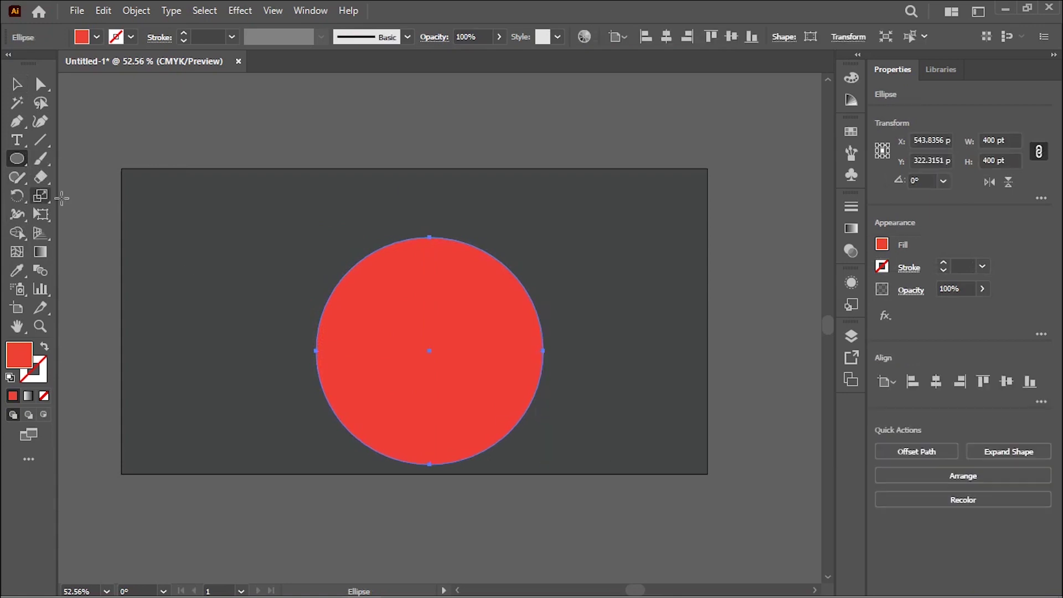
Move the red circle up toward the centre and draw a diagonal line across it.
click(16, 86)
drag(429, 379, 403, 339)
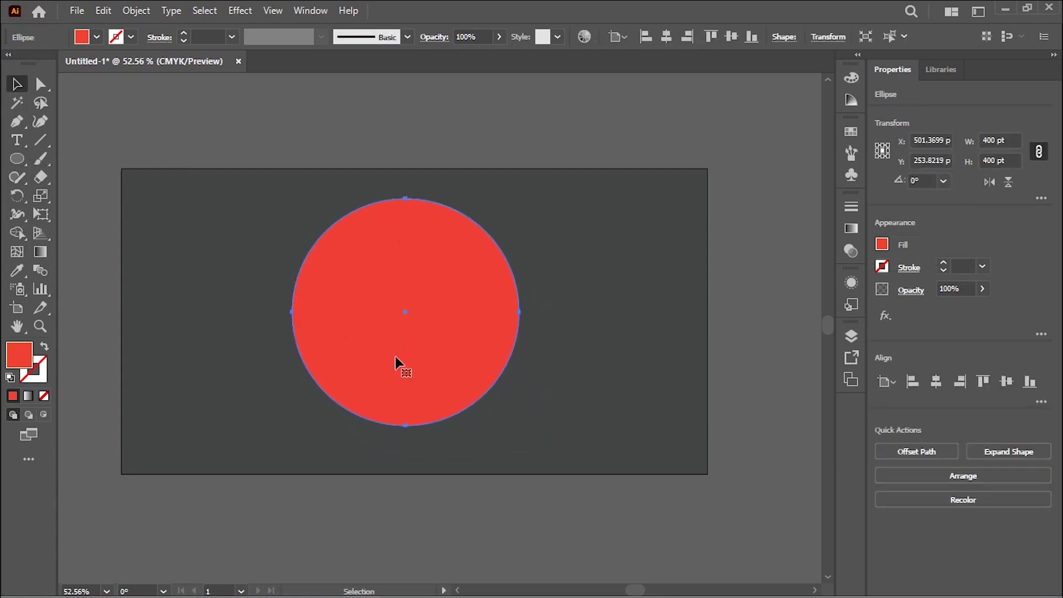
click(41, 140)
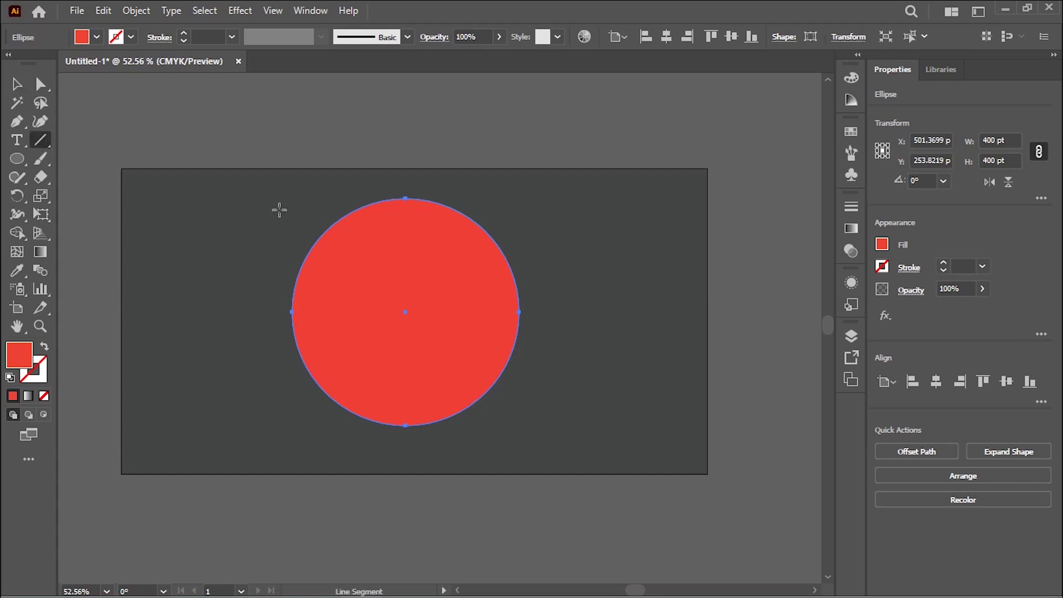
drag(268, 193, 551, 432)
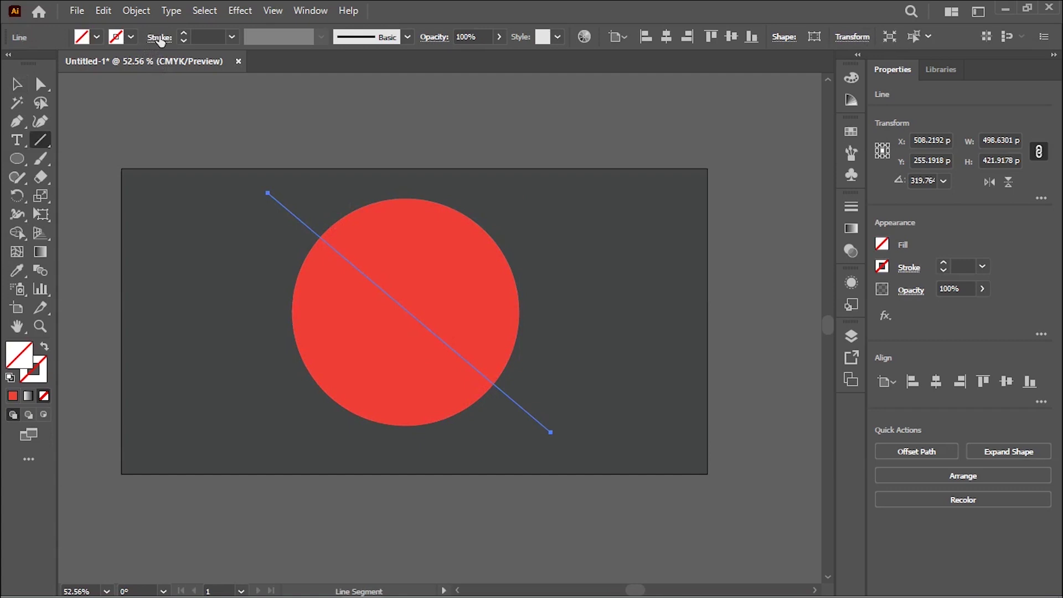
Give the line a 0.75 pt black stroke and paste a copy in place.
click(183, 32)
key(v)
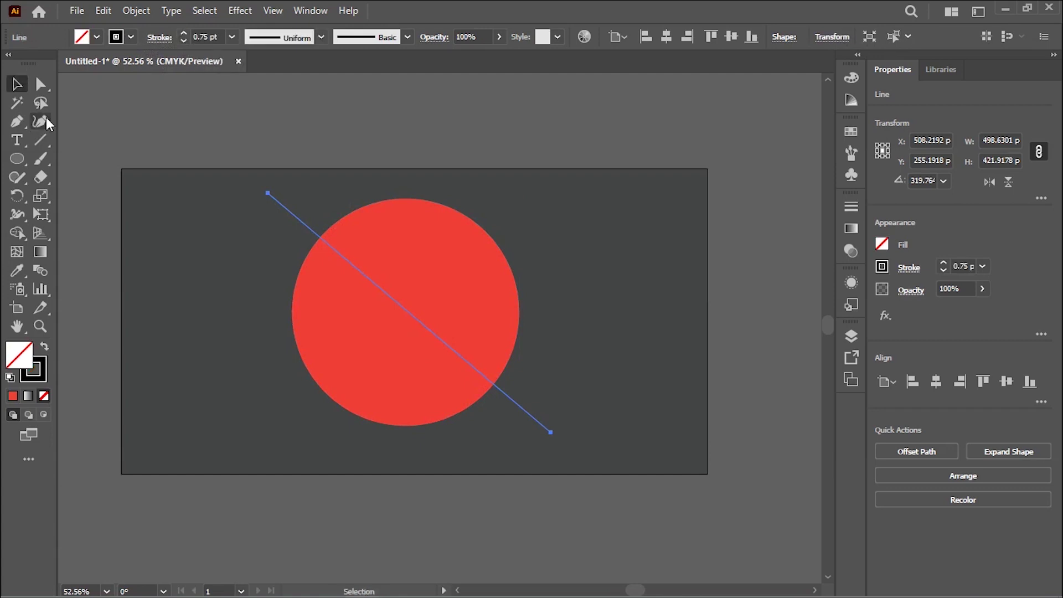
click(243, 225)
key(ctrl+c)
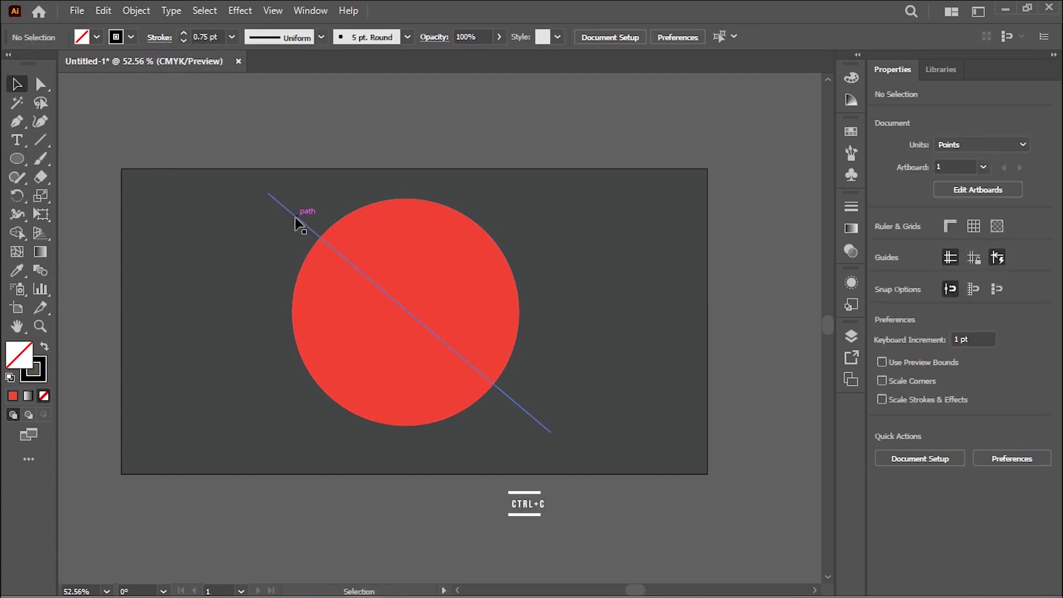
click(295, 221)
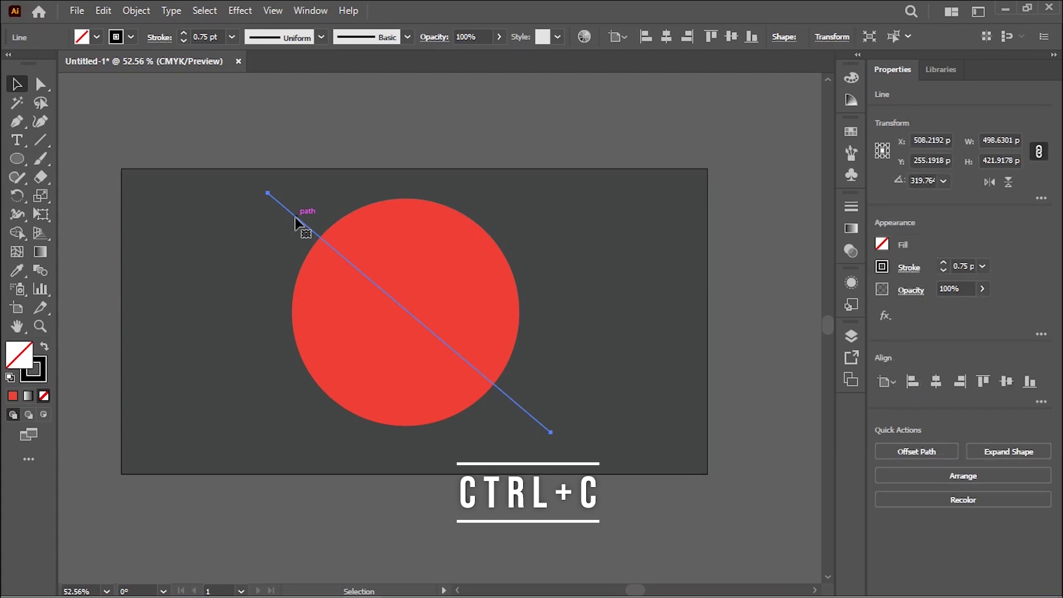
key(ctrl)
key(ctrl+shift+v)
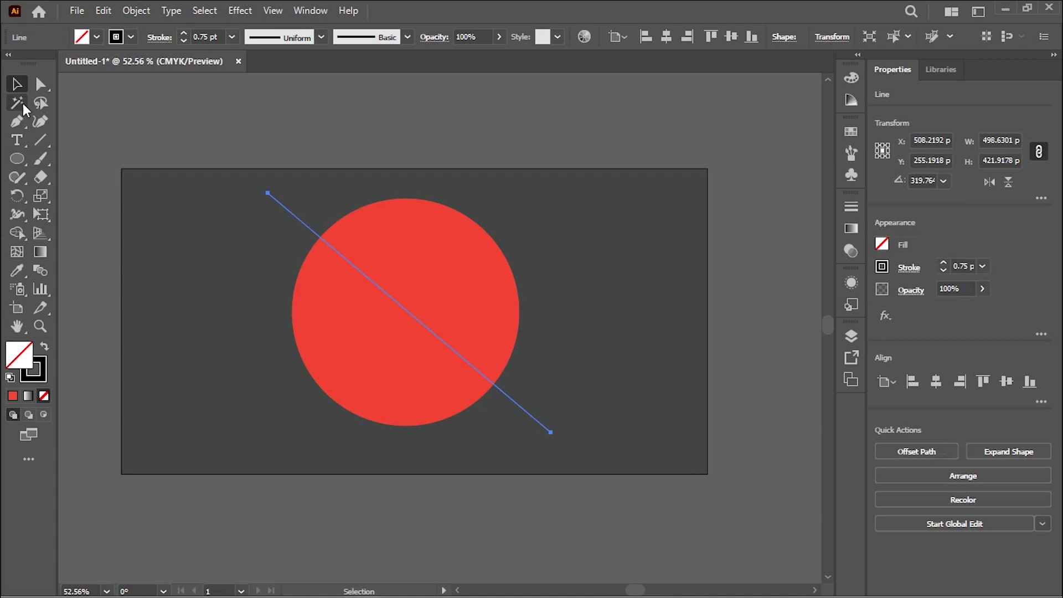
Drag the copy's anchor points so it crosses the circle at a steeper angle.
click(39, 86)
drag(267, 194, 365, 224)
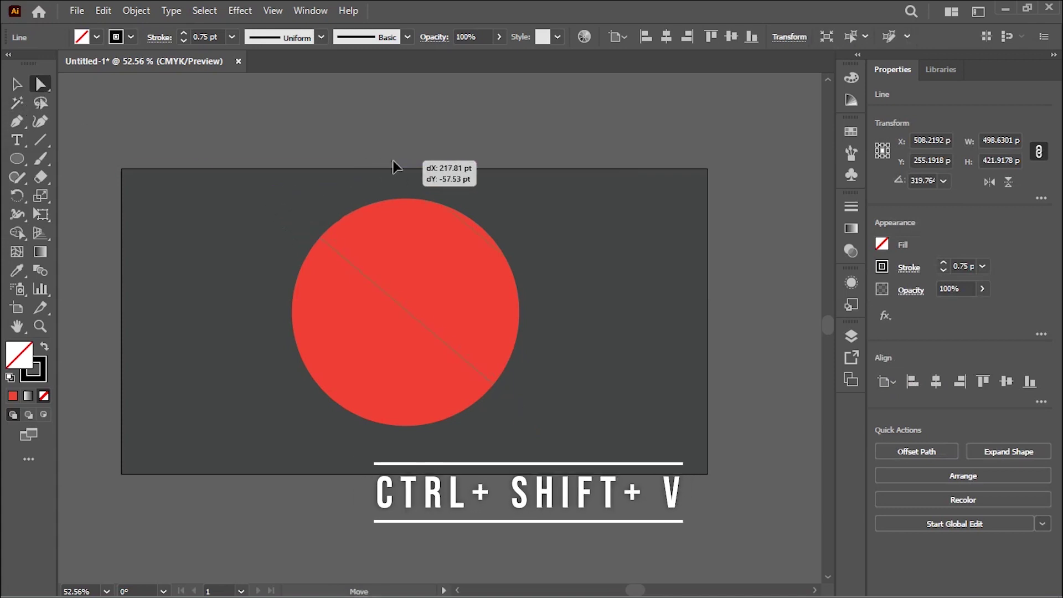
click(368, 226)
drag(368, 226, 421, 168)
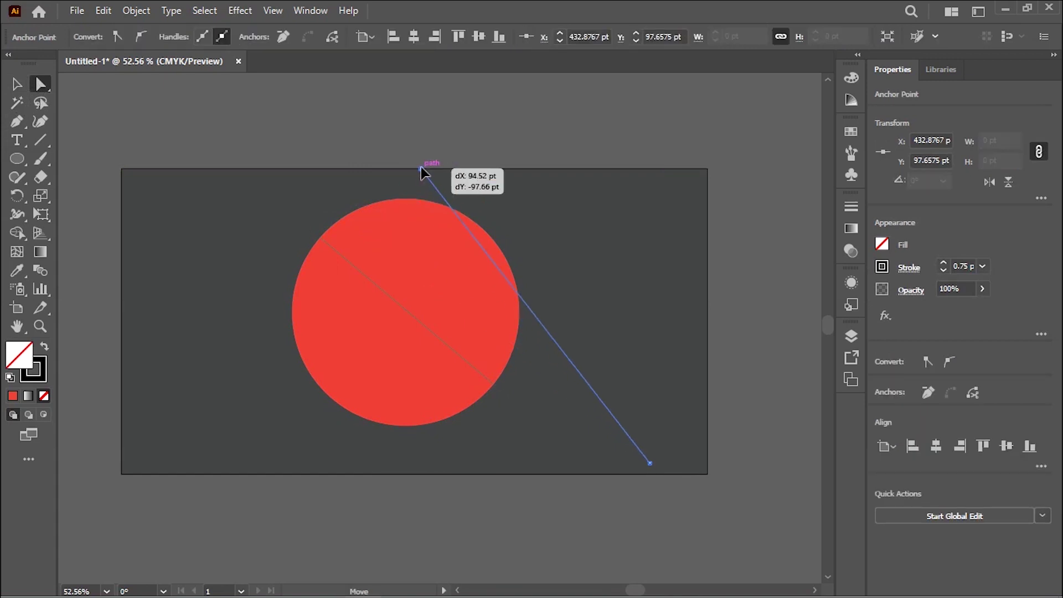
drag(648, 466, 345, 476)
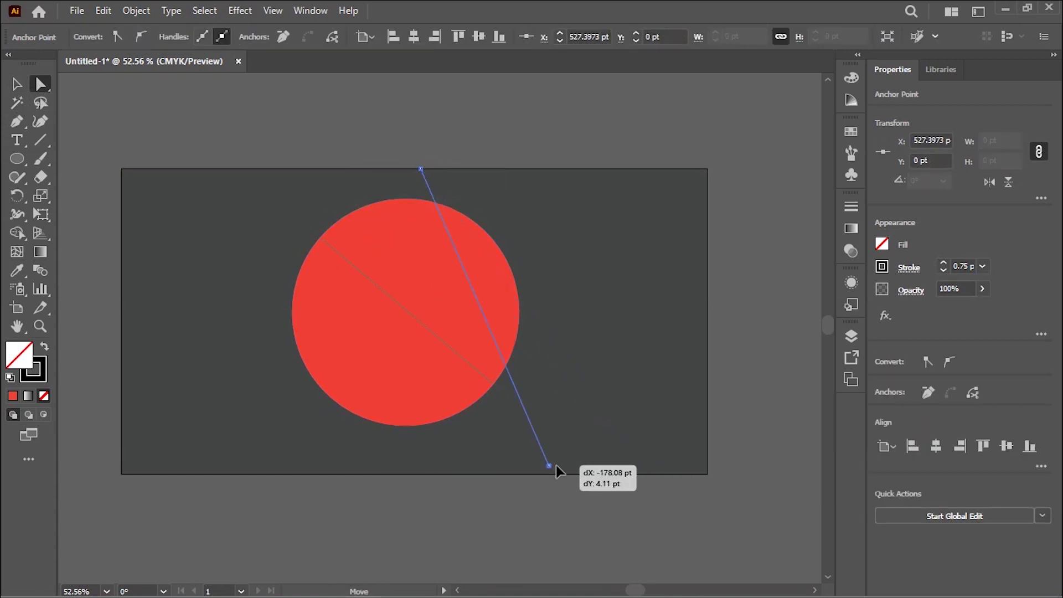
drag(425, 167, 463, 194)
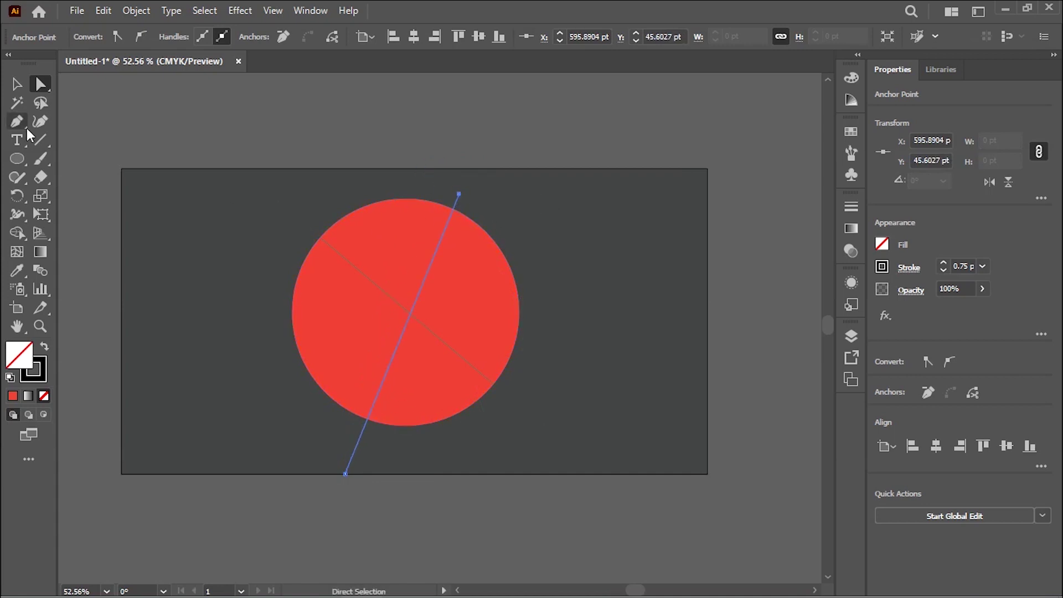
Select the steep line and drag out another copy of it.
click(16, 84)
click(142, 220)
click(389, 361)
drag(390, 361, 347, 355)
Rotate the copied line to nearly horizontal with Free Transform and nudge it into place.
click(40, 214)
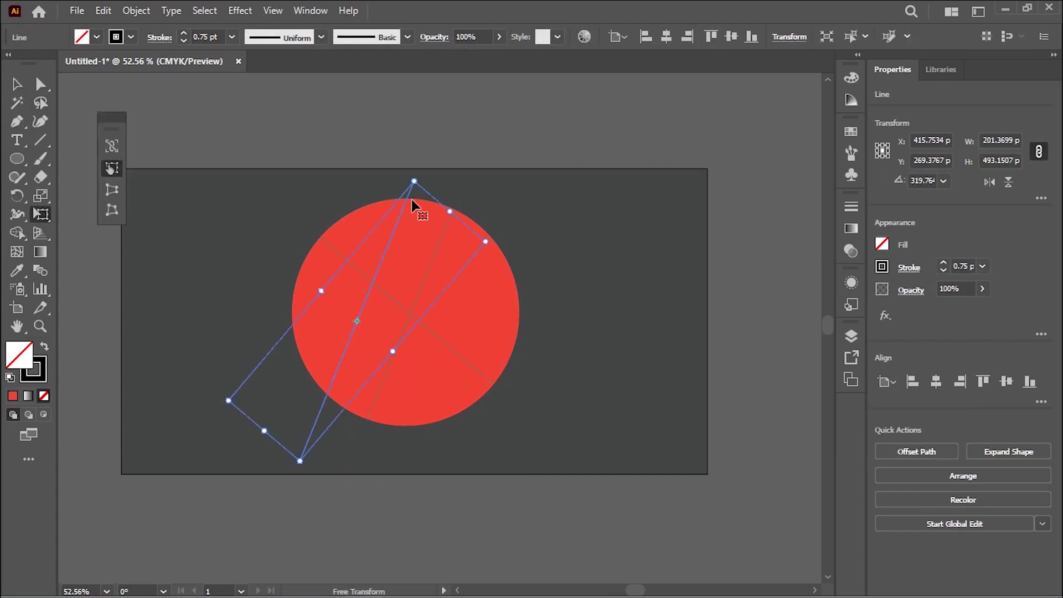
drag(414, 178, 509, 328)
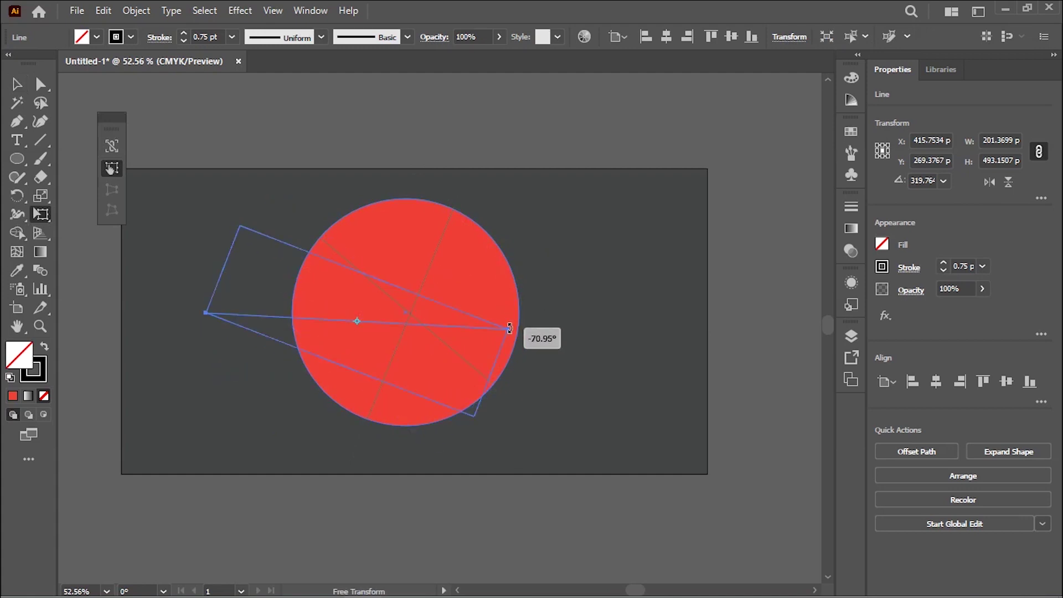
drag(509, 328, 510, 312)
click(12, 86)
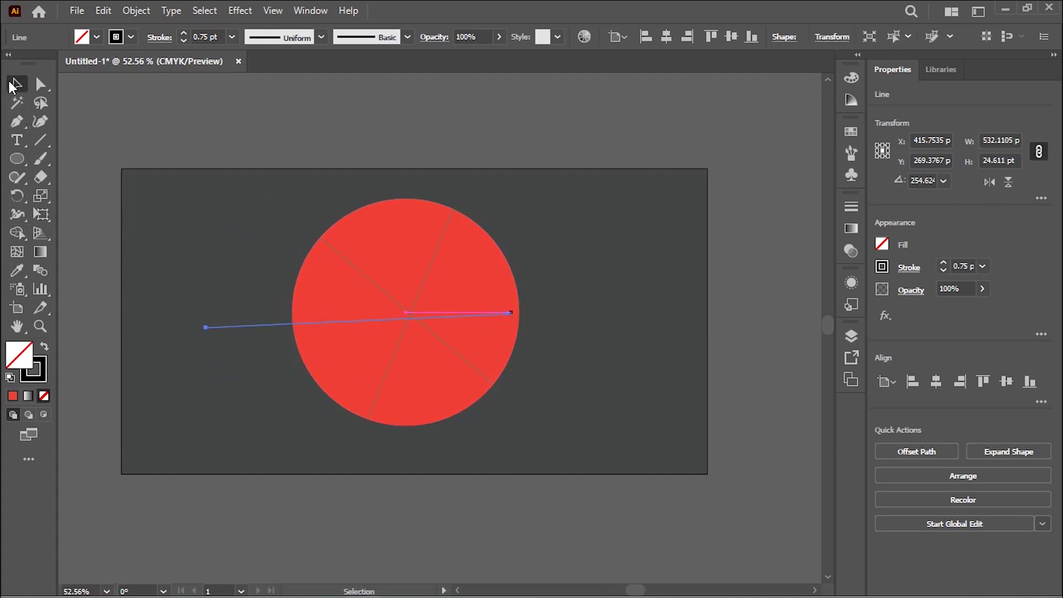
drag(251, 329, 290, 321)
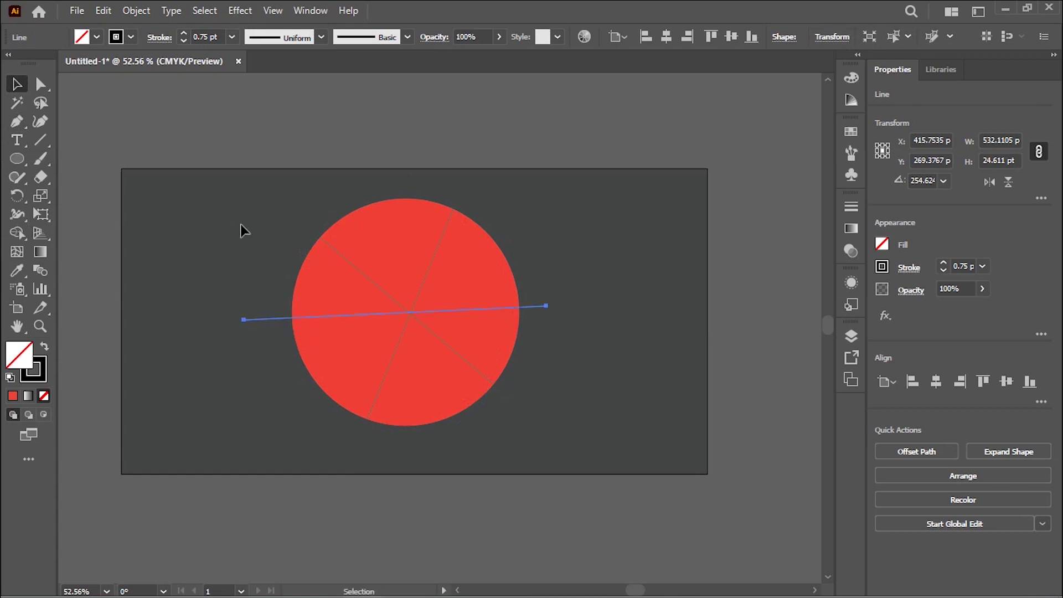
Select the circle and three lines and align them horizontal and vertical centre.
drag(668, 543, 667, 542)
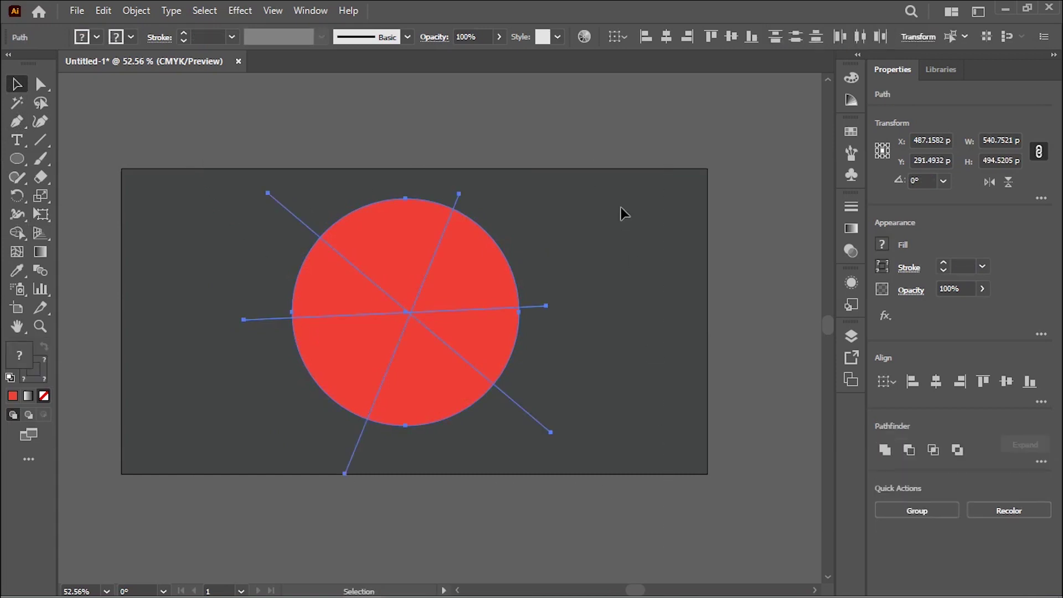
click(666, 37)
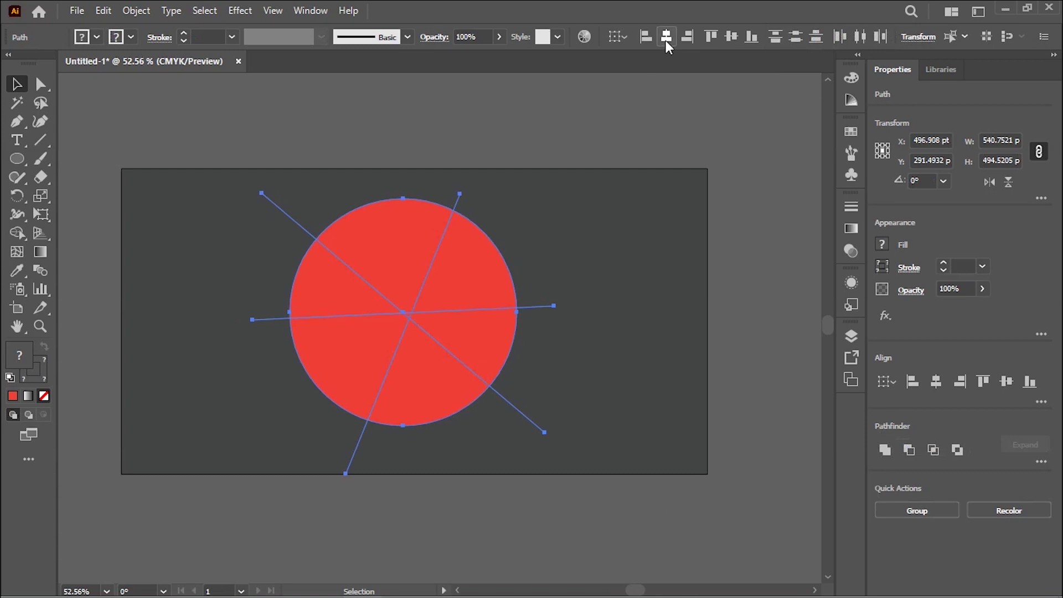
click(728, 37)
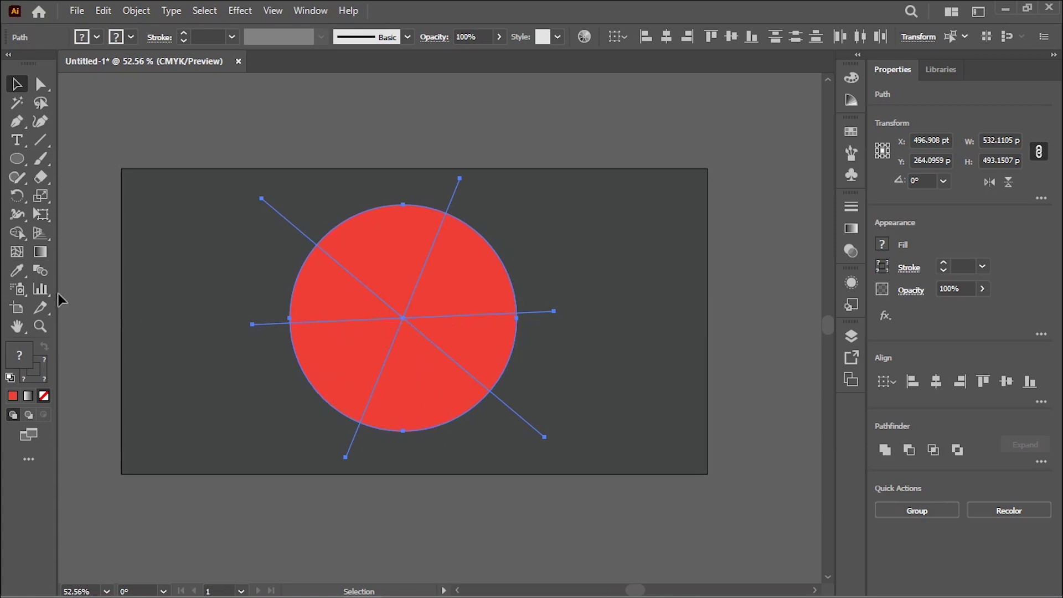
Paint the circle's upper-left wedge yellow with the Live Paint Bucket.
click(18, 237)
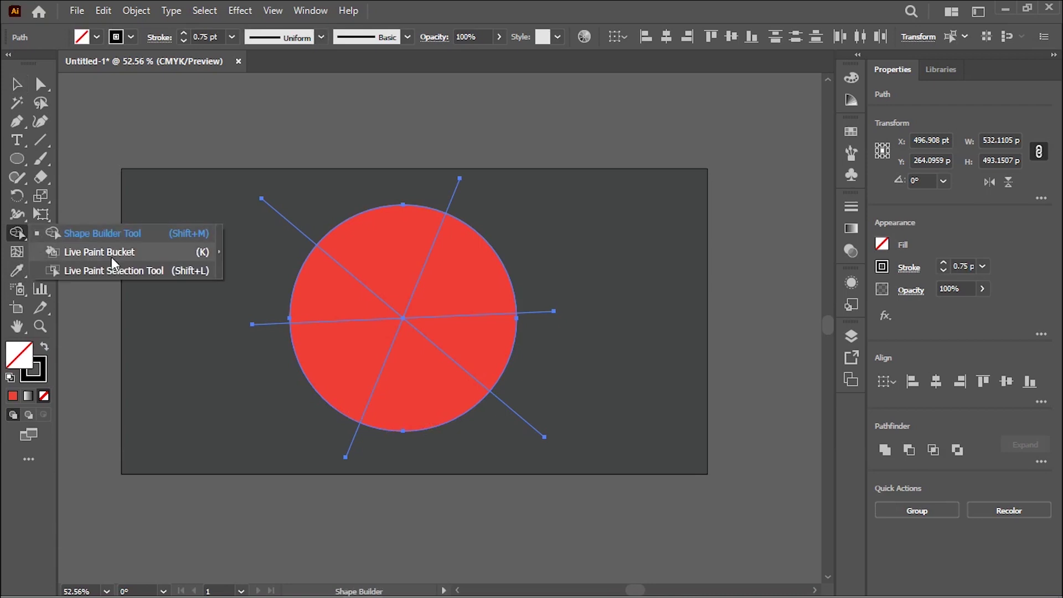
click(88, 253)
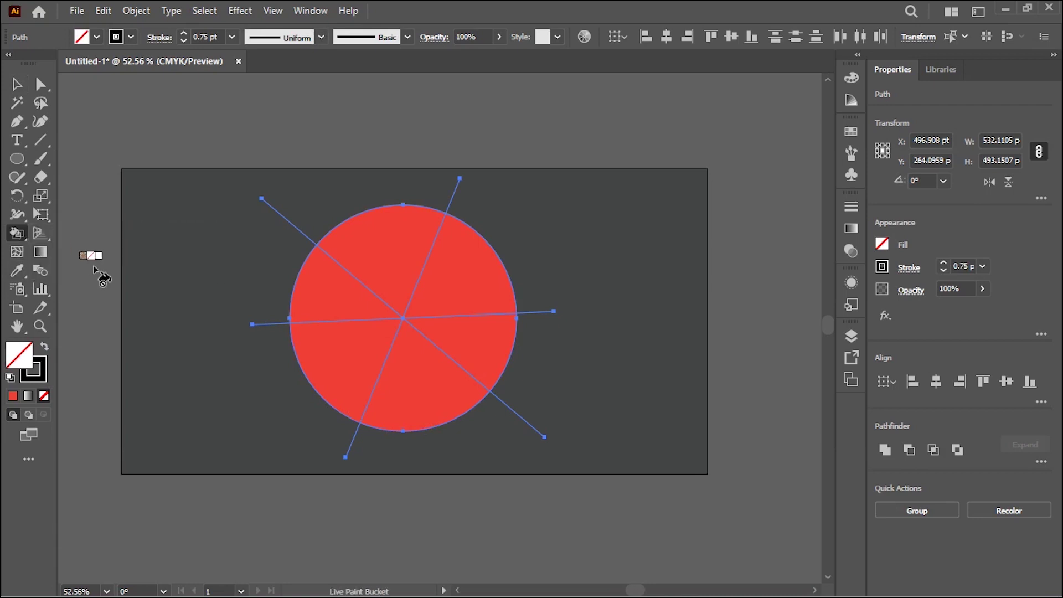
click(95, 38)
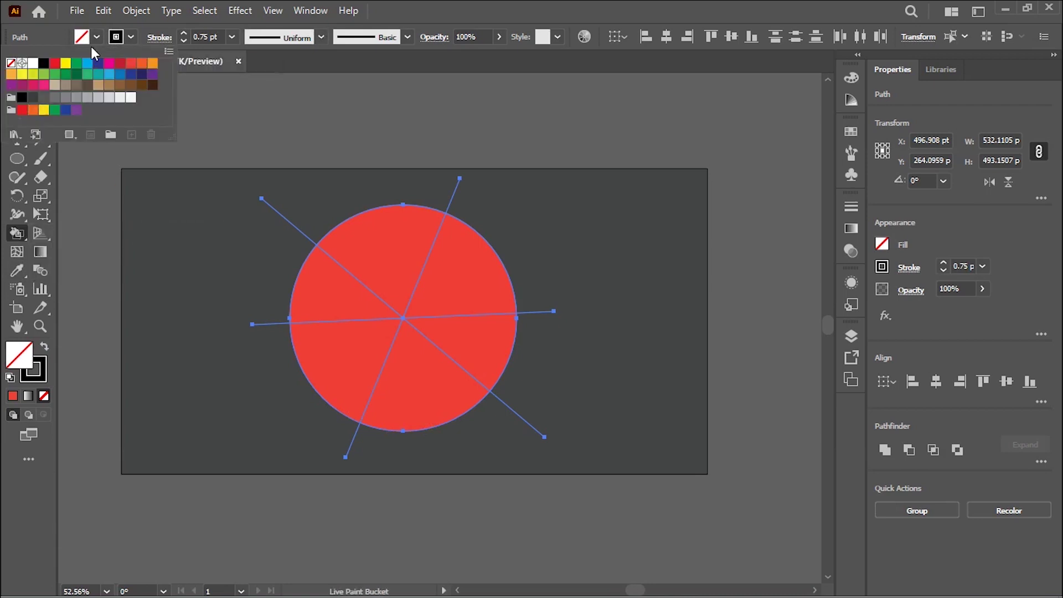
click(65, 63)
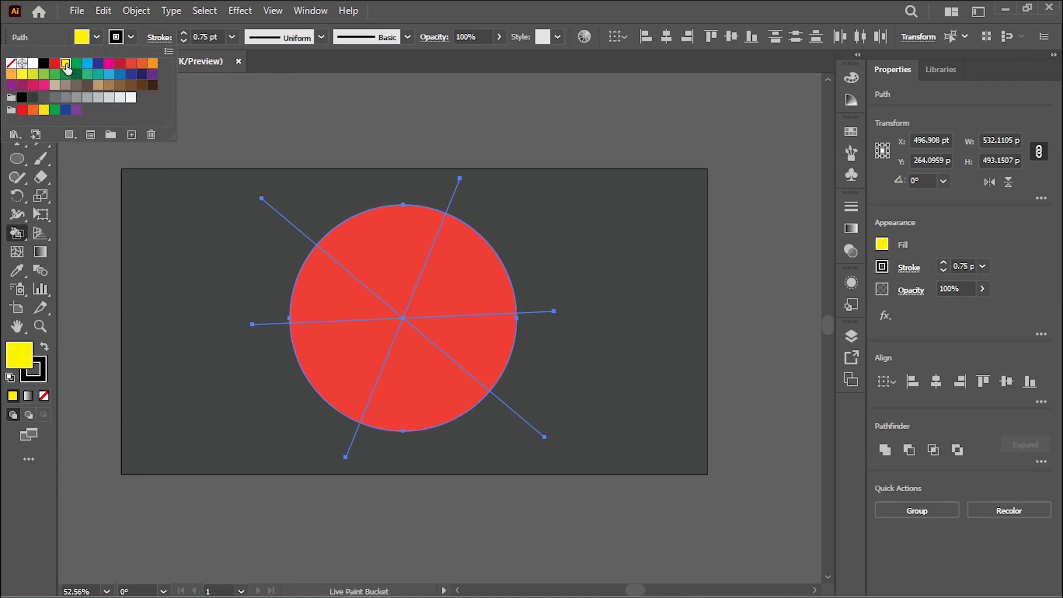
click(341, 293)
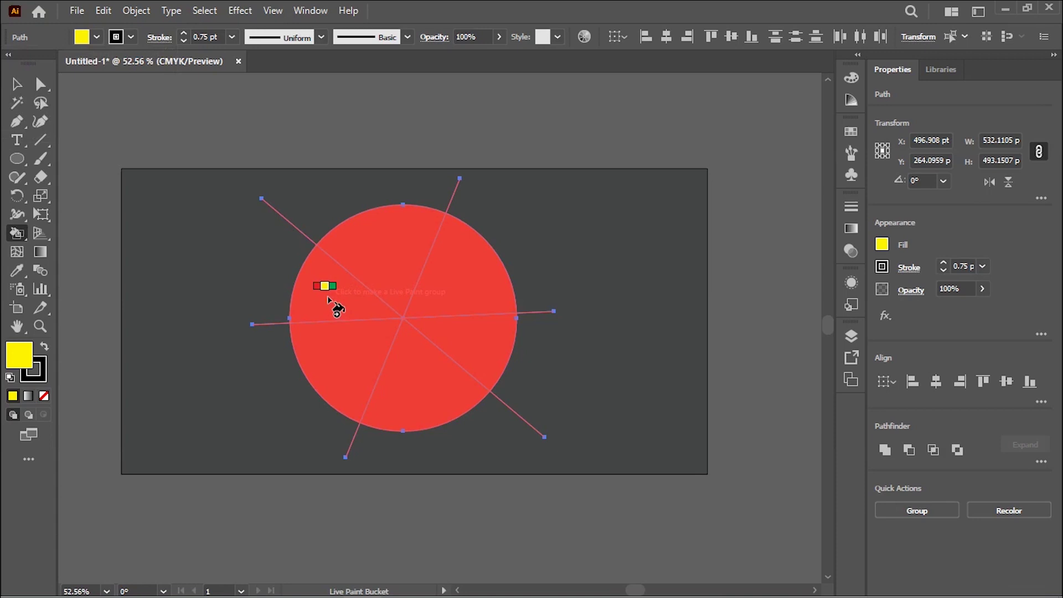
click(328, 299)
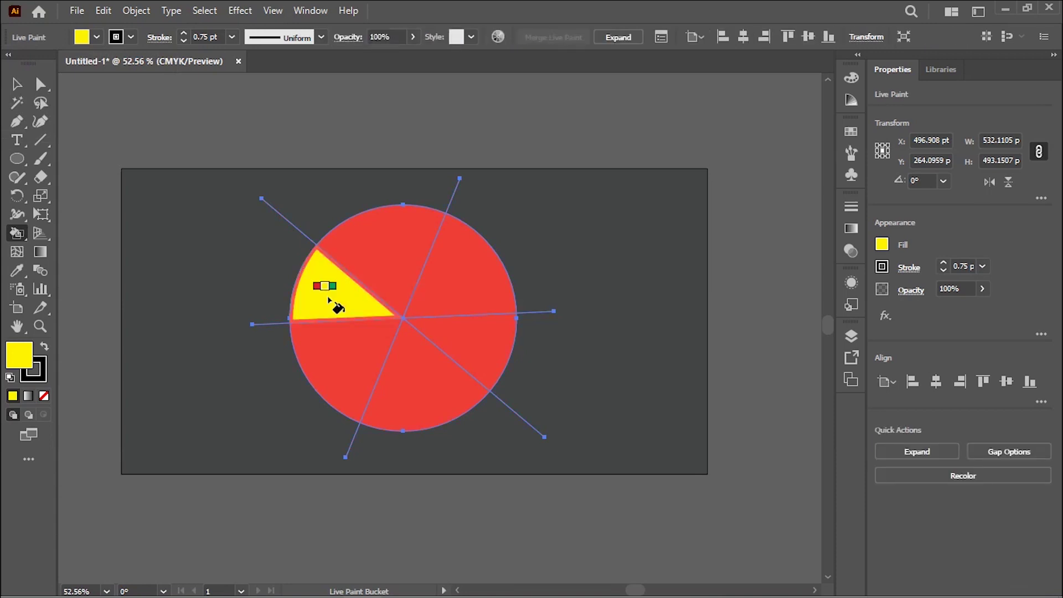
Set the stroke to None and paint the lower-left wedge light blue.
click(131, 37)
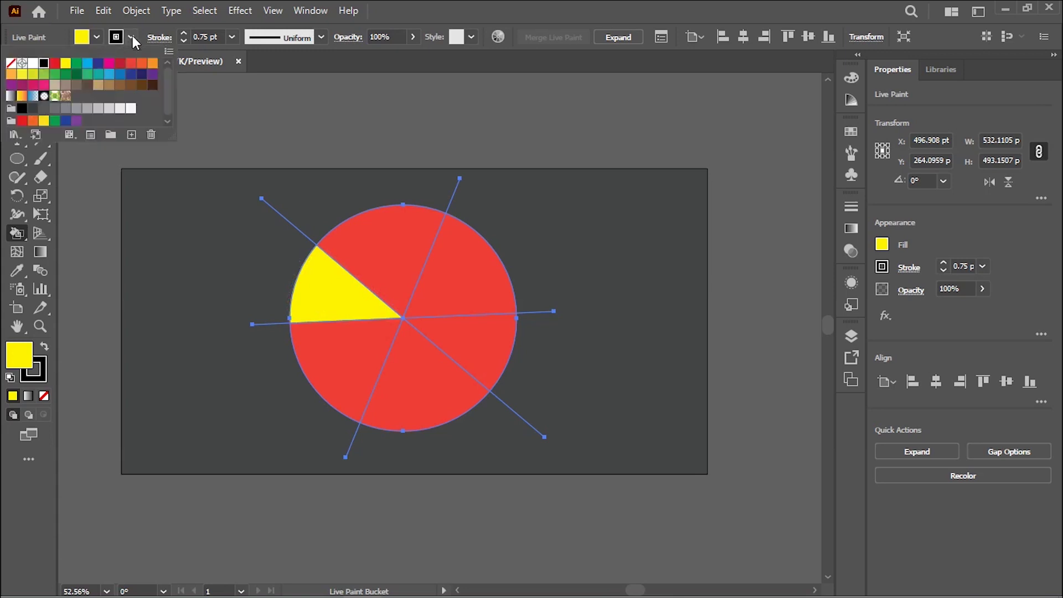
click(11, 62)
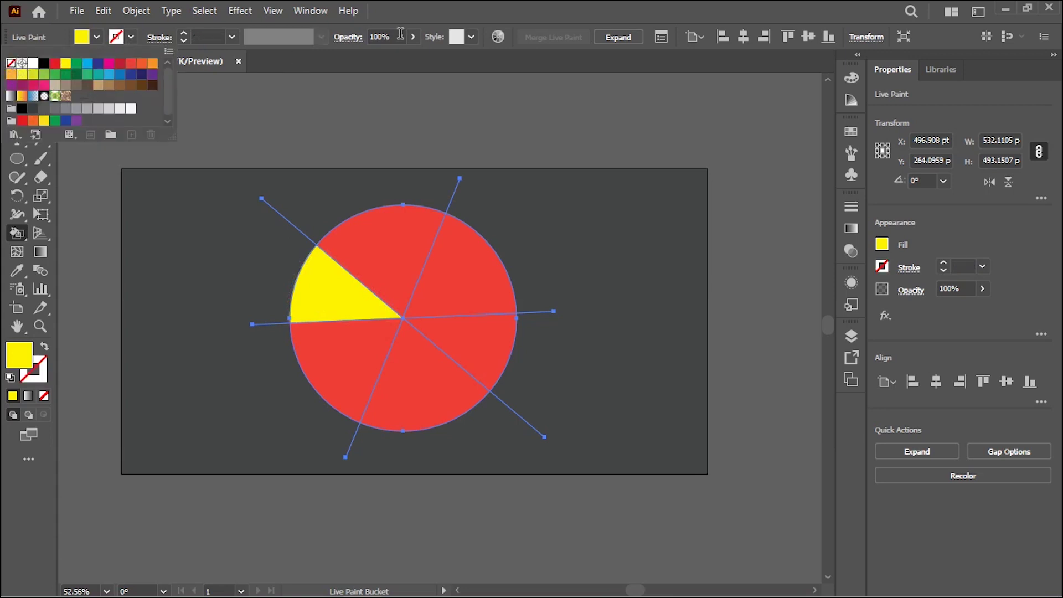
click(96, 38)
click(109, 74)
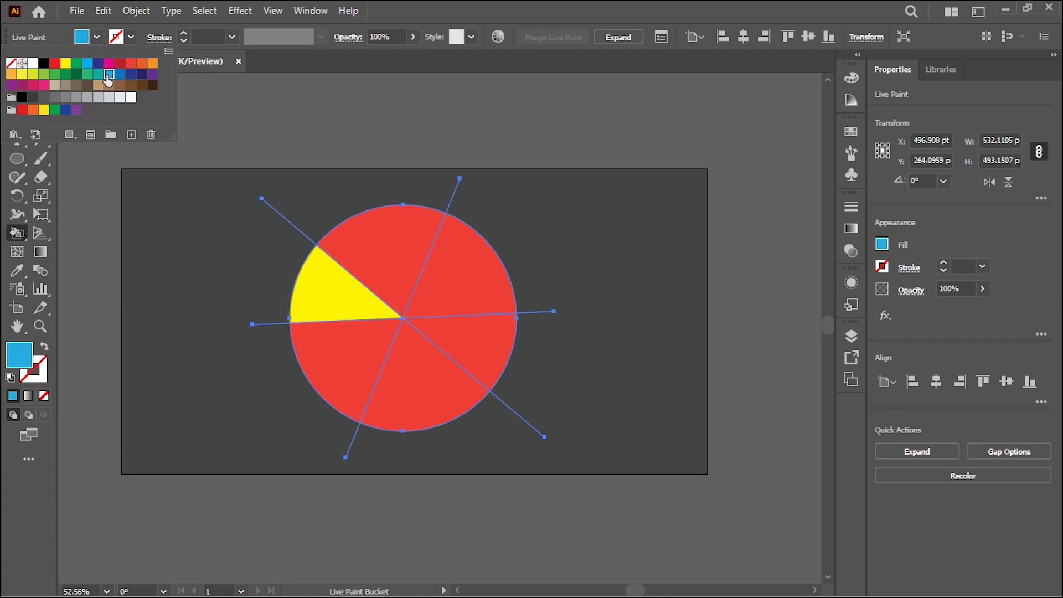
click(353, 354)
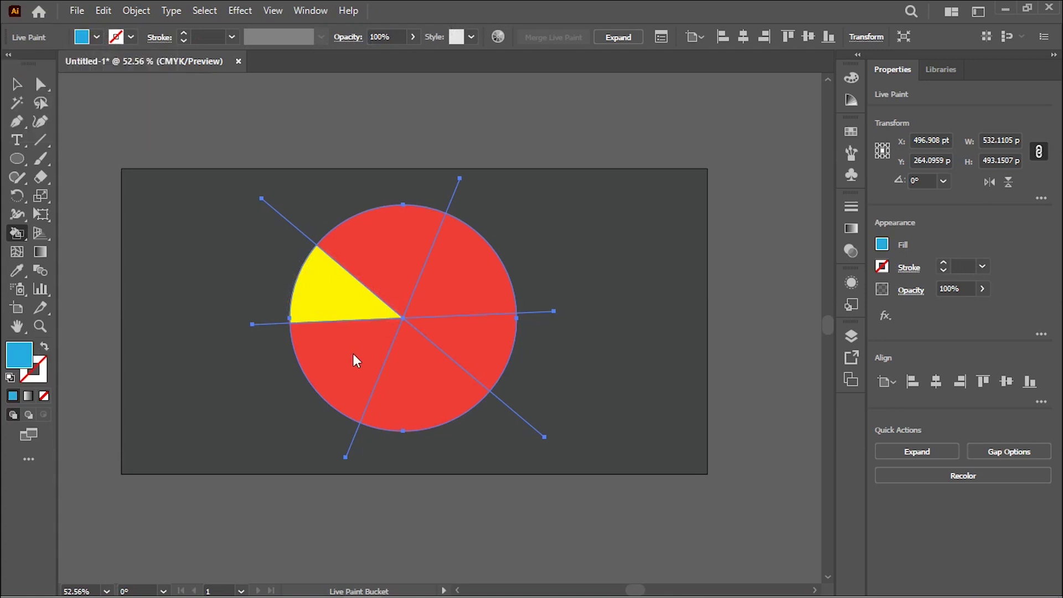
Paint the lower wedge orange and the lower-right wedge pink.
click(97, 37)
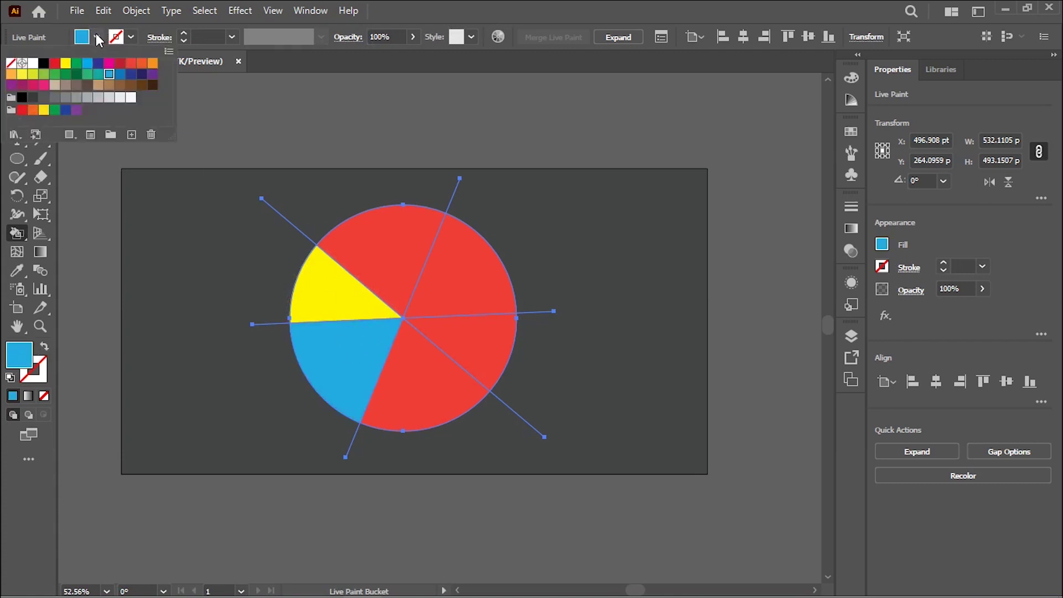
click(152, 63)
click(421, 379)
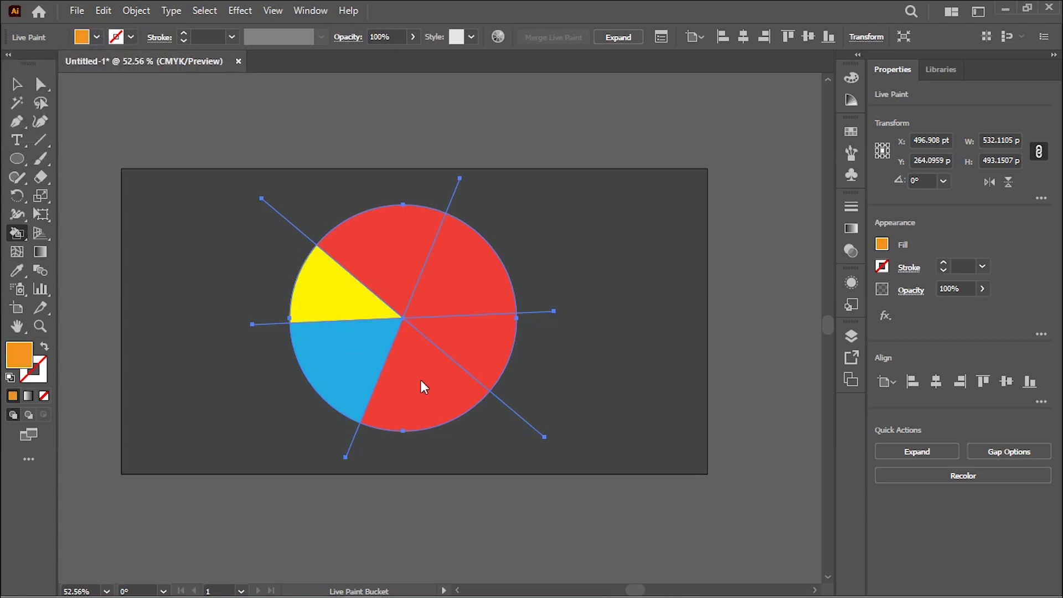
click(421, 380)
click(97, 37)
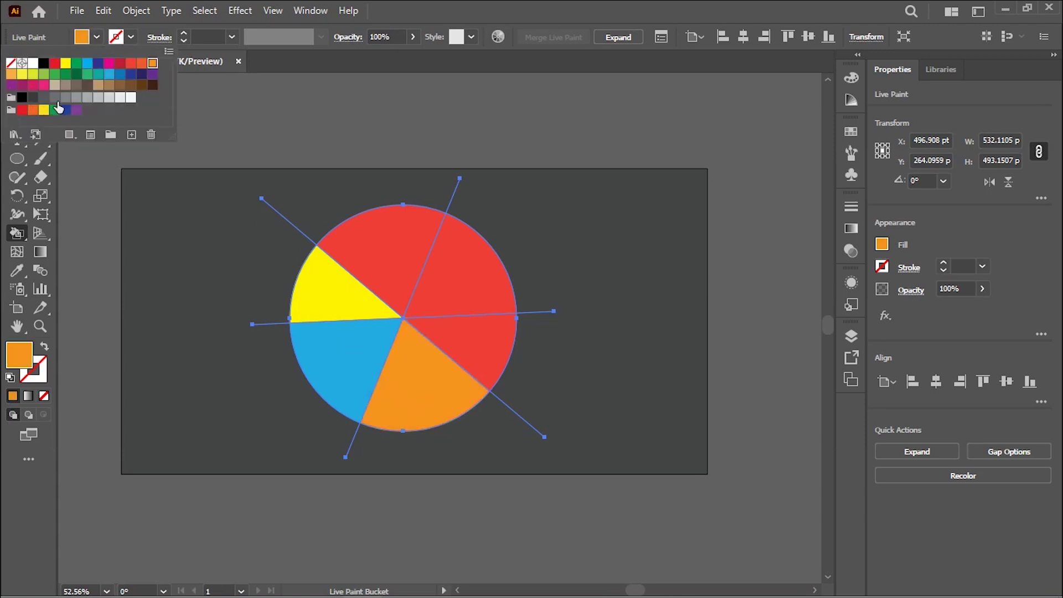
click(43, 85)
click(465, 345)
Paint the remaining upper wedge green, then deselect the pie.
click(98, 37)
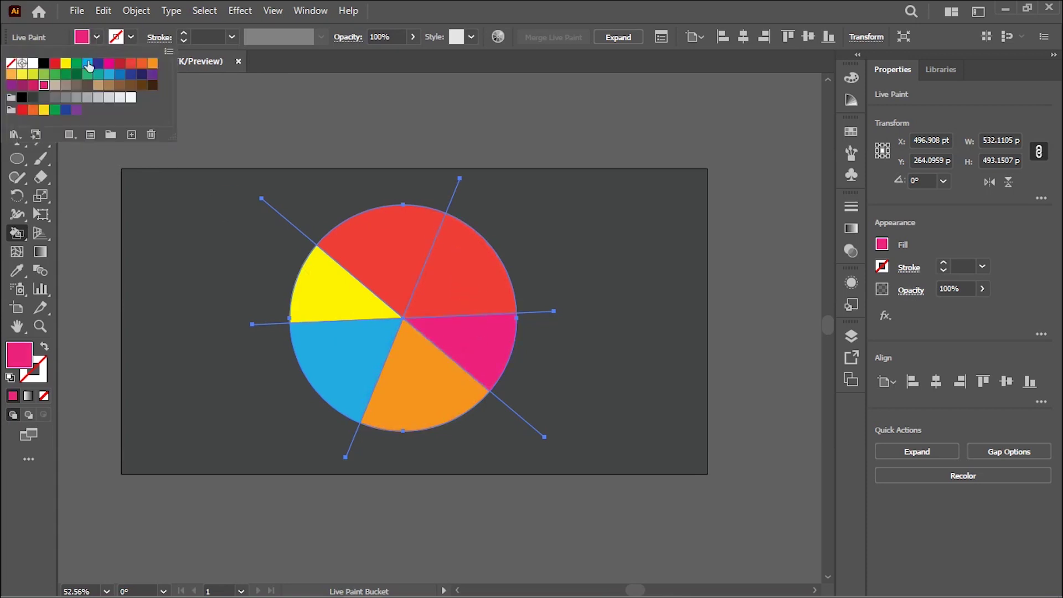
click(57, 74)
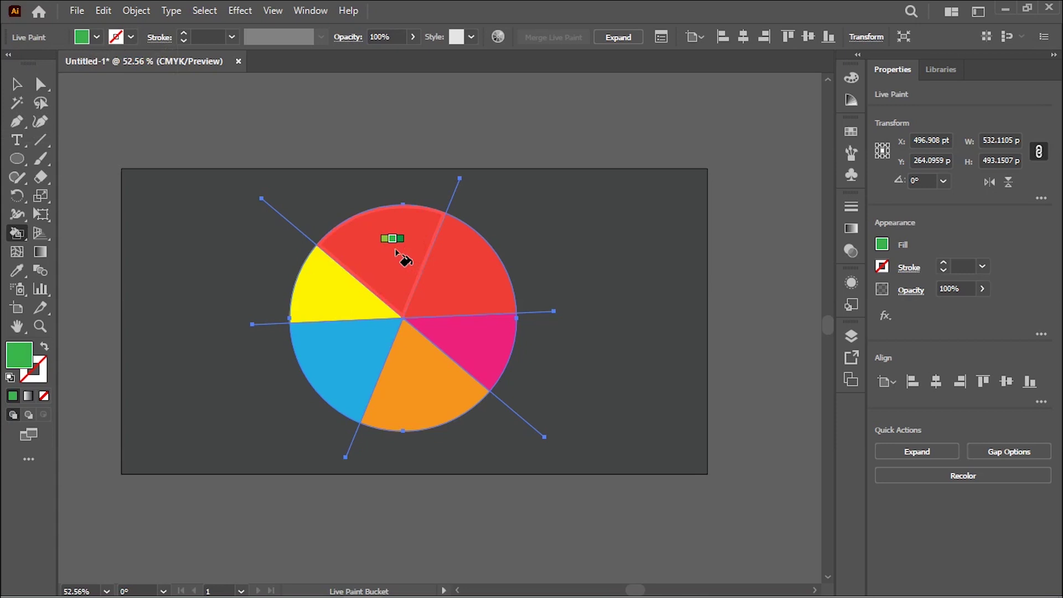
click(394, 252)
key(v)
click(174, 125)
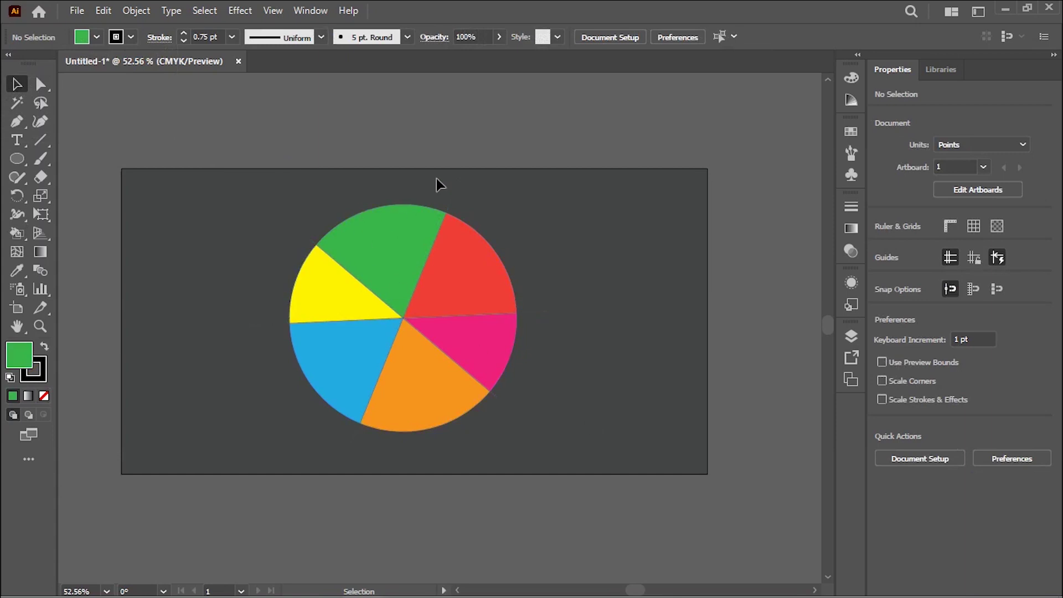
click(457, 181)
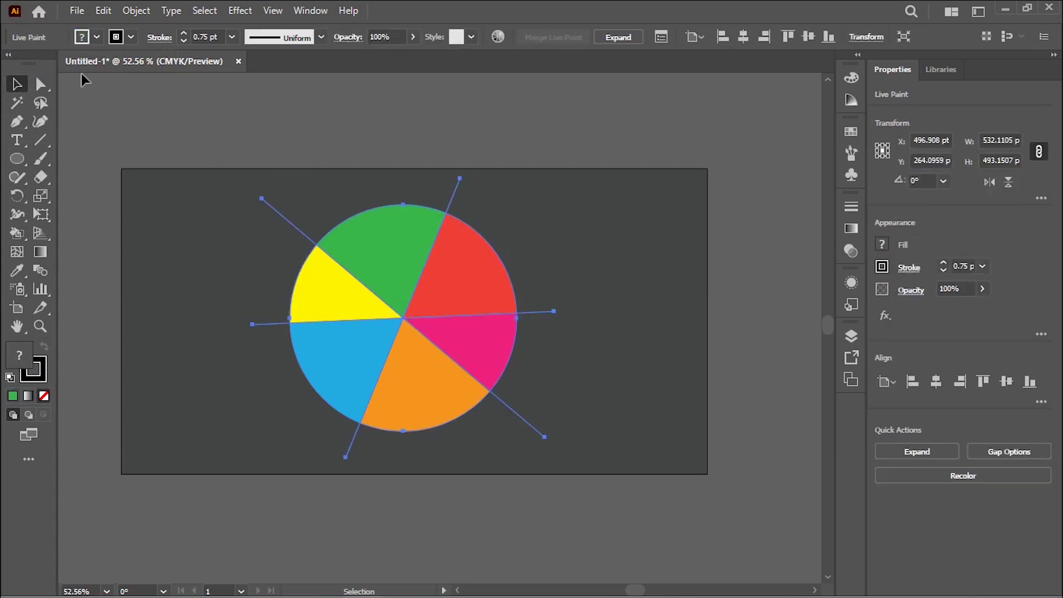
click(222, 144)
click(452, 200)
key(Delete)
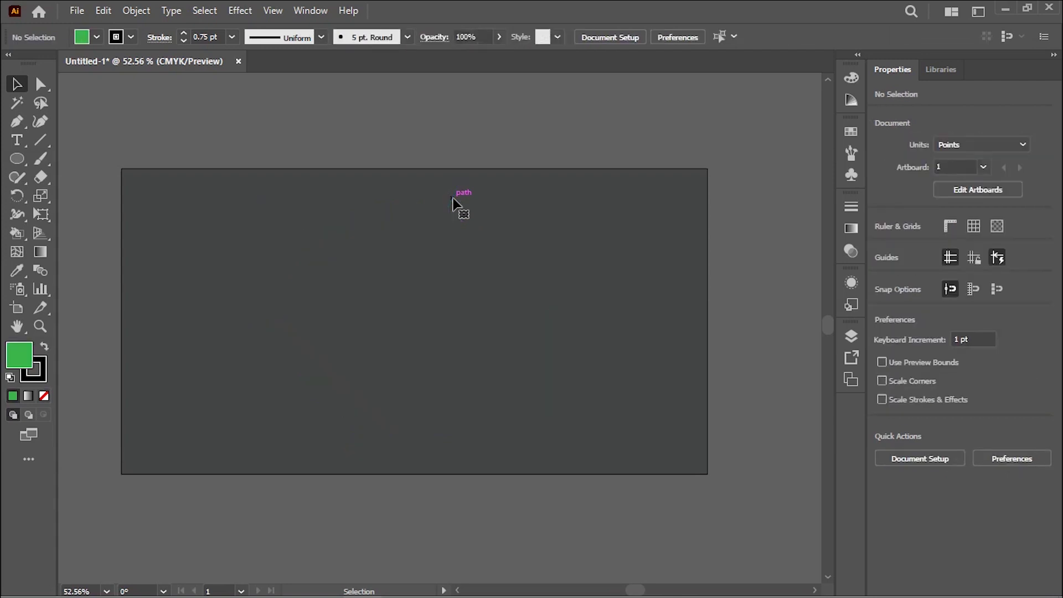
key(ctrl+z)
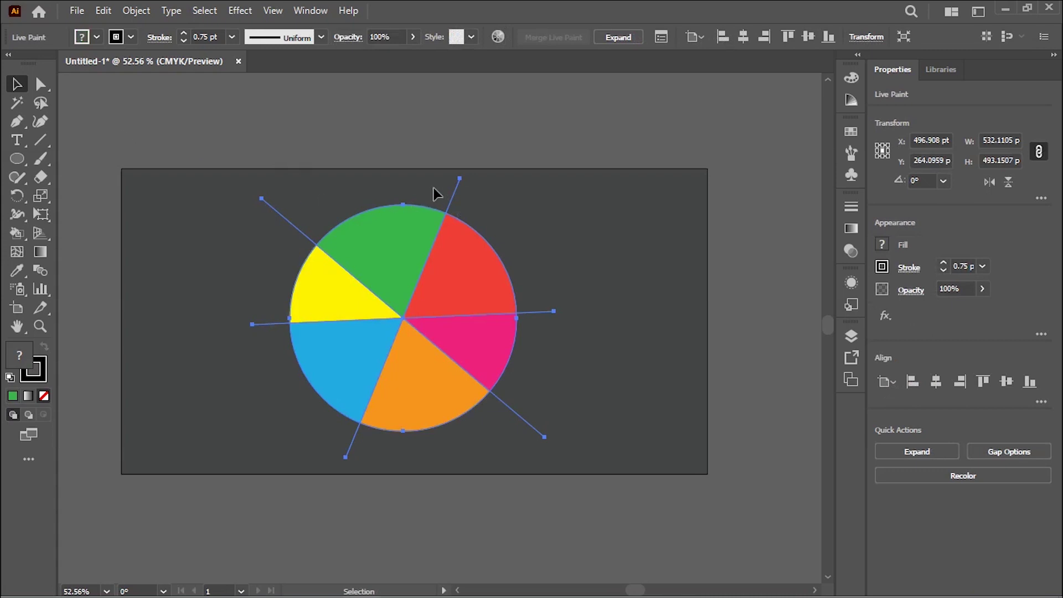
click(41, 83)
click(250, 161)
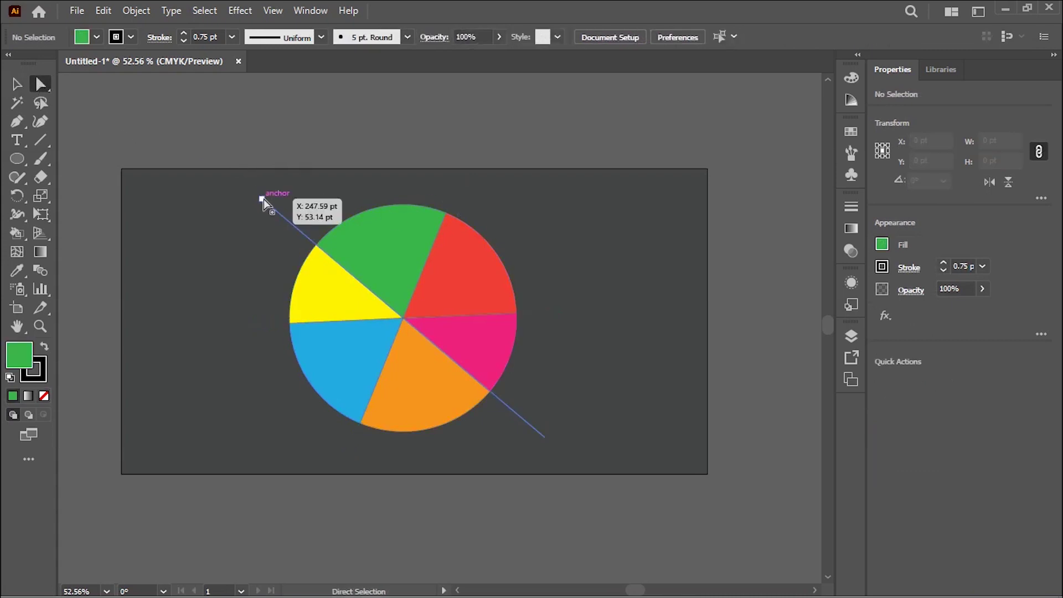
click(261, 199)
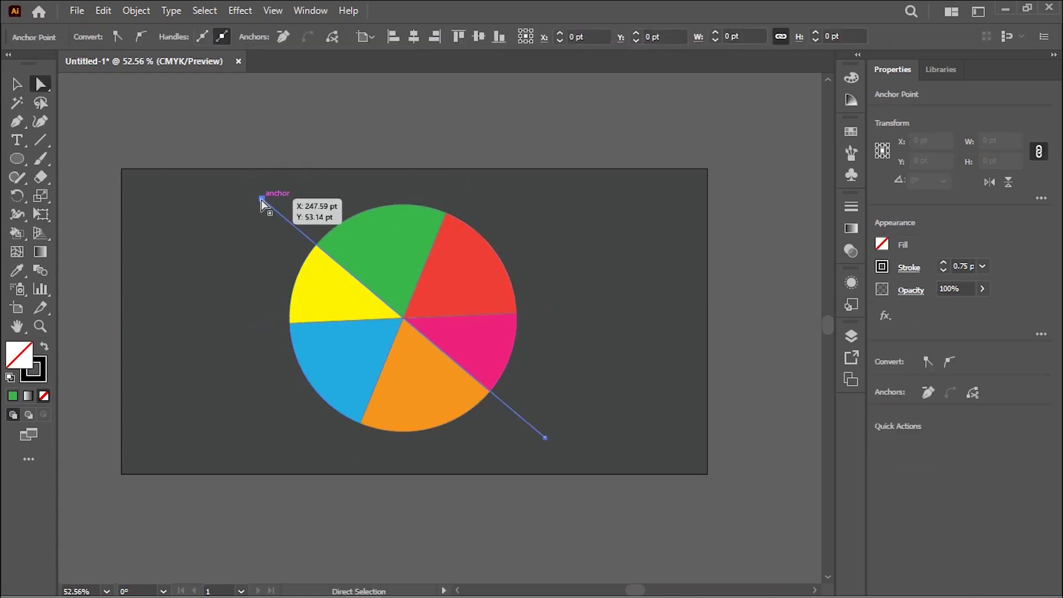
key(Delete)
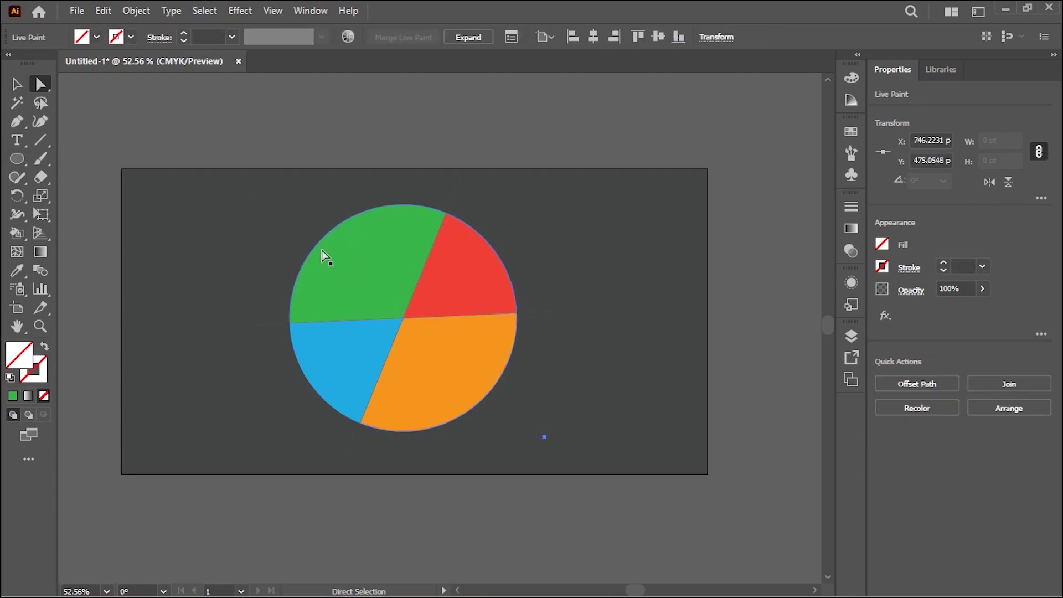
key(ctrl+z)
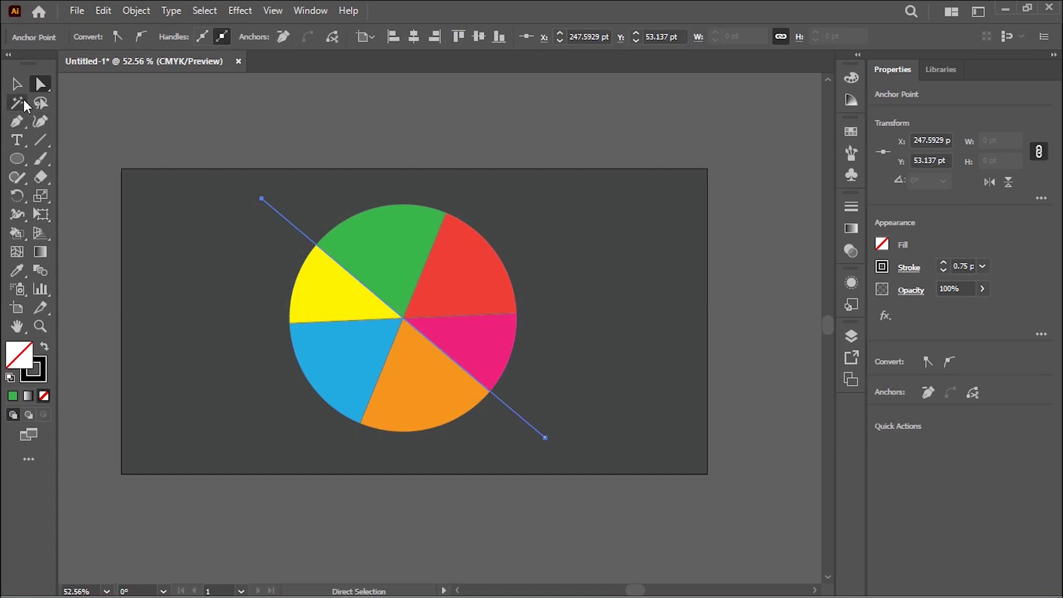
click(17, 84)
click(175, 145)
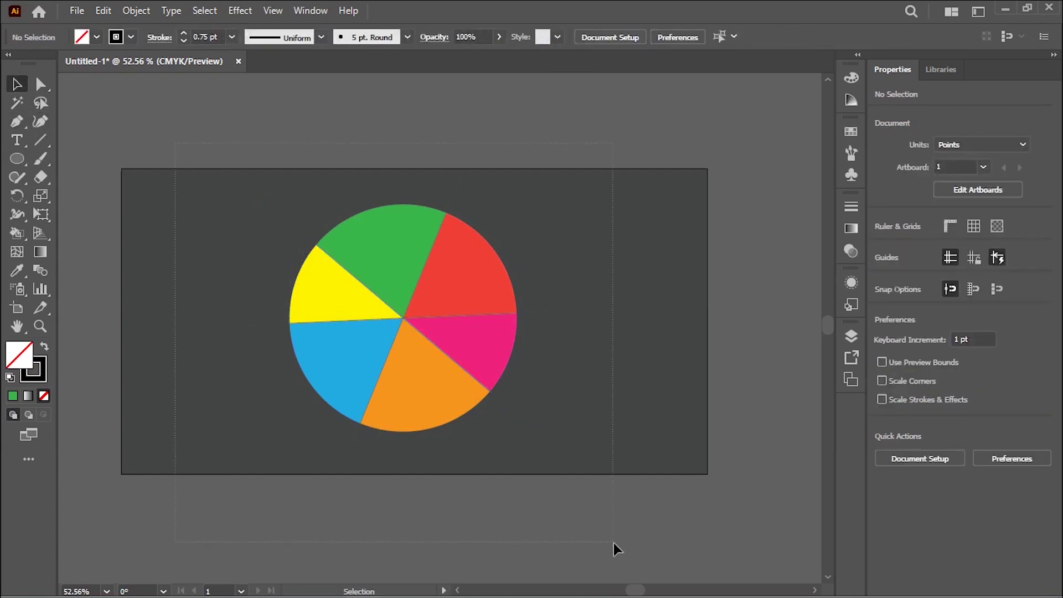
Expand the selected pie with Object and Fill checked and Stroke unchecked.
drag(613, 543, 615, 543)
click(130, 18)
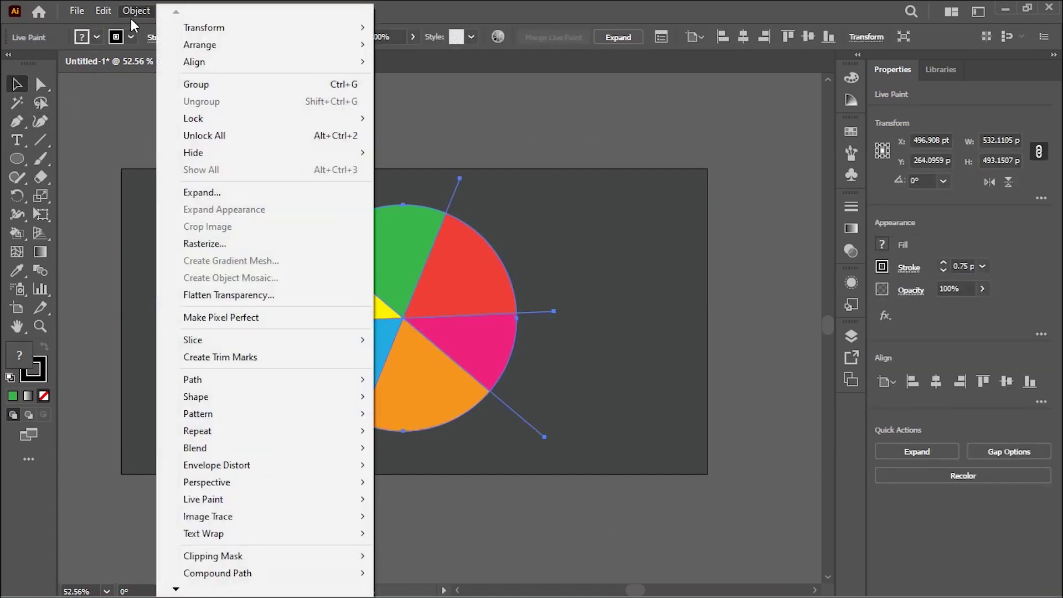
click(220, 194)
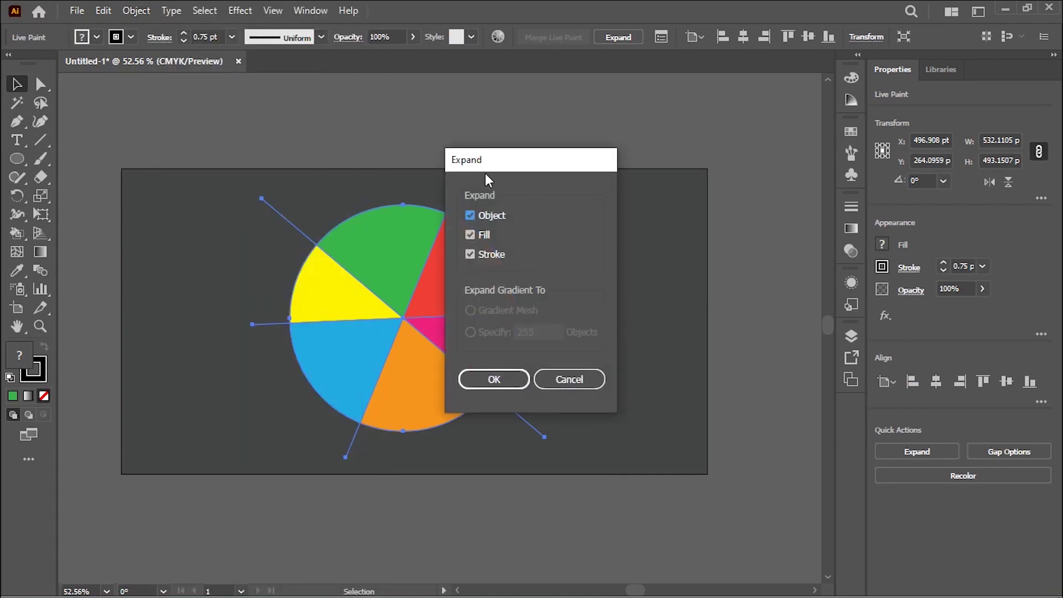
drag(486, 169, 613, 166)
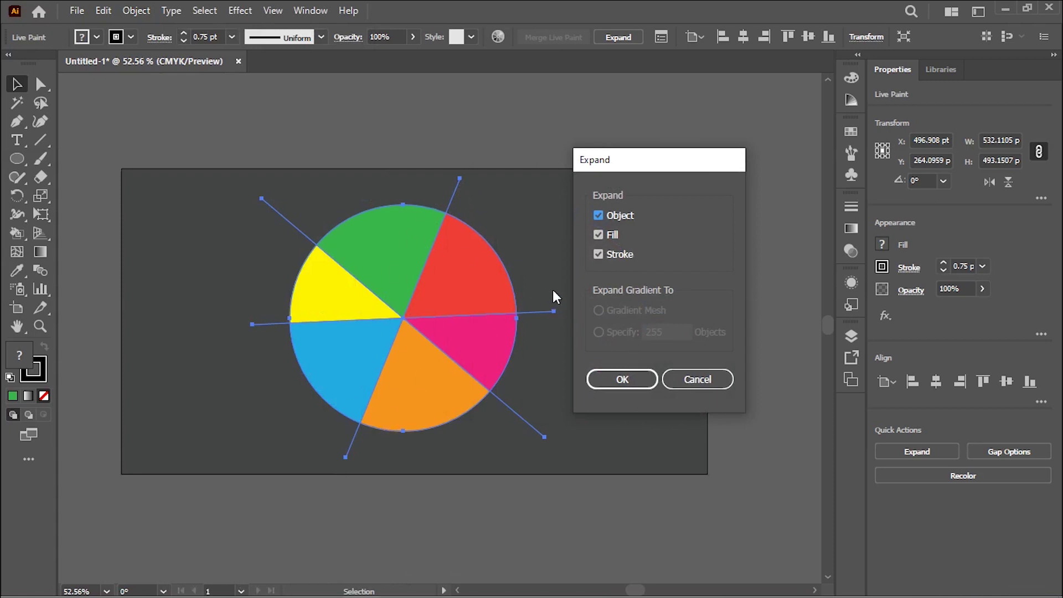
click(598, 254)
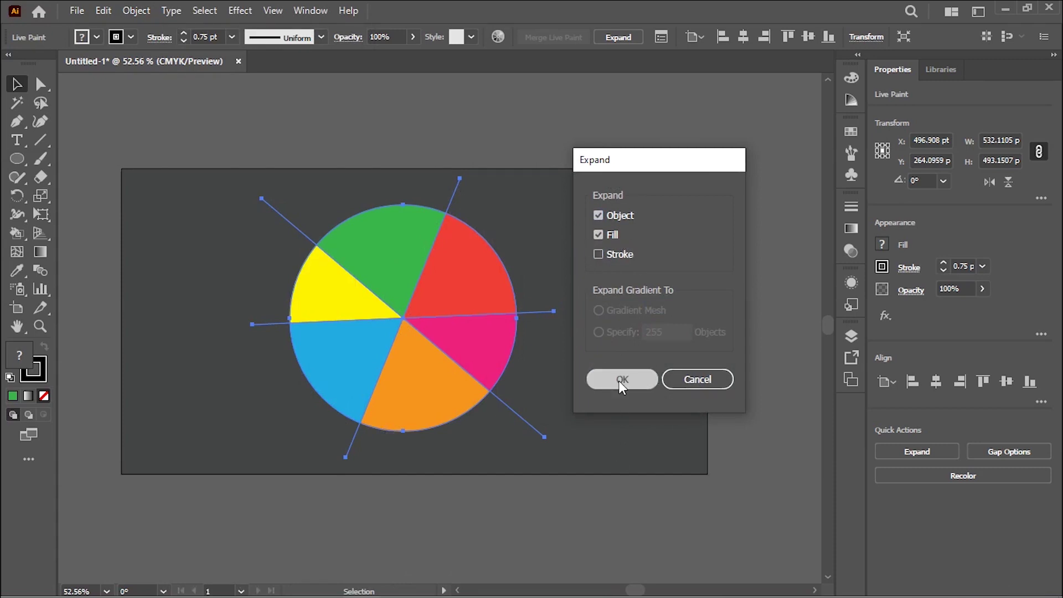
click(618, 380)
Use the Direct Selection tool to delete the first diagonal line across the pie.
click(188, 155)
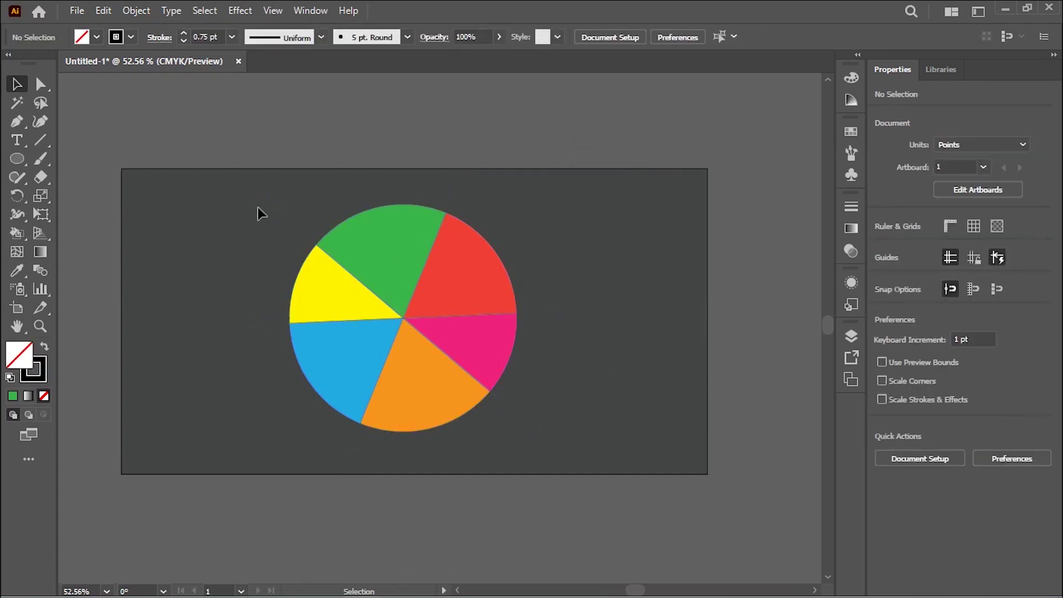
click(278, 212)
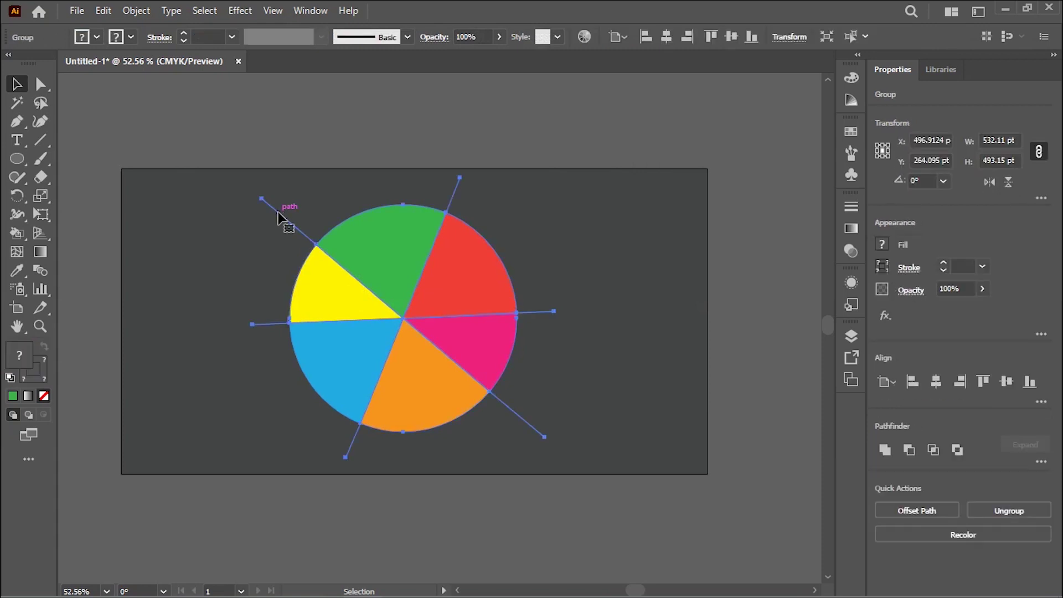
click(41, 85)
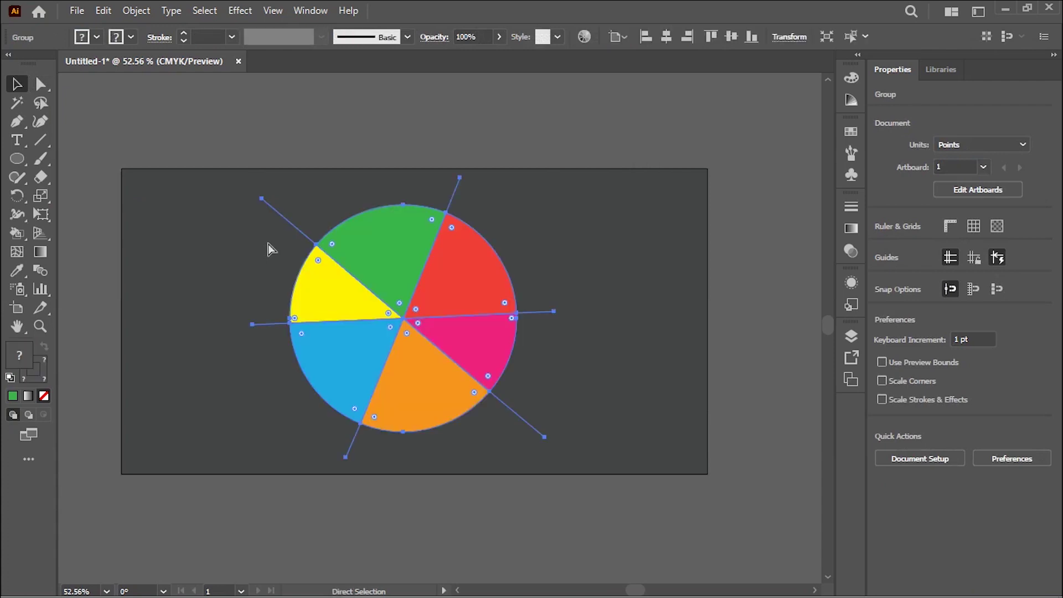
click(192, 142)
click(38, 88)
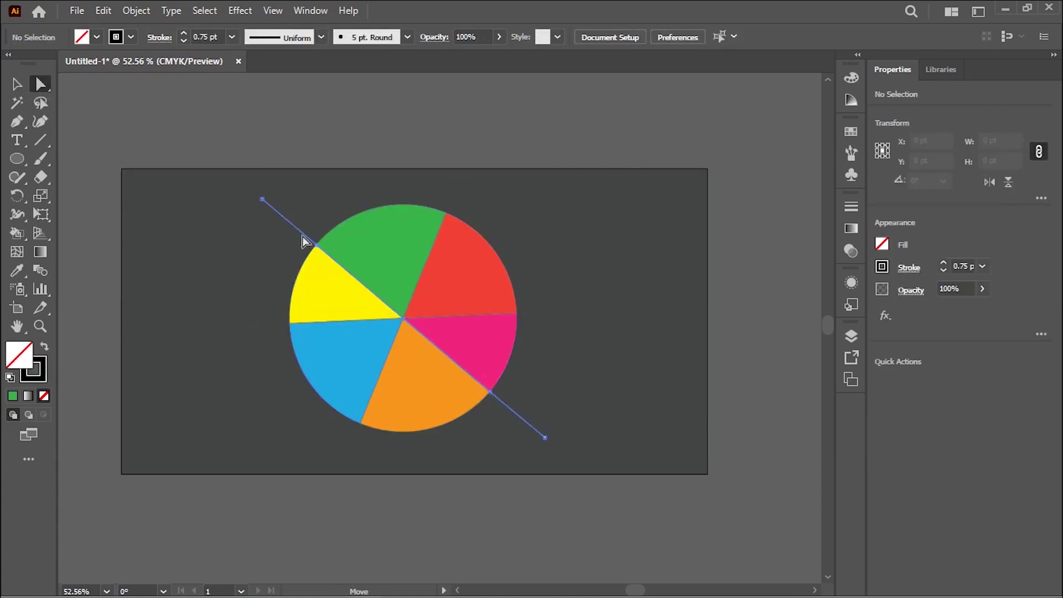
click(303, 242)
key(Delete)
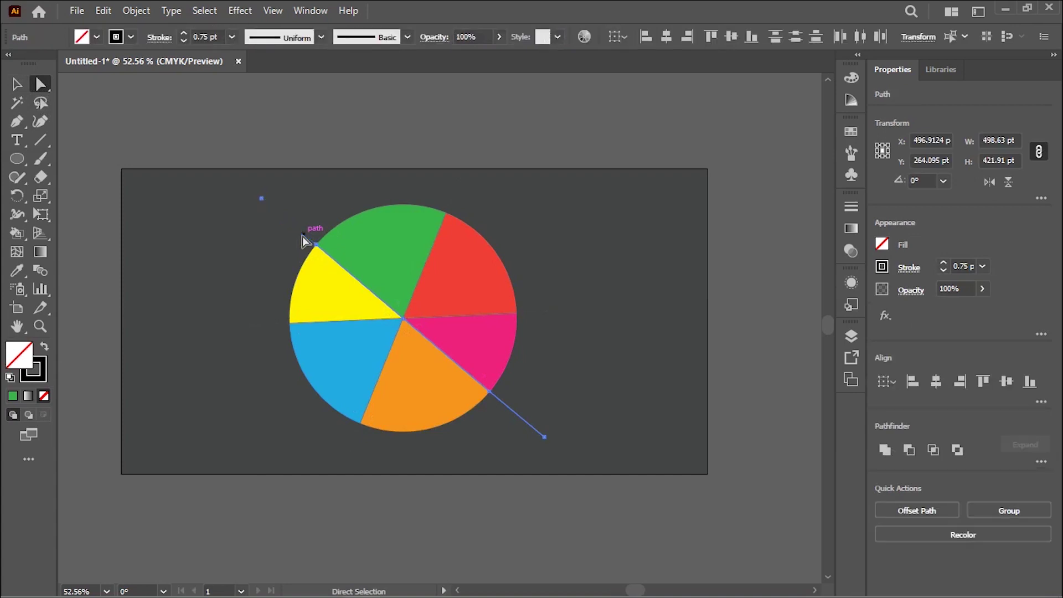
key(Delete)
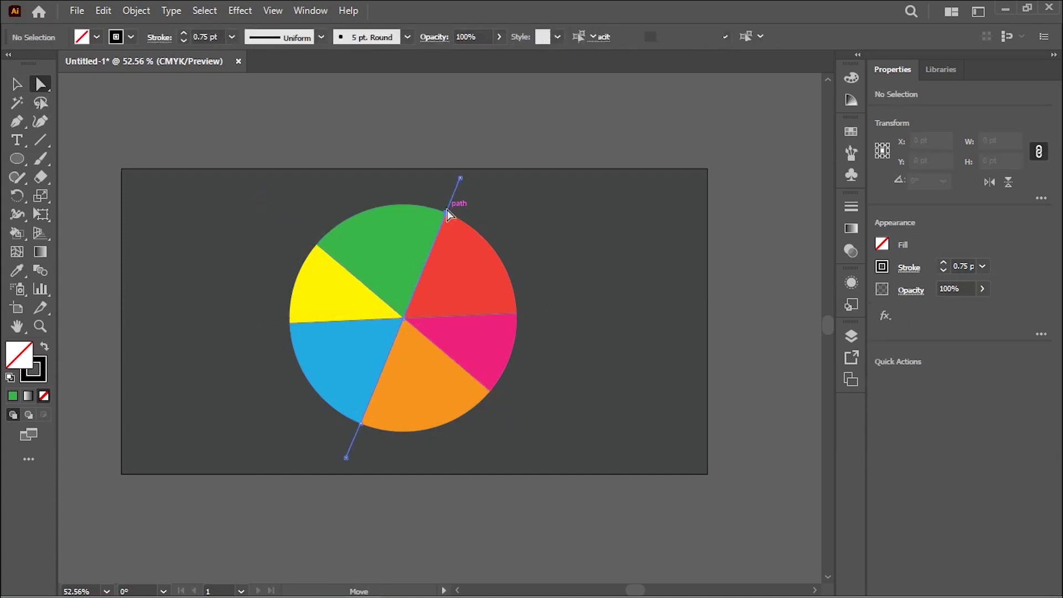
Delete the second diagonal and the horizontal line, then reselect the pie group.
click(446, 211)
key(Delete)
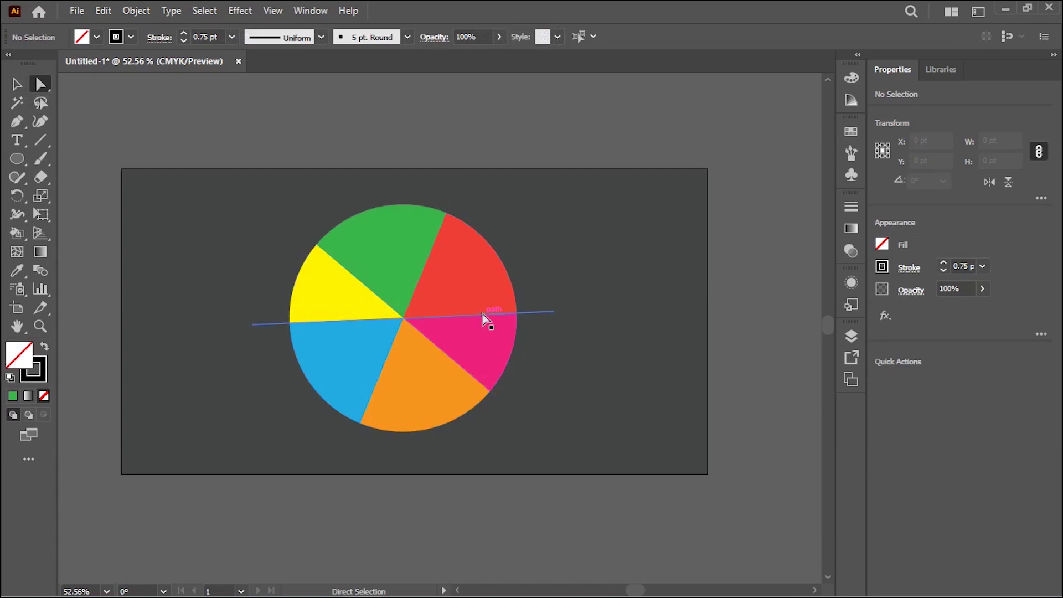
click(483, 314)
key(Delete)
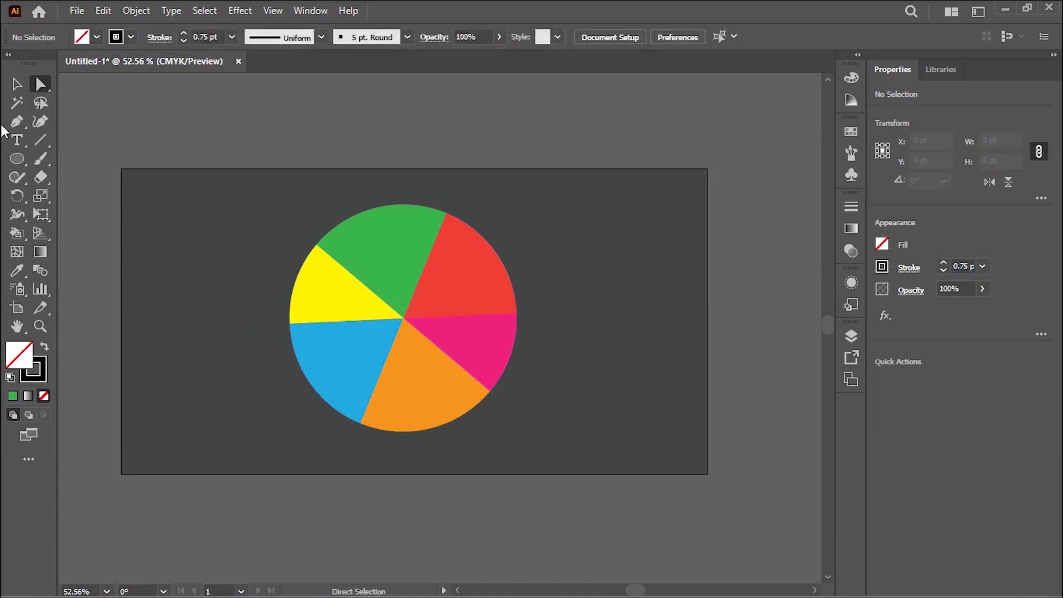
click(16, 84)
click(386, 250)
Move the pie group left to X 269.23 pt, Y 247.71 pt and pick the Ellipse Tool.
mouse_move(467, 307)
mouse_down()
mouse_move(311, 278)
mouse_move(425, 301)
mouse_move(315, 297)
mouse_move(431, 323)
mouse_up()
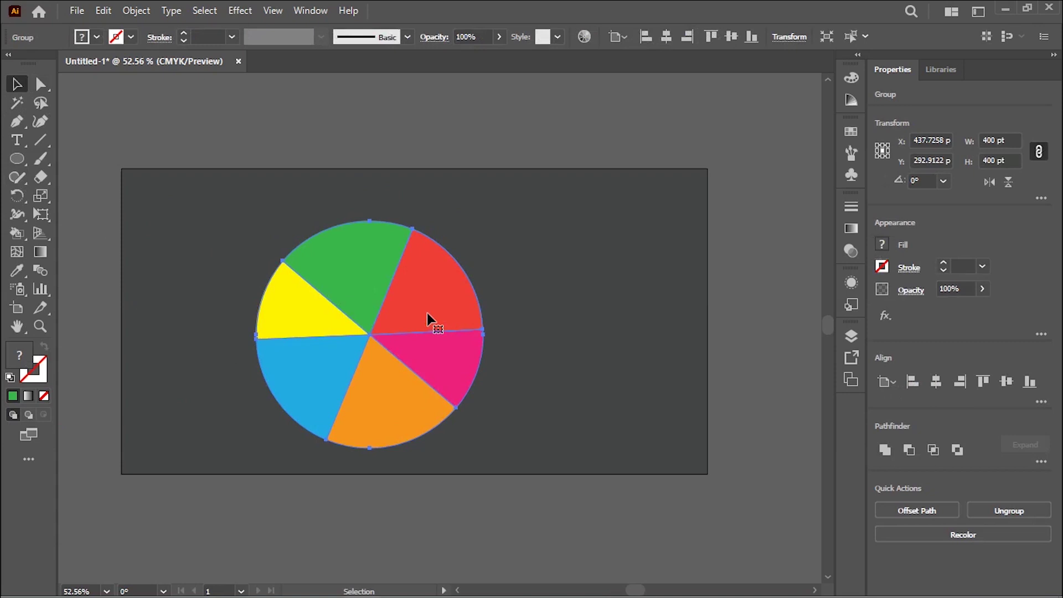
drag(427, 313, 333, 296)
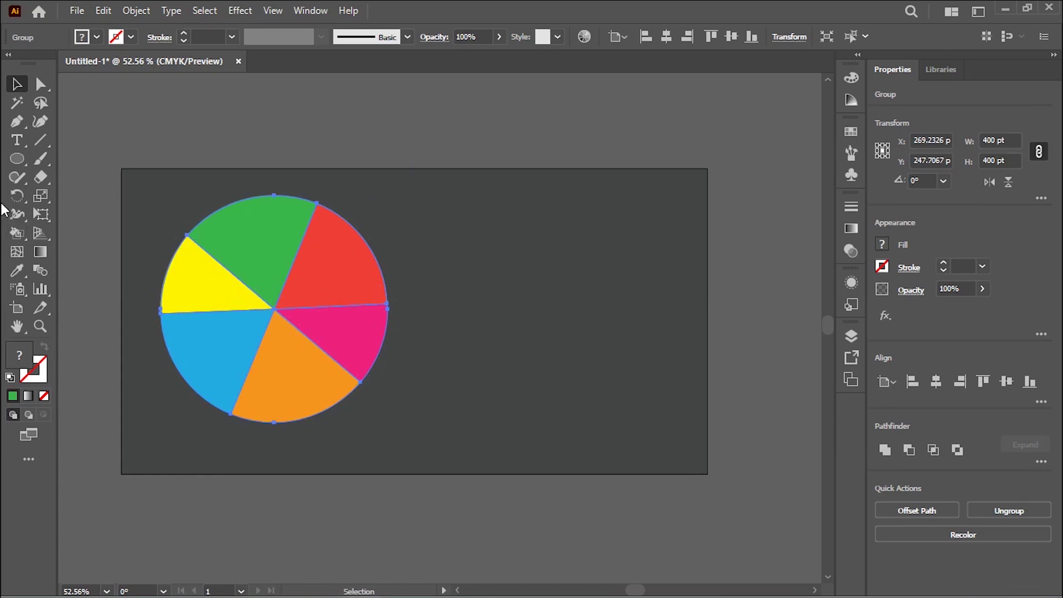
click(16, 160)
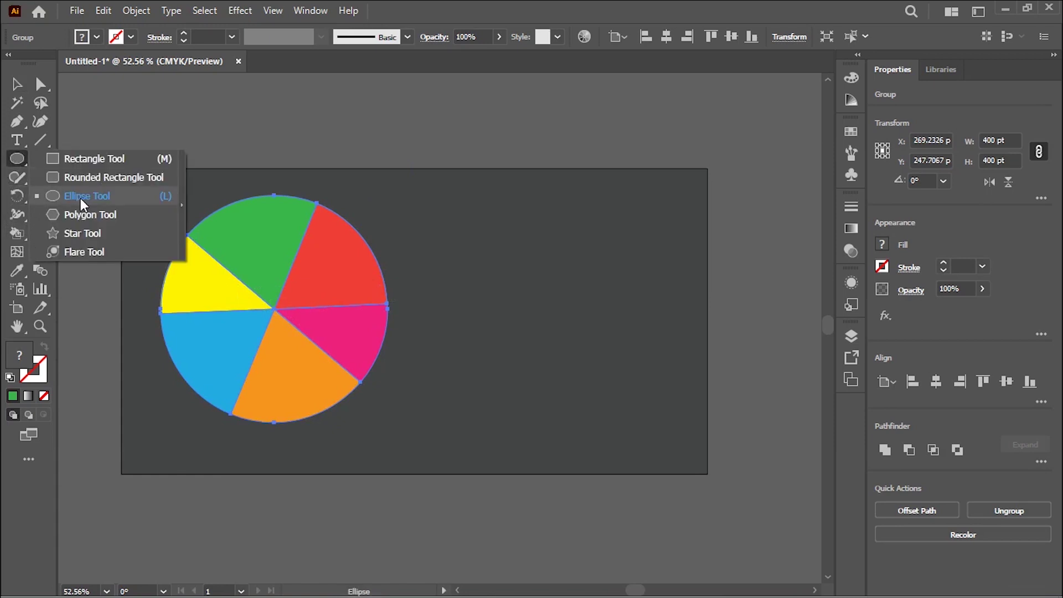
click(80, 197)
Draw a 131.5 pt green circle, centre it on the pie, and select both together.
drag(462, 266, 537, 334)
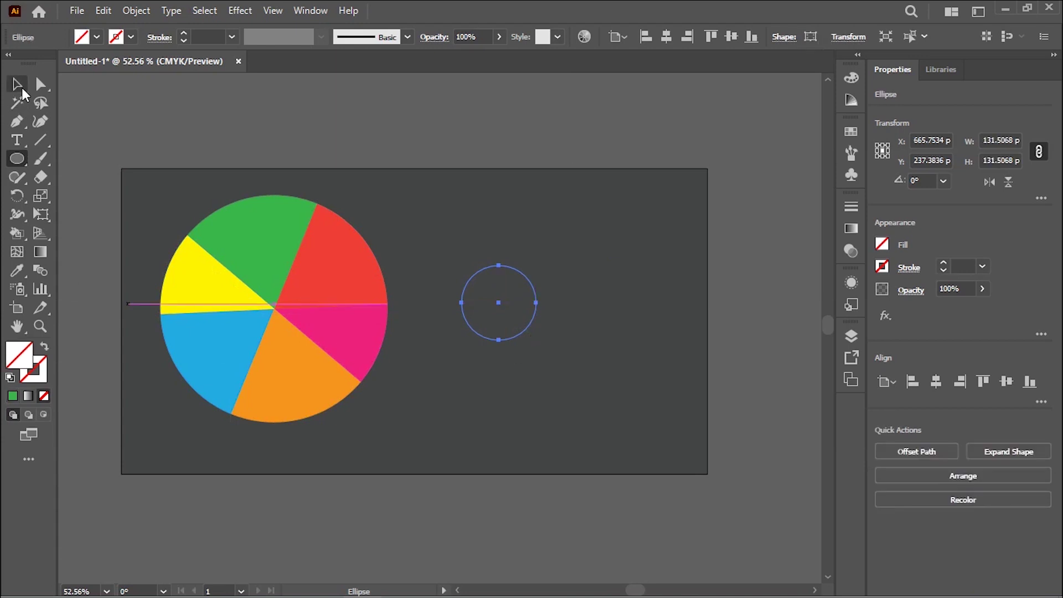
click(97, 38)
click(87, 74)
click(243, 133)
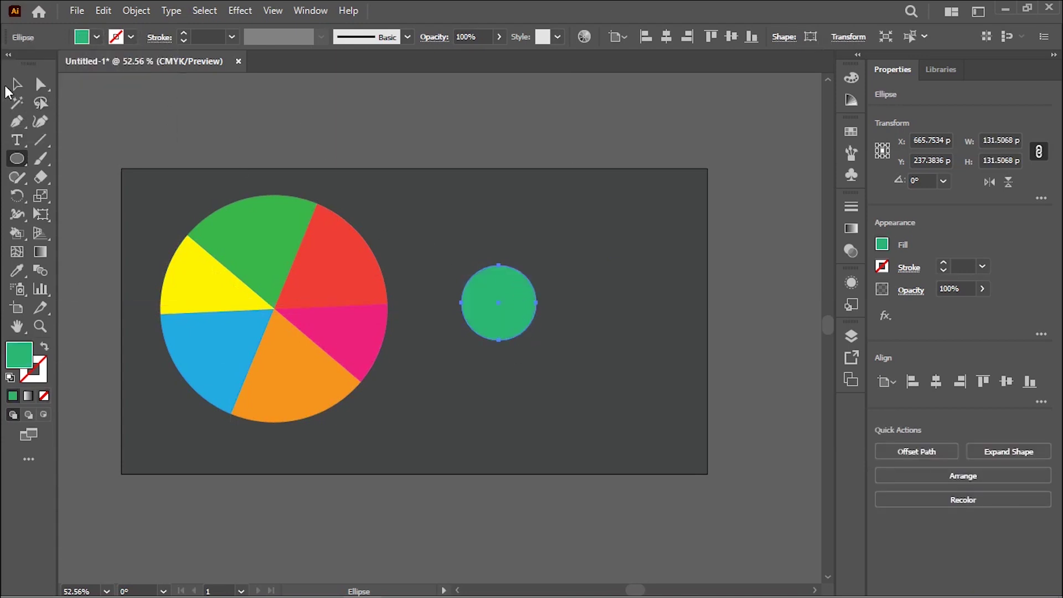
key(v)
drag(516, 303, 291, 309)
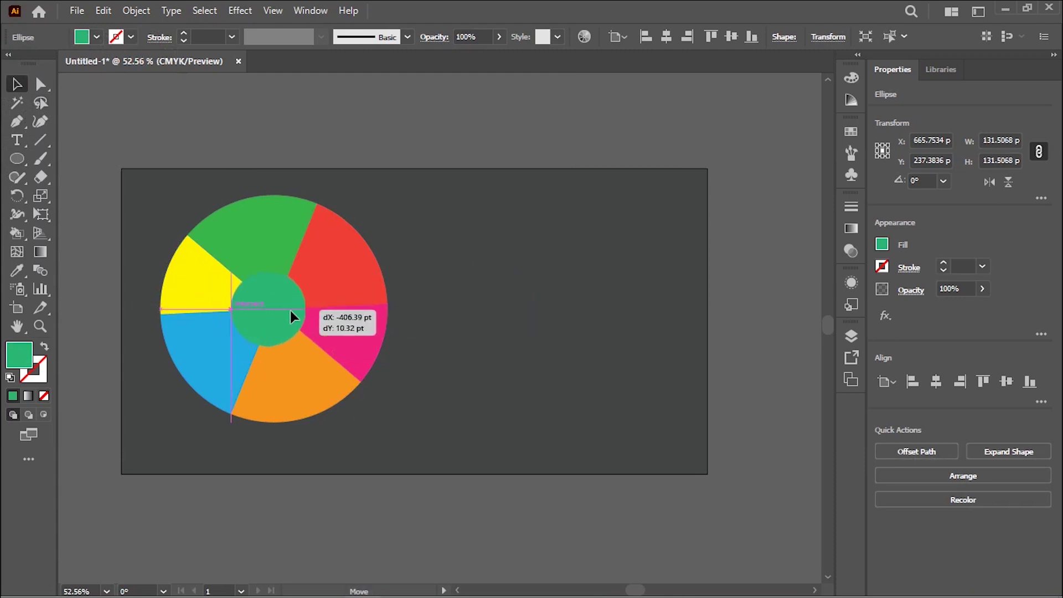
drag(464, 428, 497, 444)
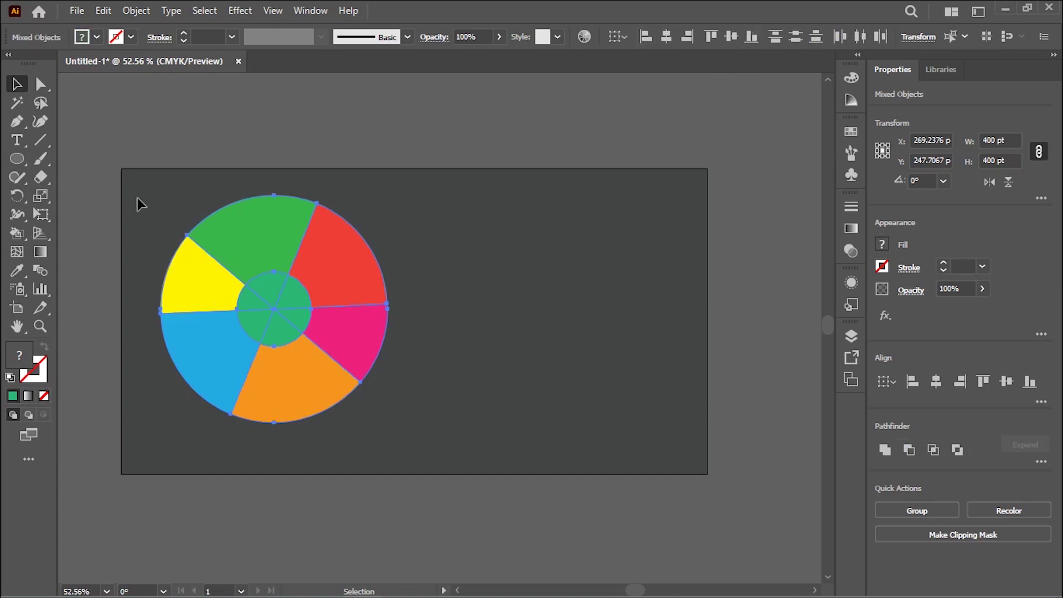
Alt-sweep the Shape Builder over the green circle and inner wedge tips, then reselect the 400 pt donut.
click(11, 235)
drag(10, 233, 102, 233)
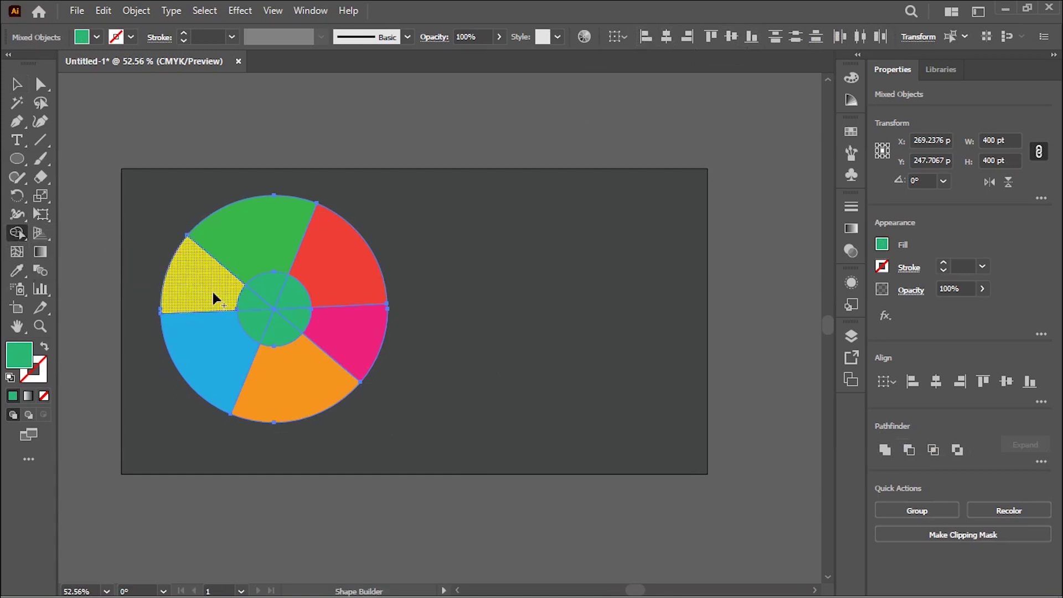
click(286, 302)
drag(293, 315, 269, 328)
drag(267, 292, 284, 314)
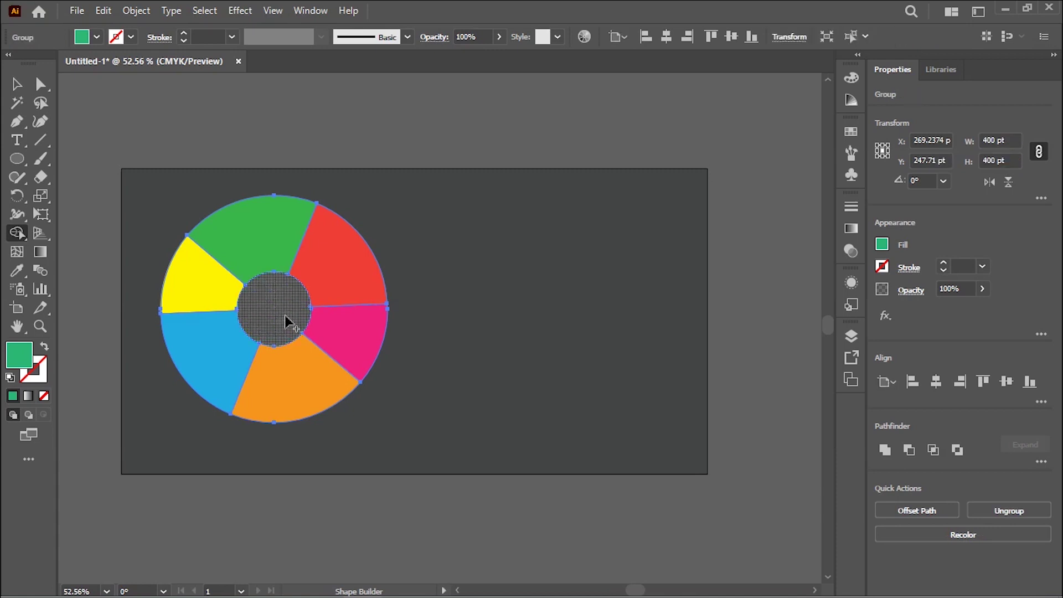
click(14, 85)
click(160, 183)
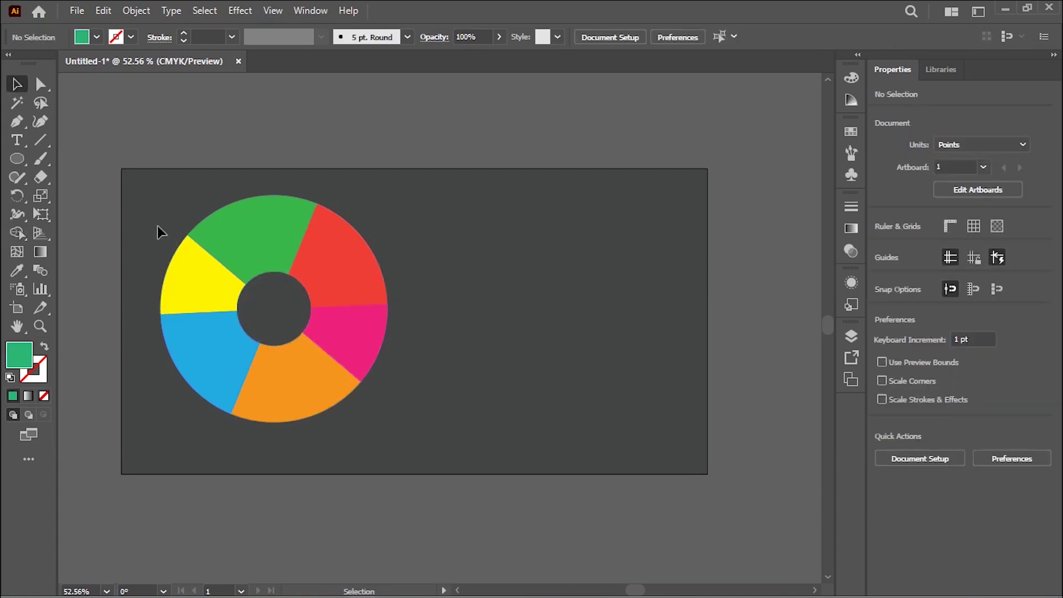
drag(139, 187, 467, 442)
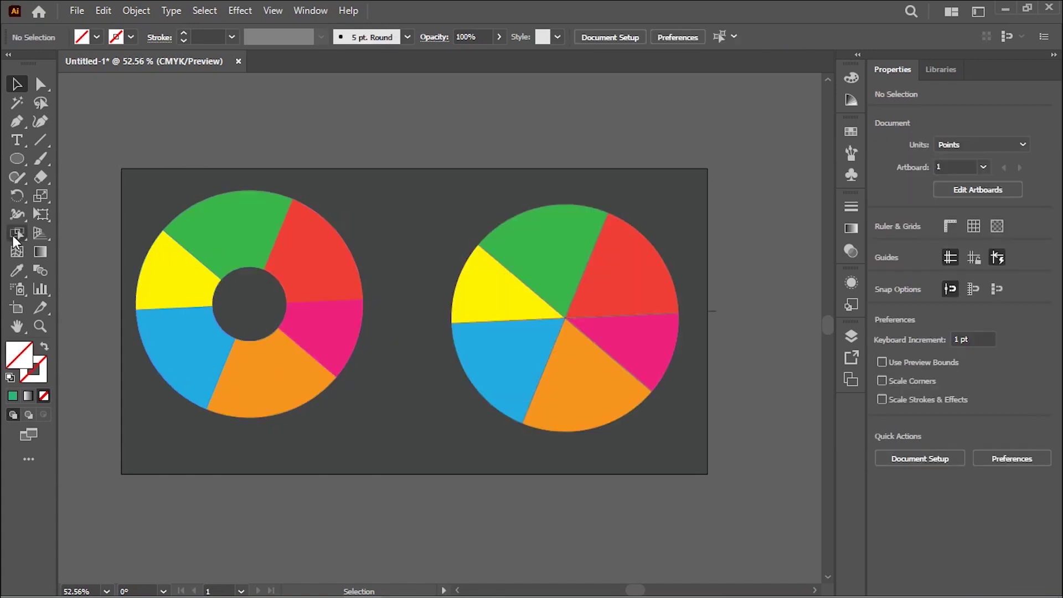
Select the right six-colour Live Paint pie and switch to the Live Paint Selection Tool.
click(14, 235)
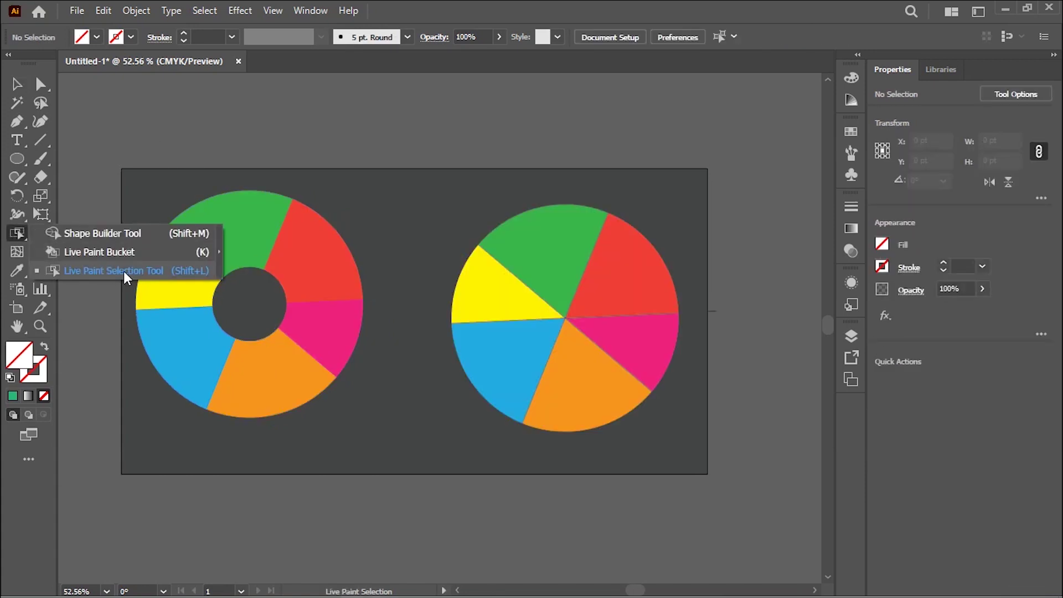
click(491, 282)
click(17, 85)
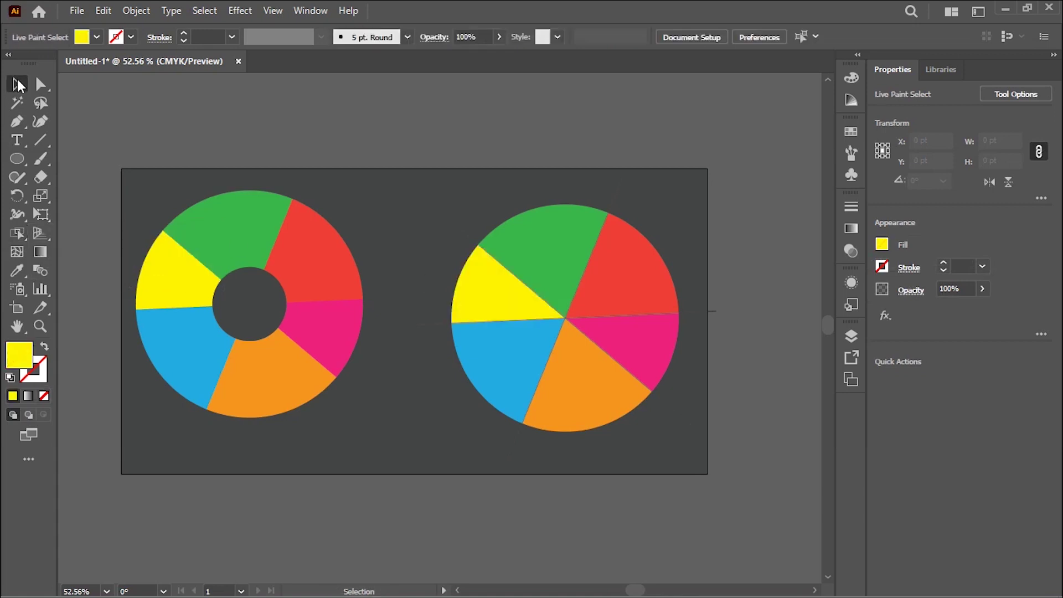
click(565, 247)
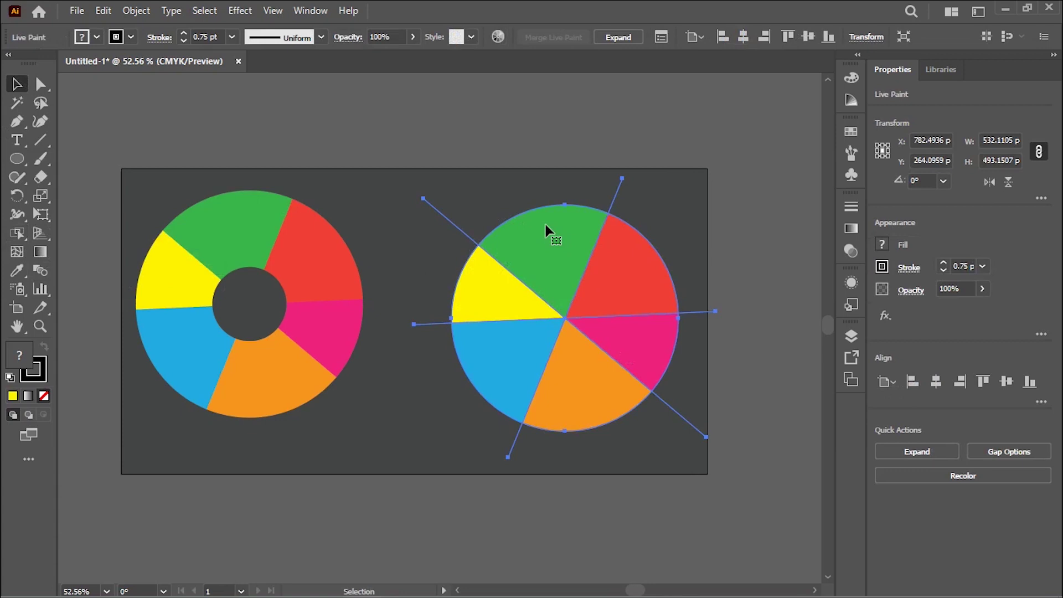
drag(22, 230, 94, 253)
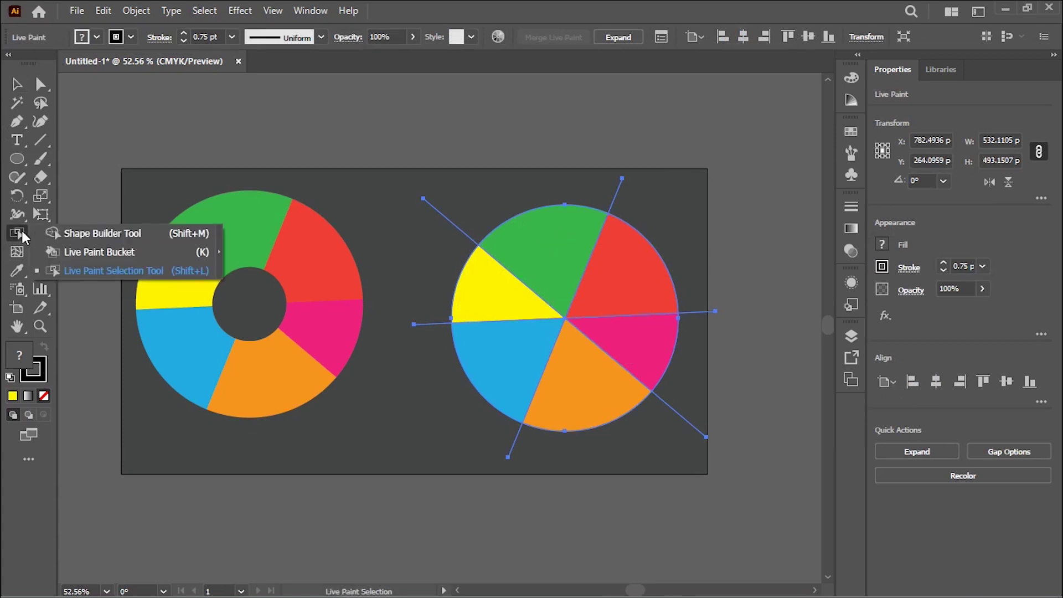
click(94, 253)
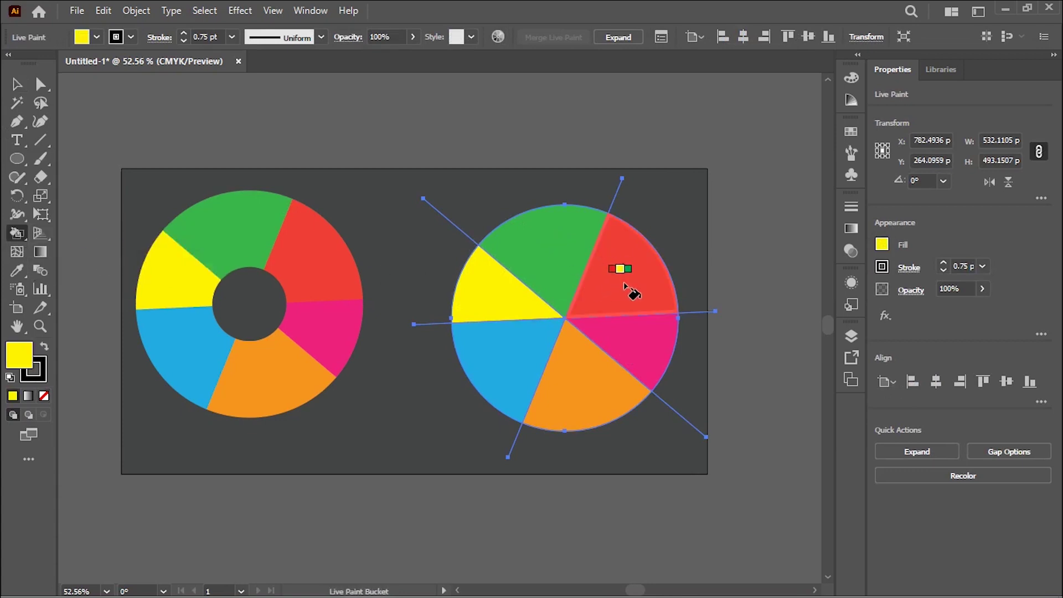
drag(11, 235, 94, 268)
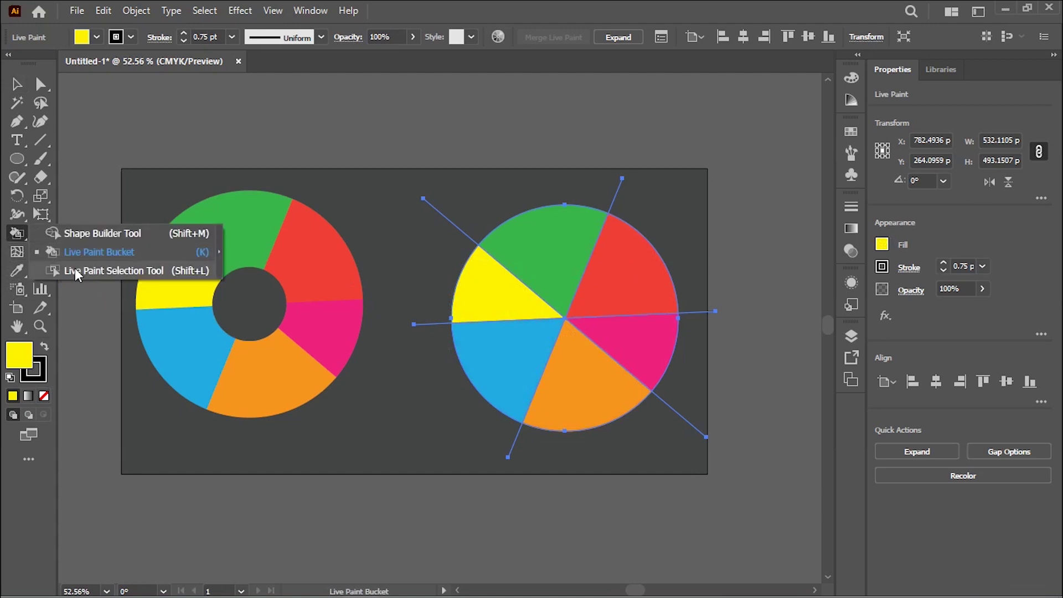
click(98, 271)
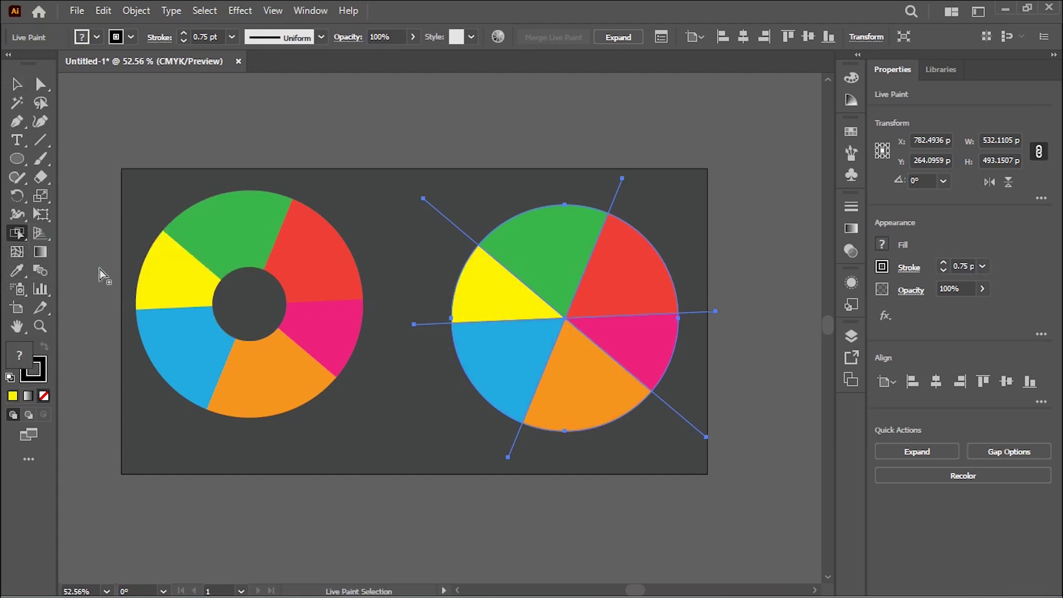
Select the blue lower-left slice and fill it with the teal-green swatch.
click(555, 269)
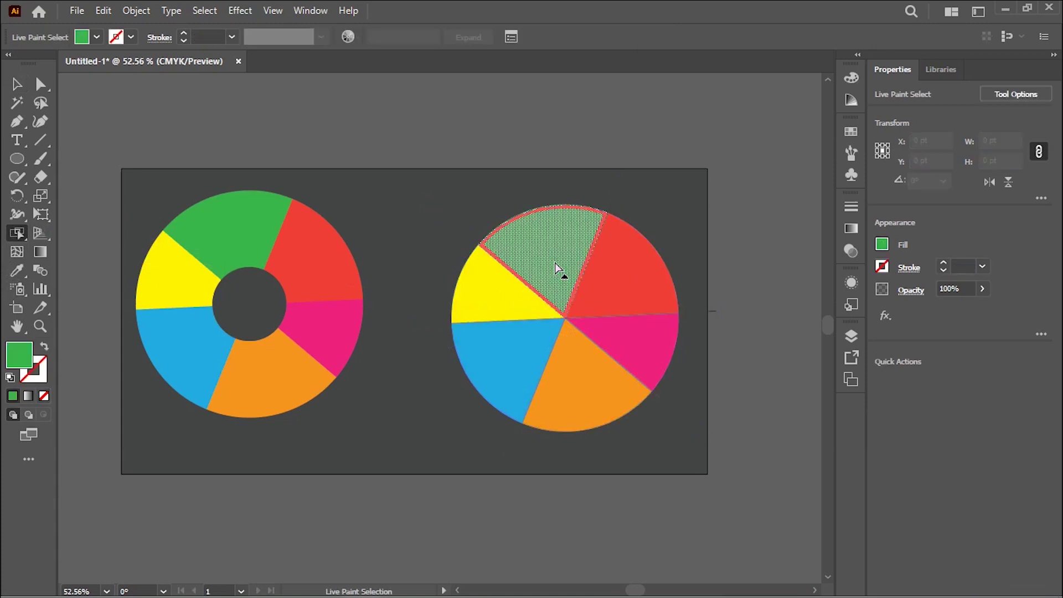
click(616, 301)
click(632, 343)
click(603, 375)
click(527, 355)
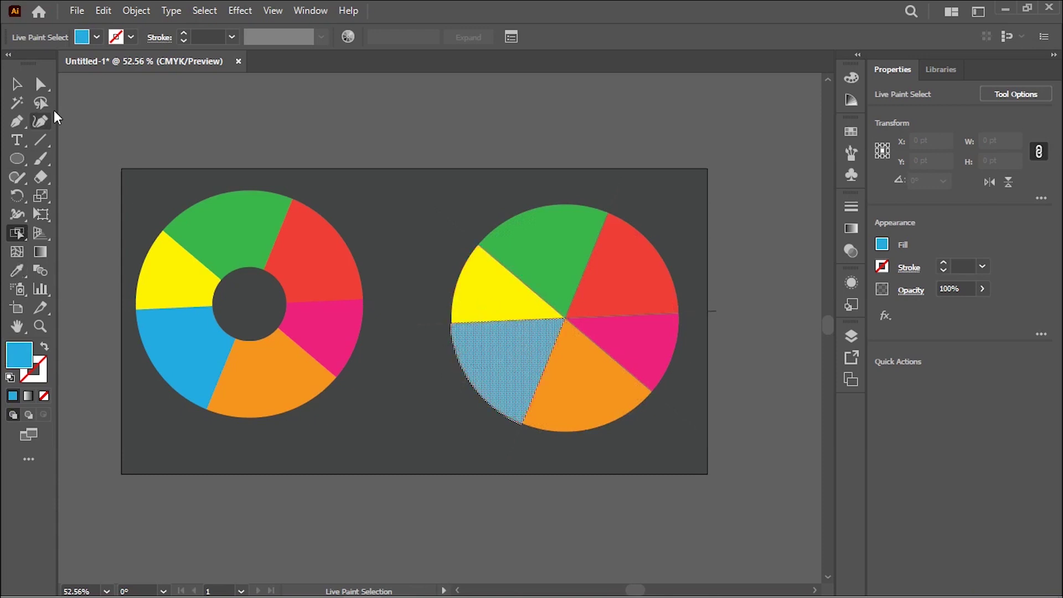
click(95, 37)
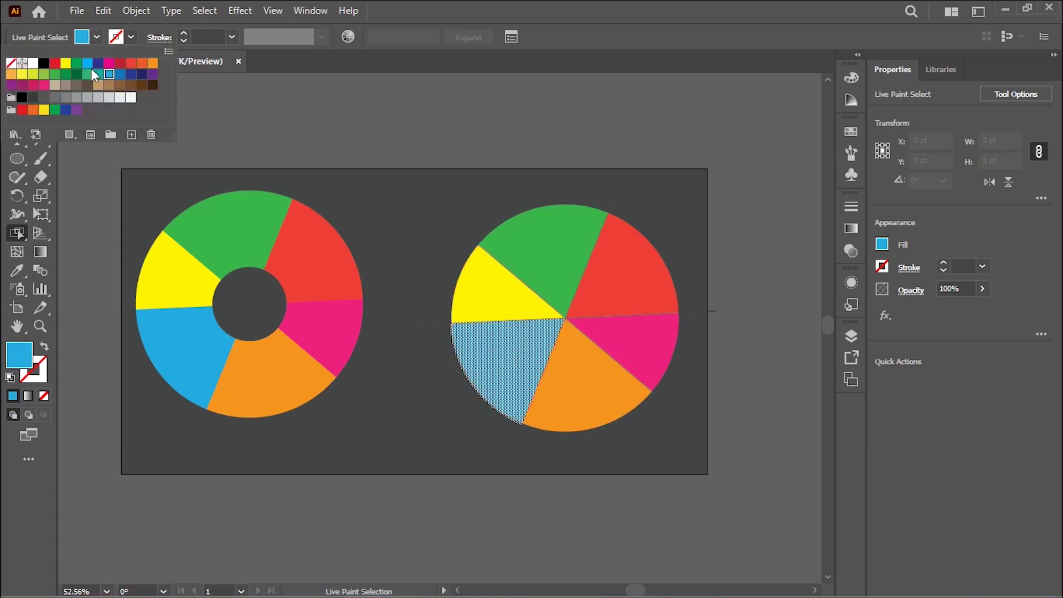
click(88, 74)
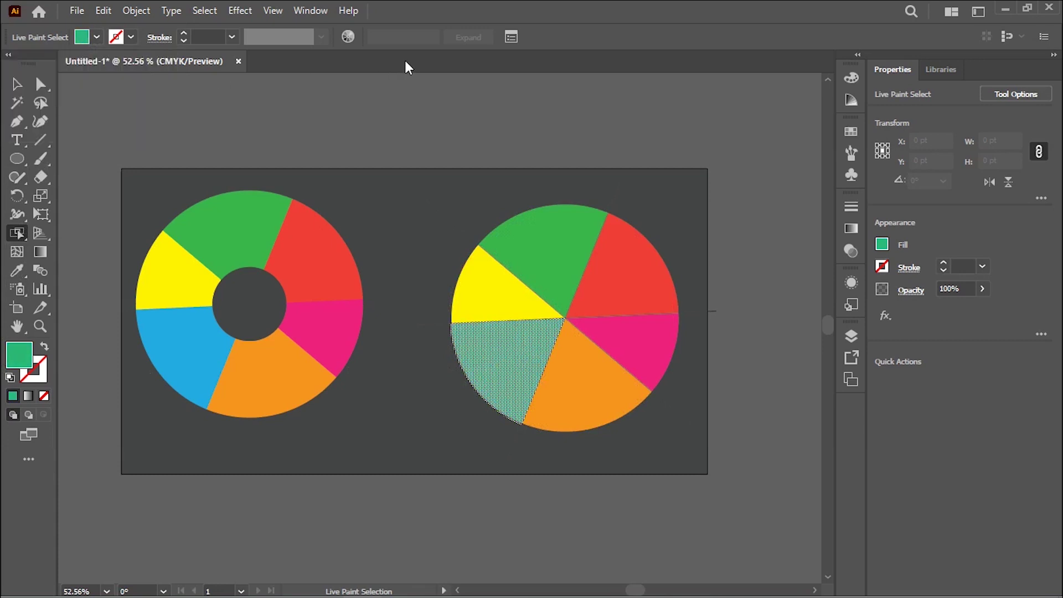
key(v)
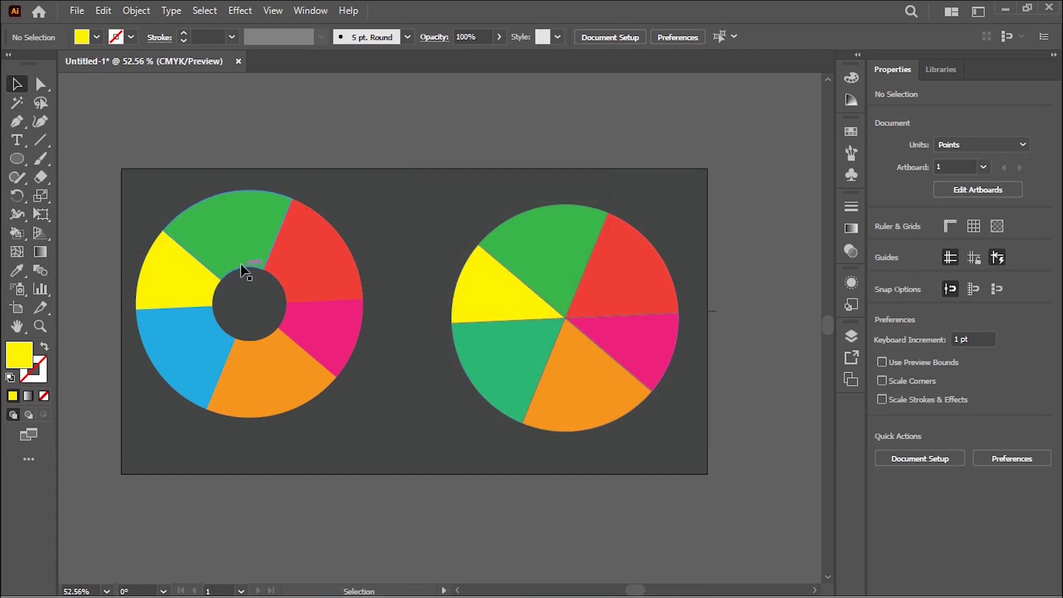
Select the right pie's slices one at a time, ending on the teal-green slice.
click(17, 234)
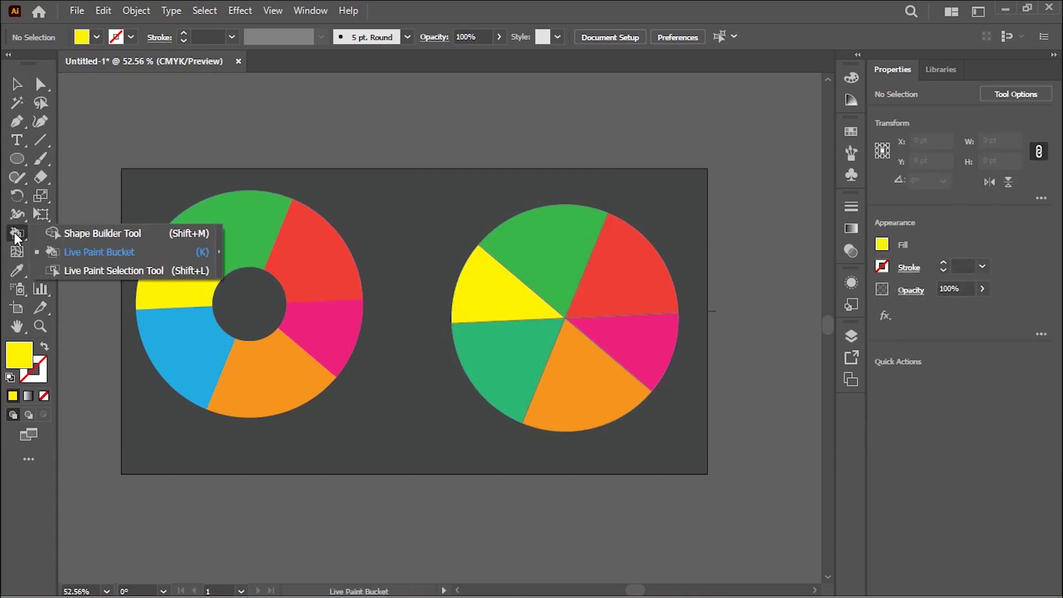
click(92, 254)
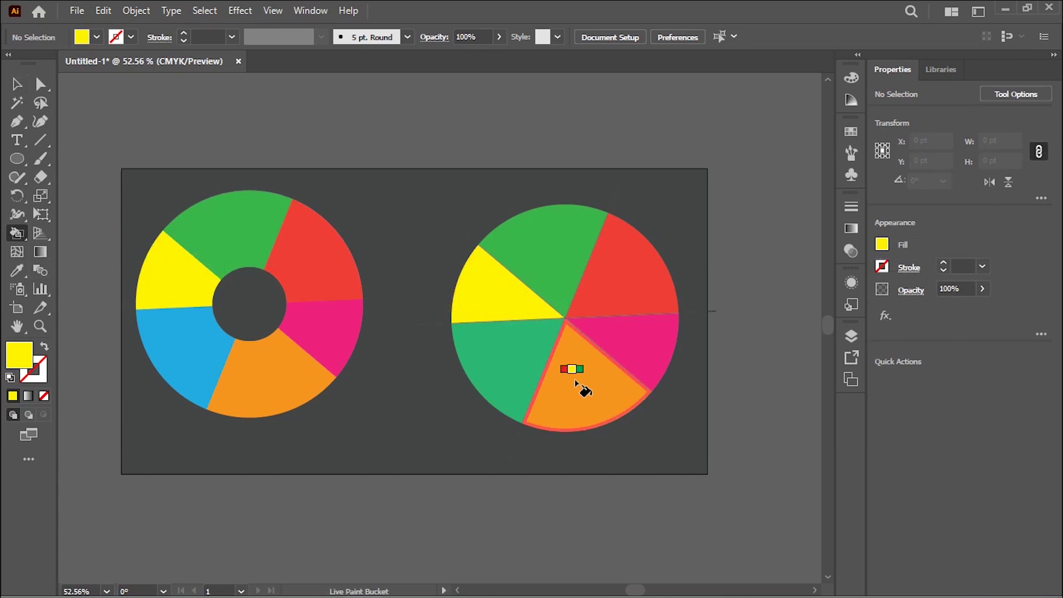
drag(20, 236, 88, 271)
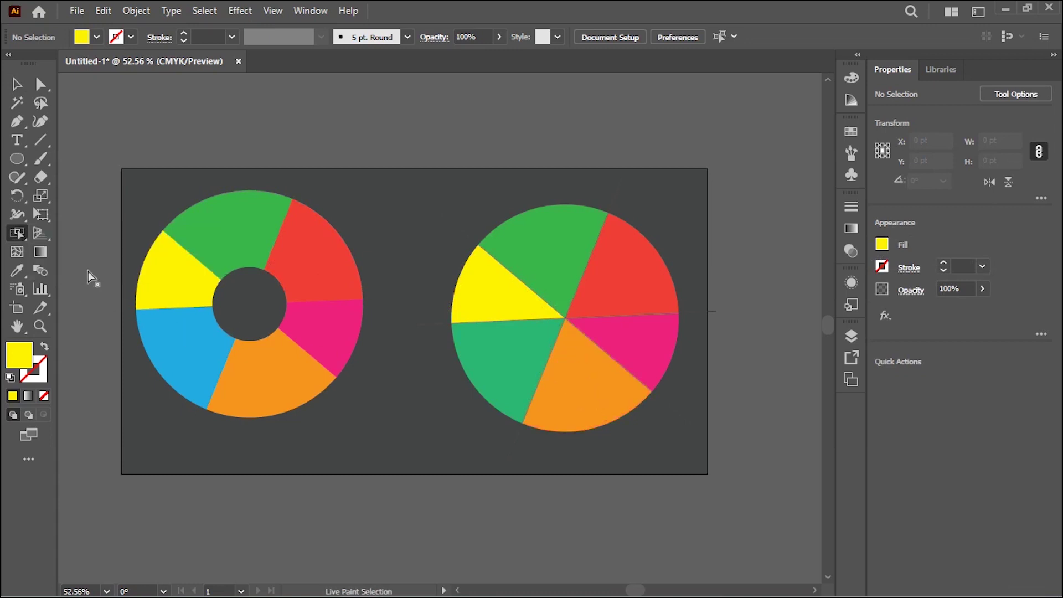
click(583, 371)
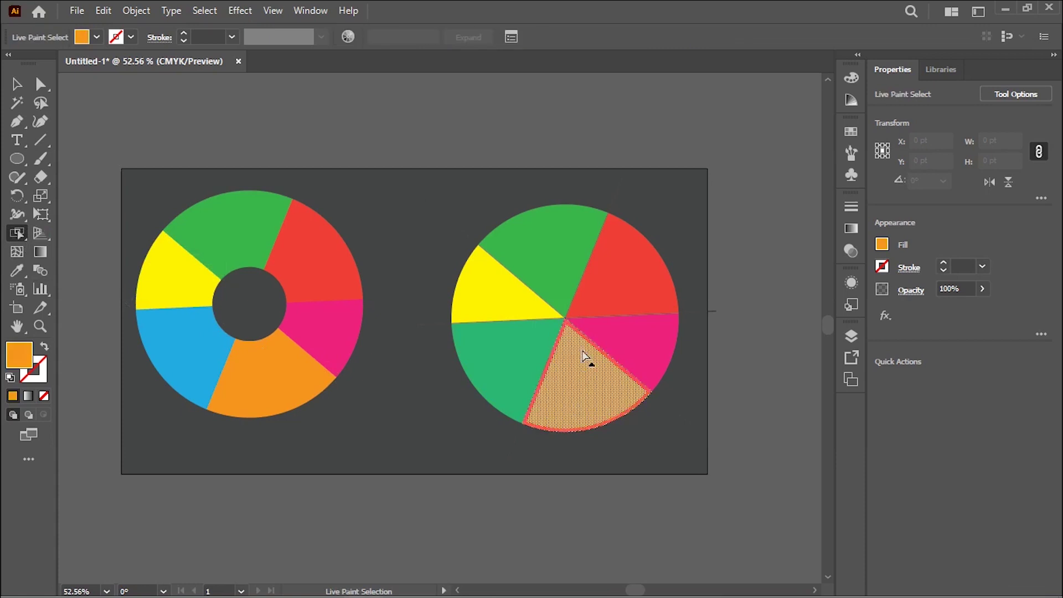
click(622, 343)
click(606, 277)
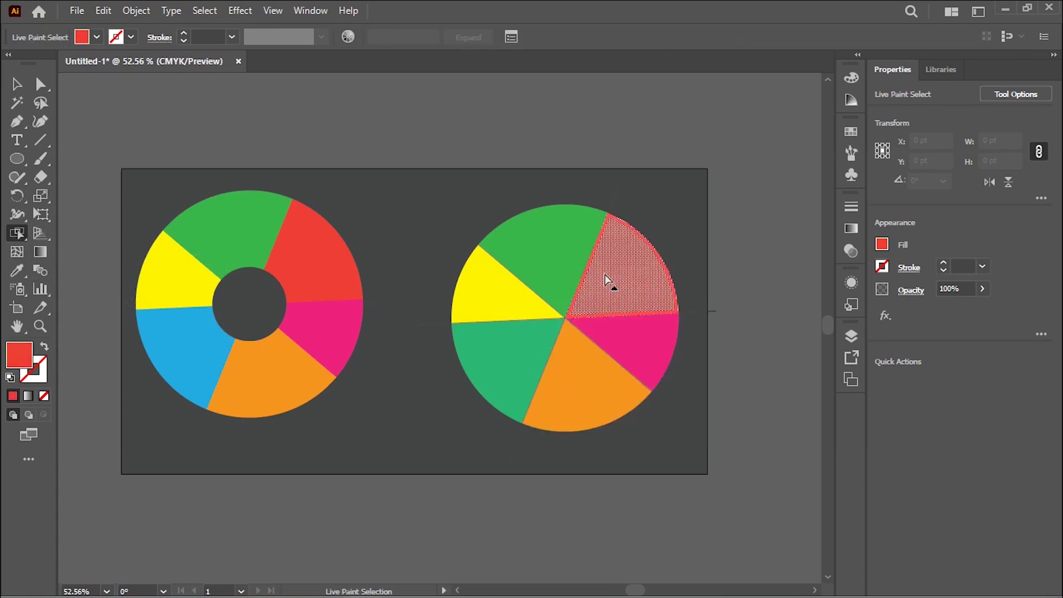
click(550, 247)
click(506, 289)
click(531, 375)
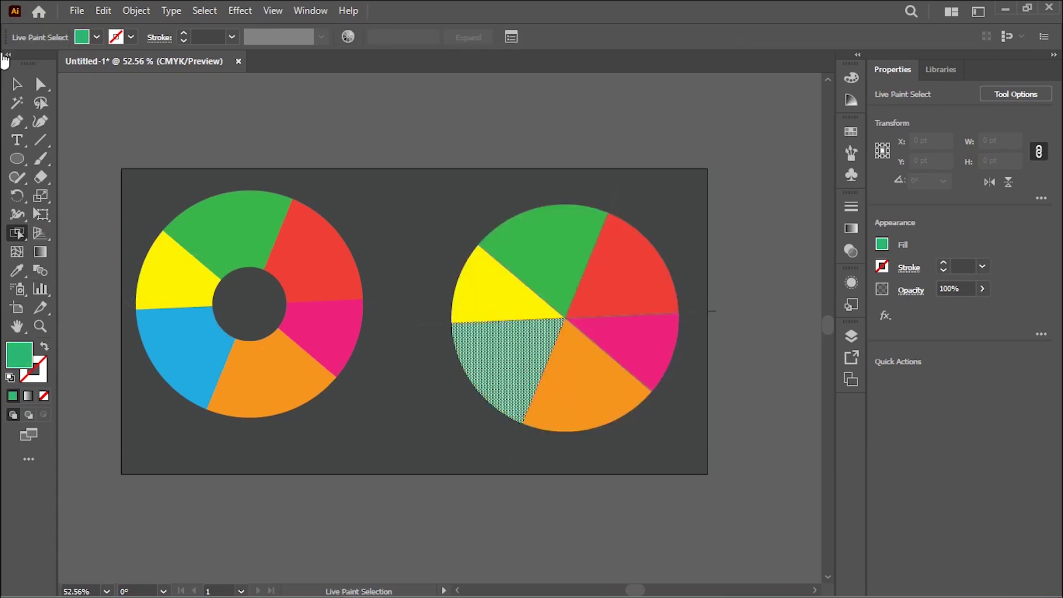
click(16, 85)
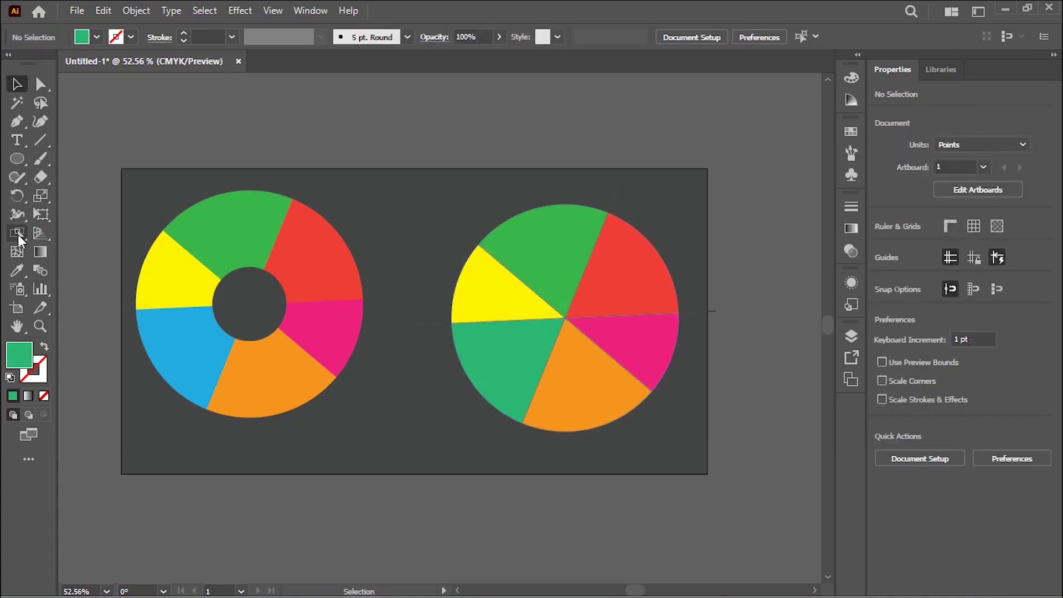
Delete the donut and the Live Paint pie, leaving the artboard empty.
click(297, 304)
key(Delete)
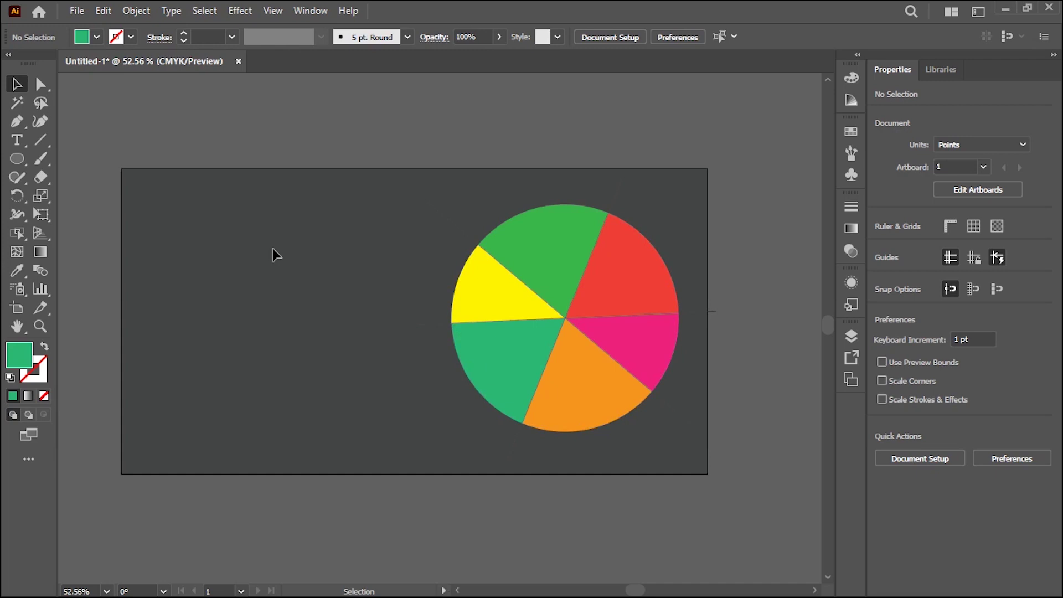
key(ctrl+z)
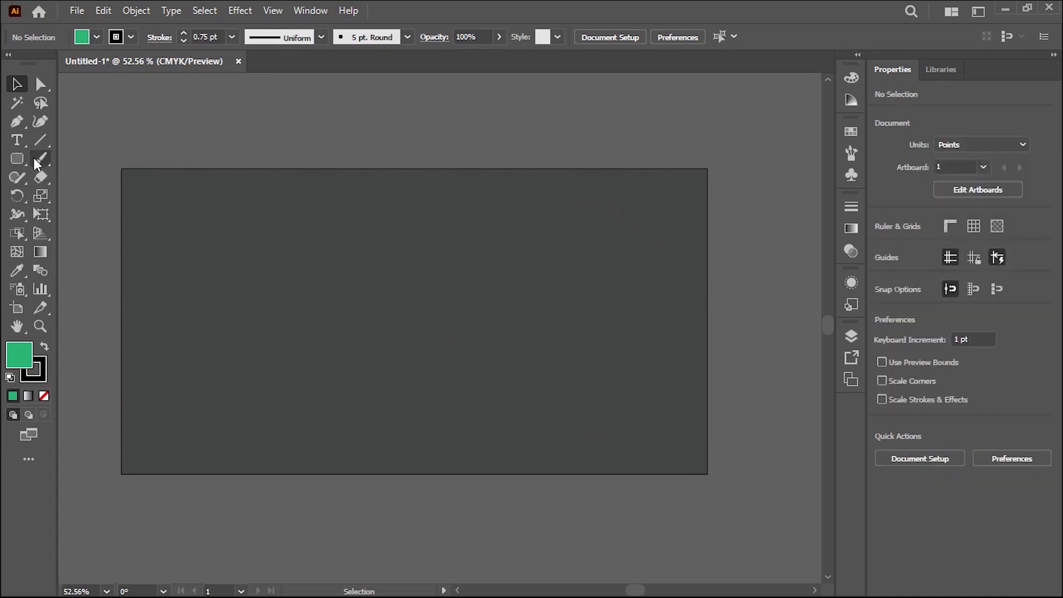
click(17, 160)
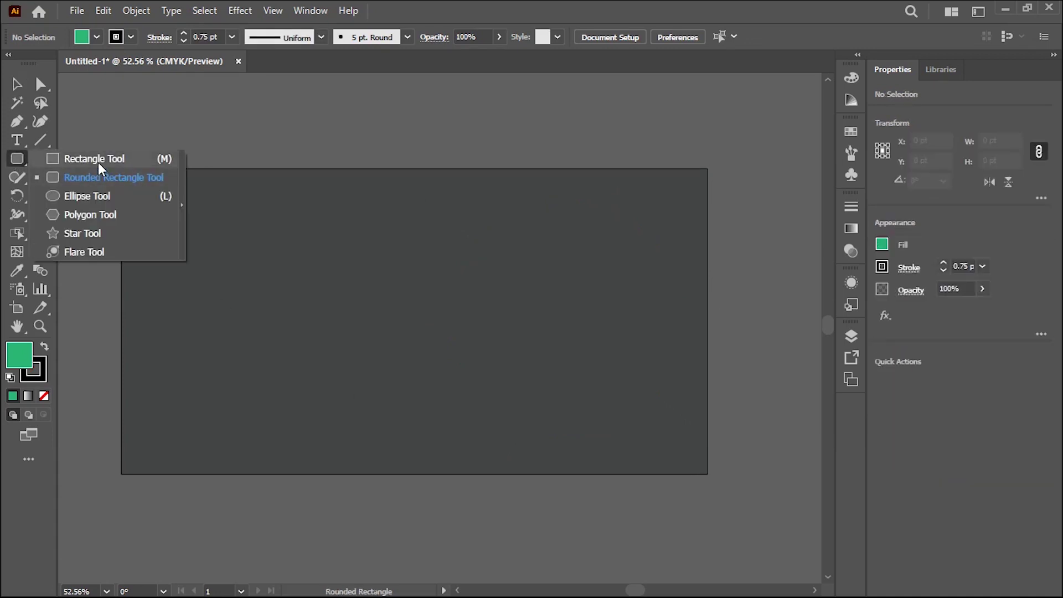
Draw a green rectangle and create a three-sided polygon triangle beside it.
click(97, 161)
drag(215, 256, 385, 410)
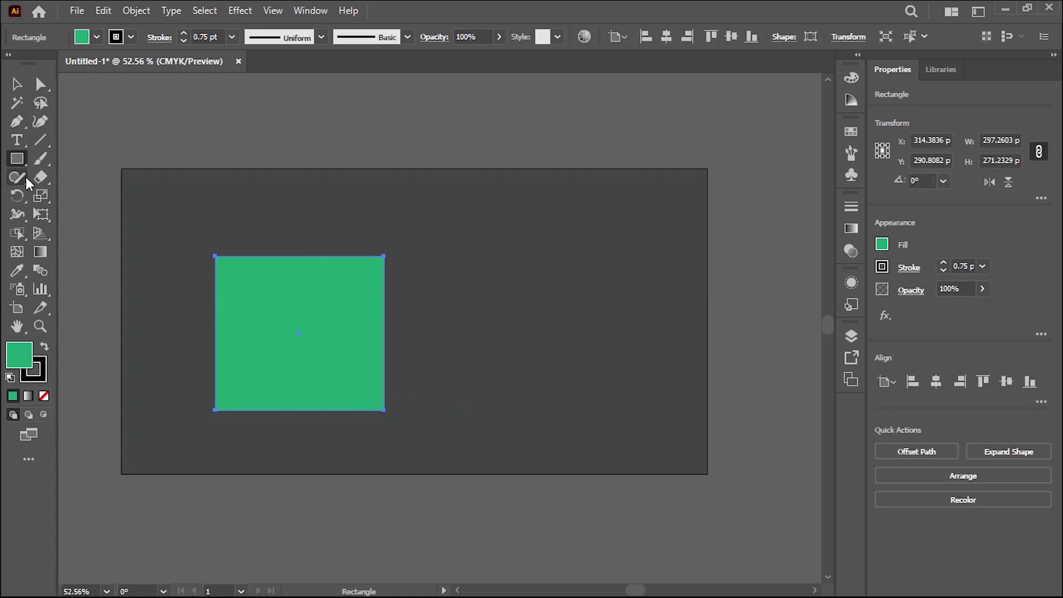
click(16, 85)
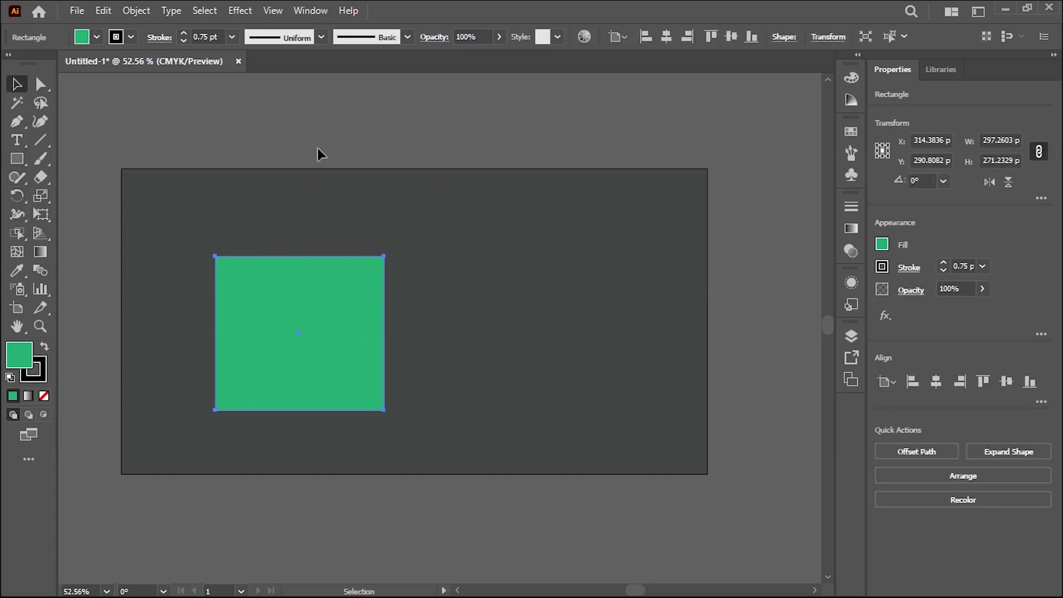
click(18, 160)
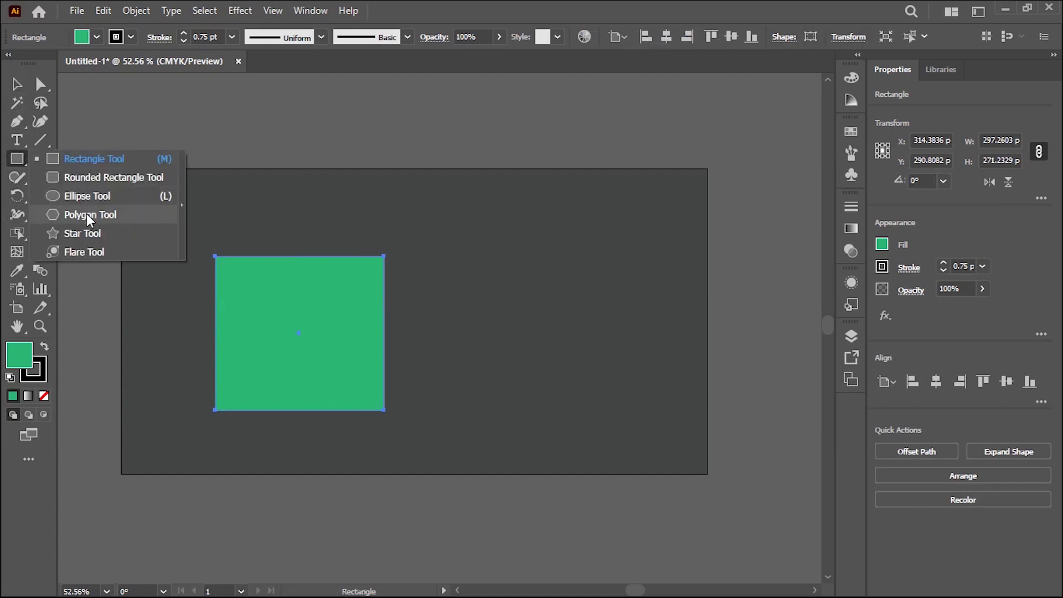
click(88, 216)
click(375, 220)
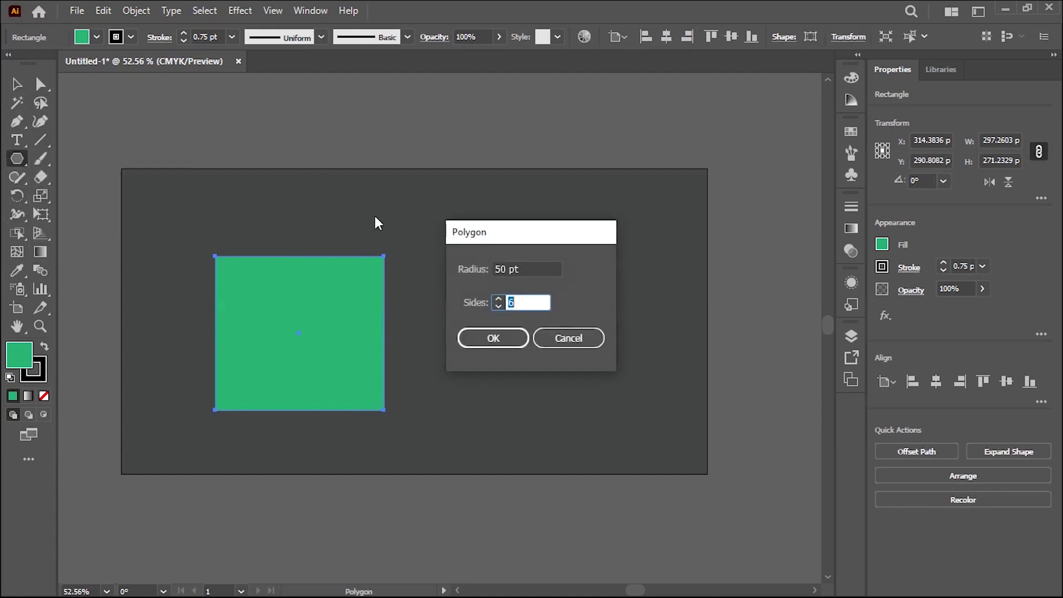
click(498, 306)
click(493, 338)
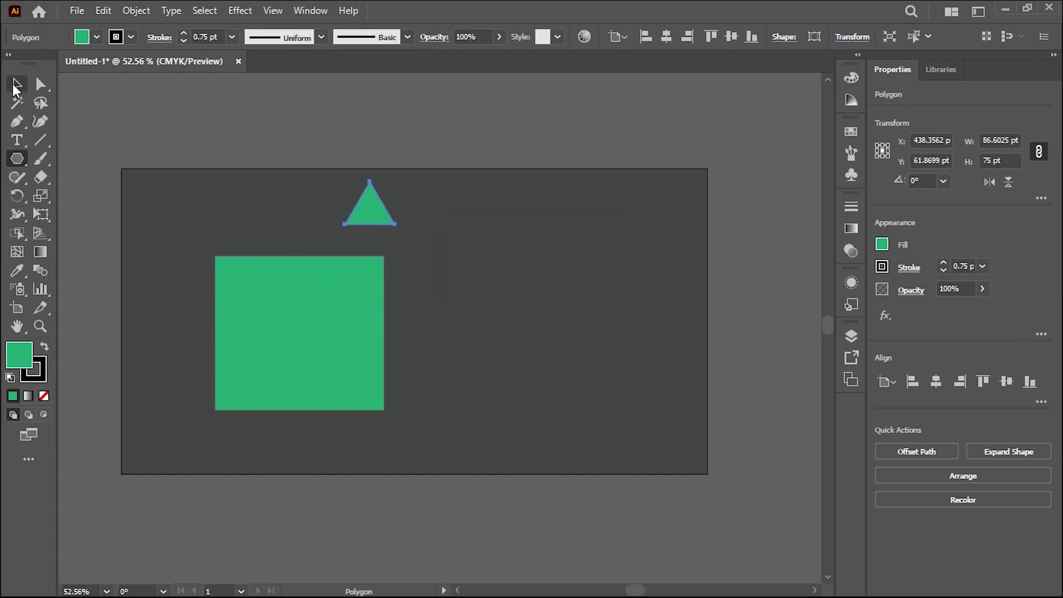
Enlarge the triangle with Free Transform and place it just above the square.
click(16, 86)
drag(380, 220, 320, 225)
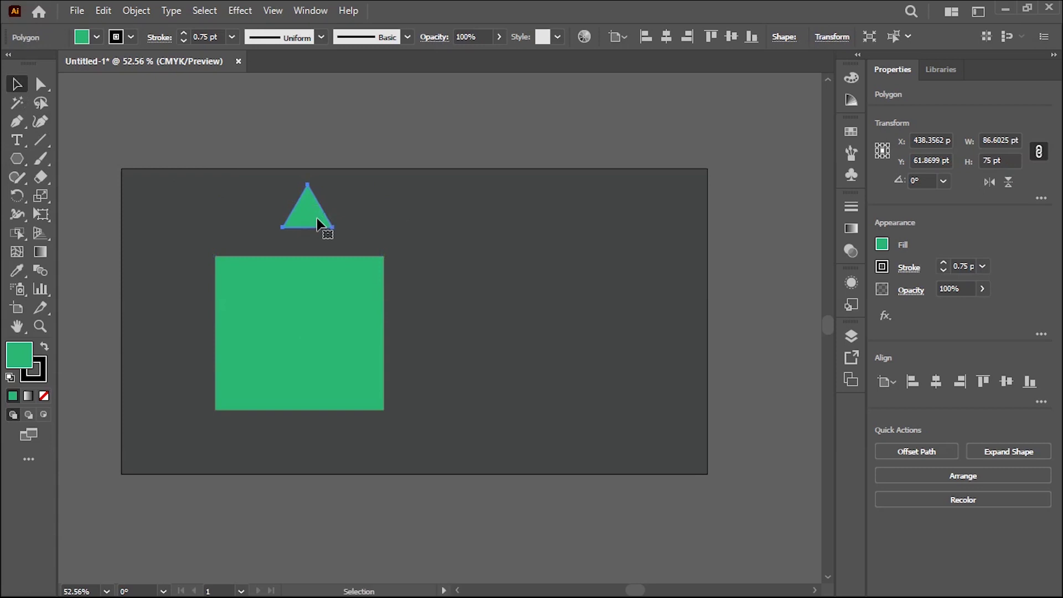
click(40, 215)
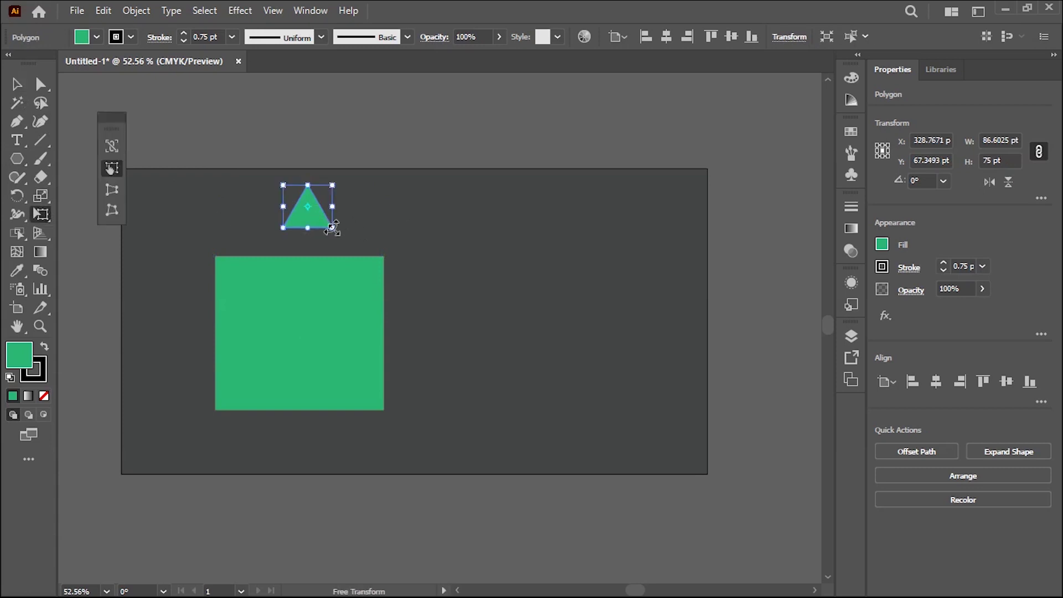
drag(332, 229, 474, 349)
mouse_move(431, 304)
mouse_down()
mouse_move(338, 240)
mouse_move(352, 232)
mouse_up()
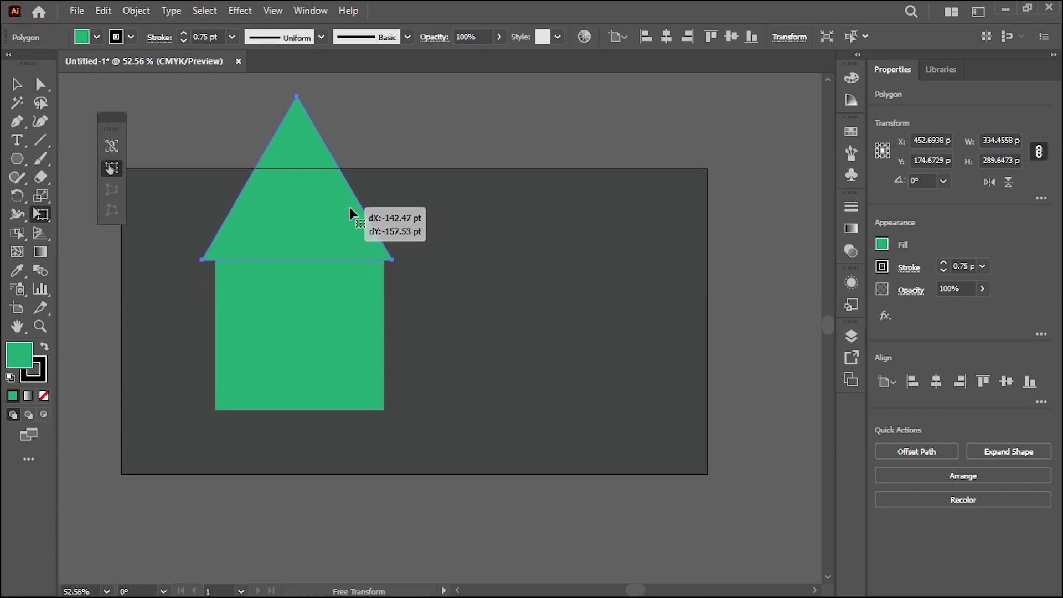
drag(353, 233, 351, 220)
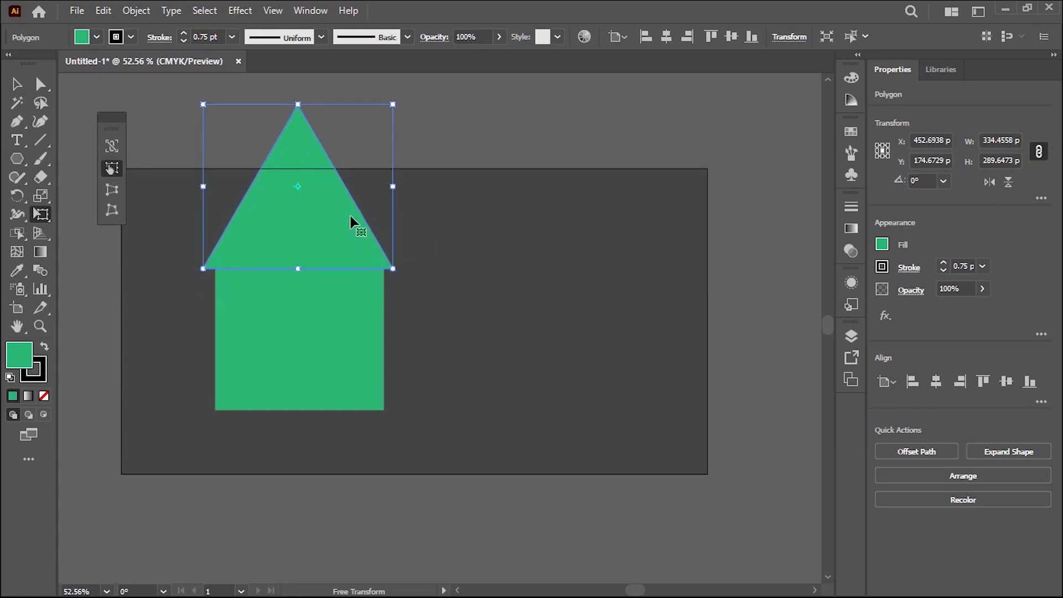
Lower the triangle's top anchor with two Shift+Down nudges.
click(41, 85)
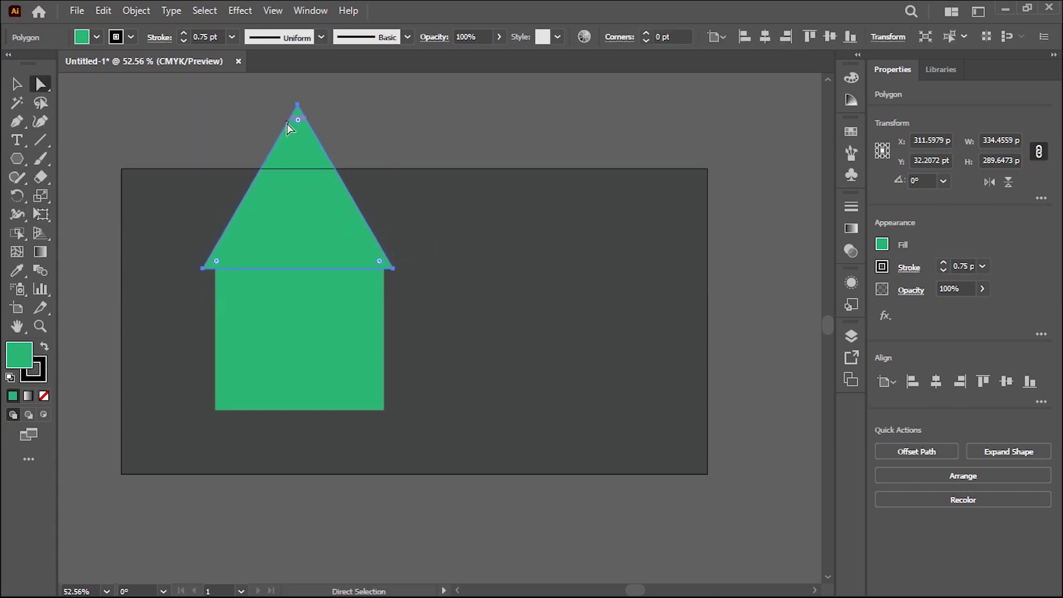
drag(274, 88, 323, 133)
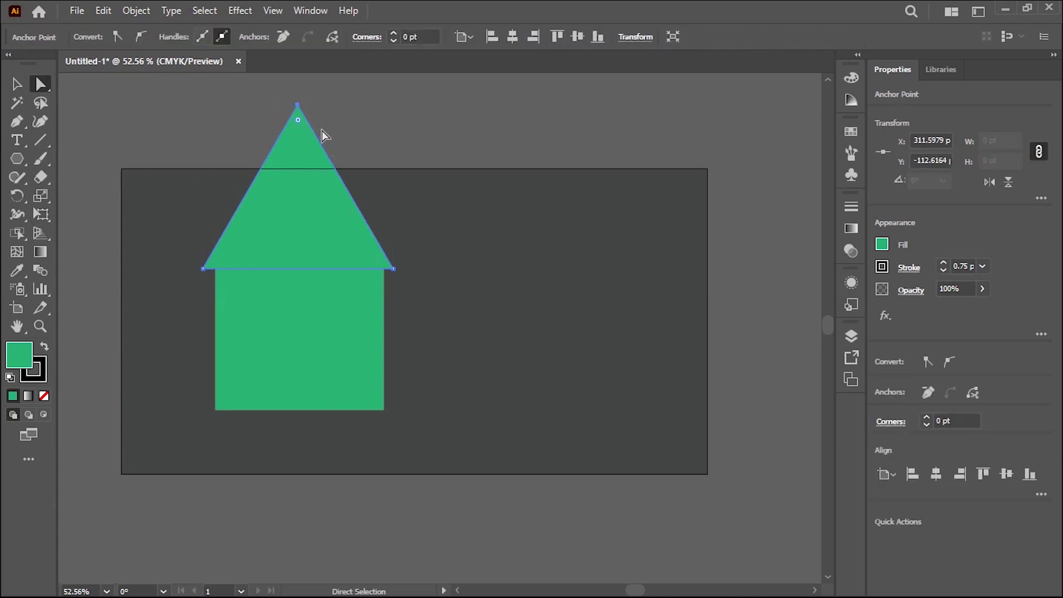
key(shift+Down)
key(shift+Down)
key(shift+Down)
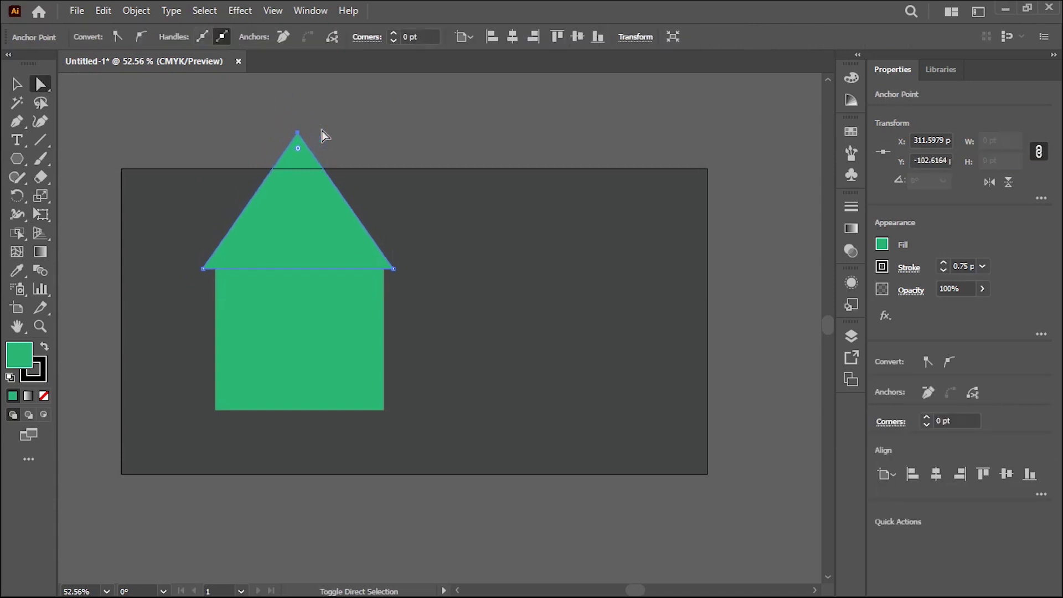
key(shift+Down)
key(shift+Down)
key(shift+Down)
key(shift+Down)
key(shift+Down)
key(shift+Down)
key(shift+Down)
key(shift+Down)
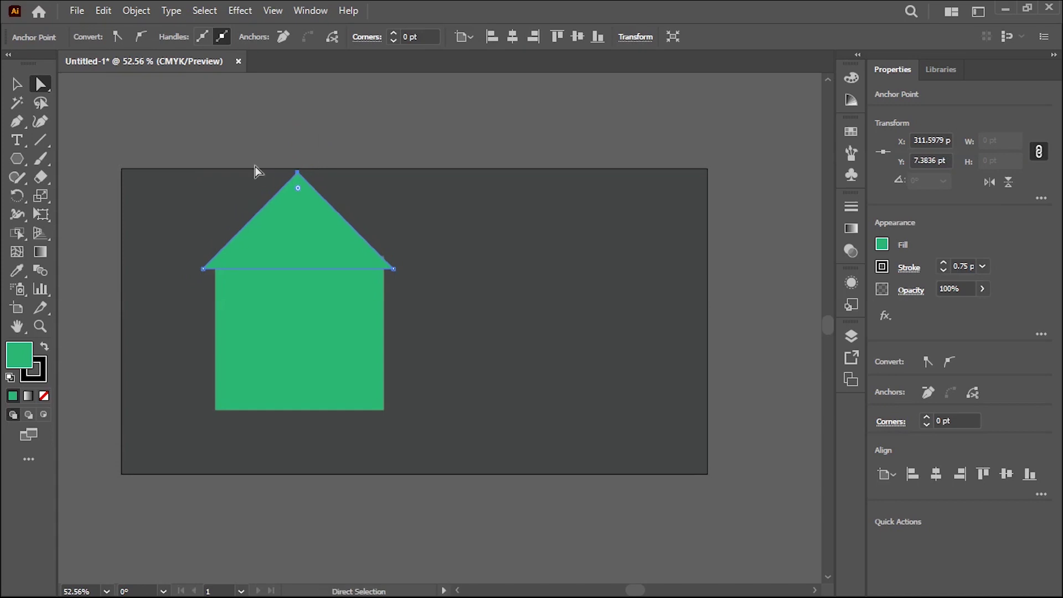
click(15, 87)
Give the roof a dark blue fill and no stroke.
click(190, 207)
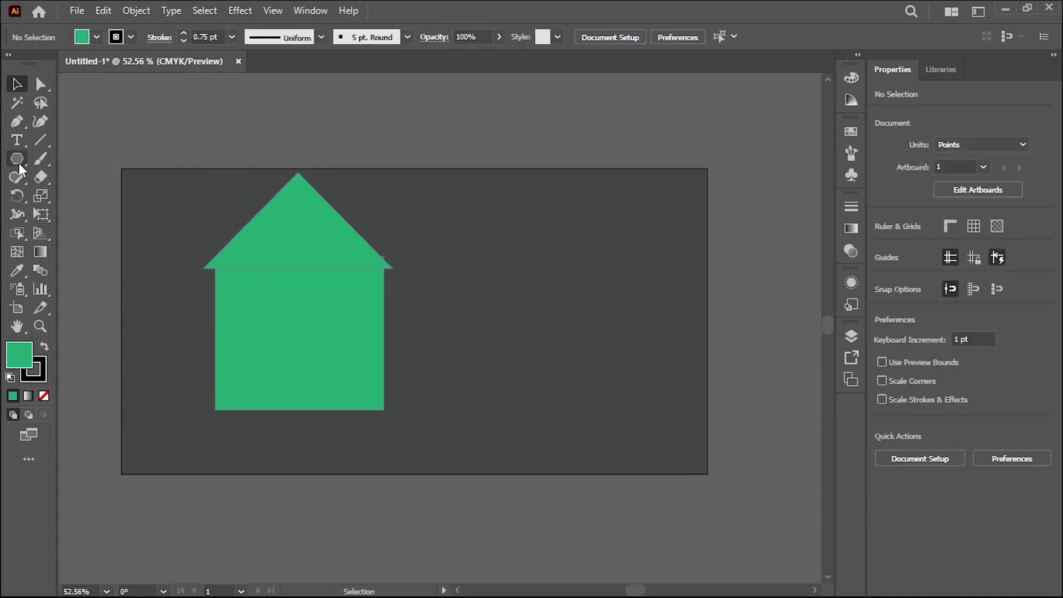
click(307, 198)
click(96, 38)
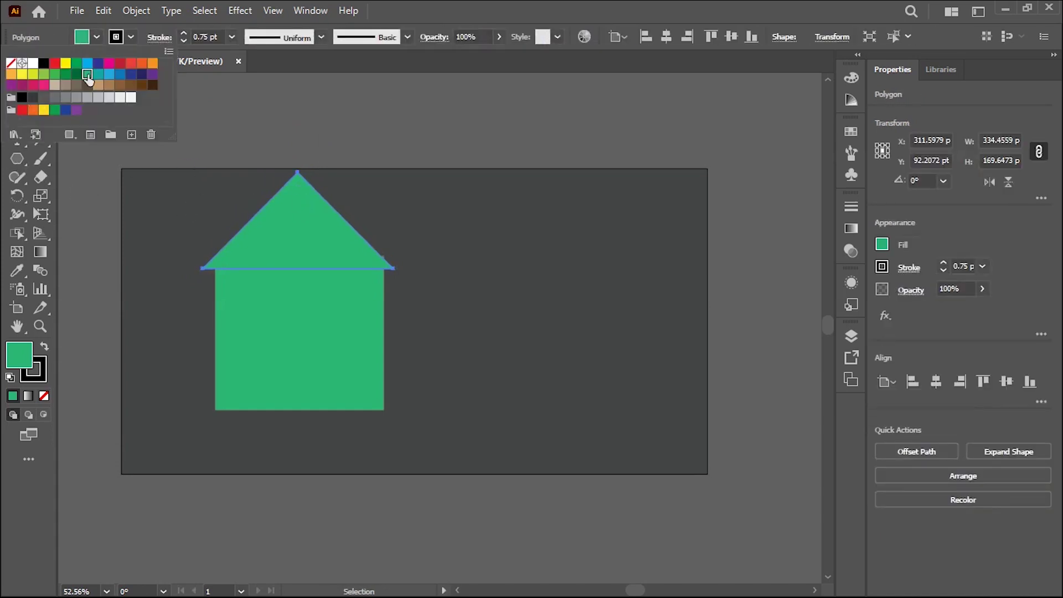
click(128, 54)
click(99, 63)
click(128, 38)
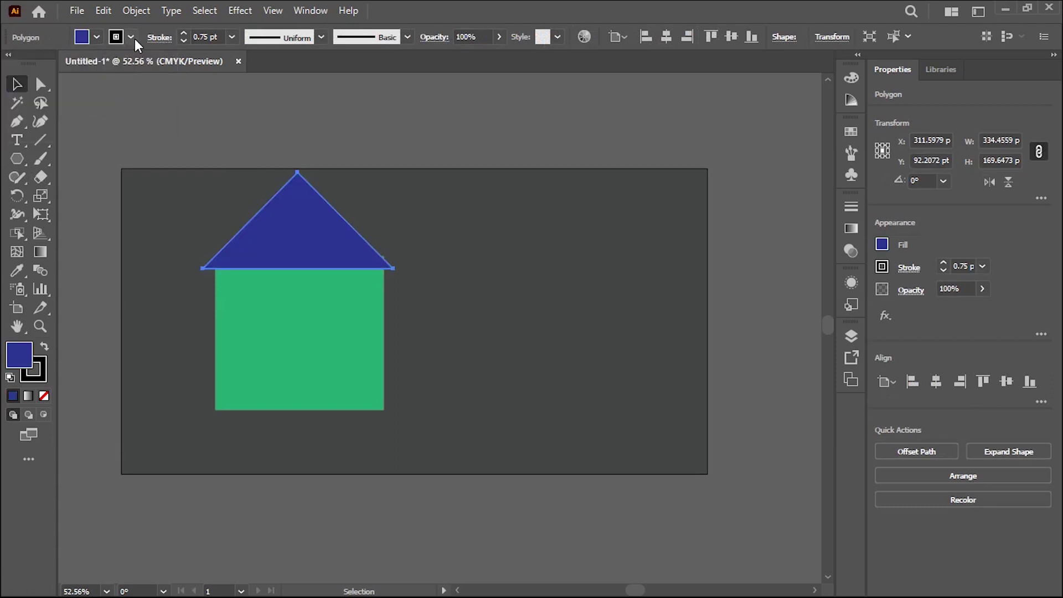
click(131, 37)
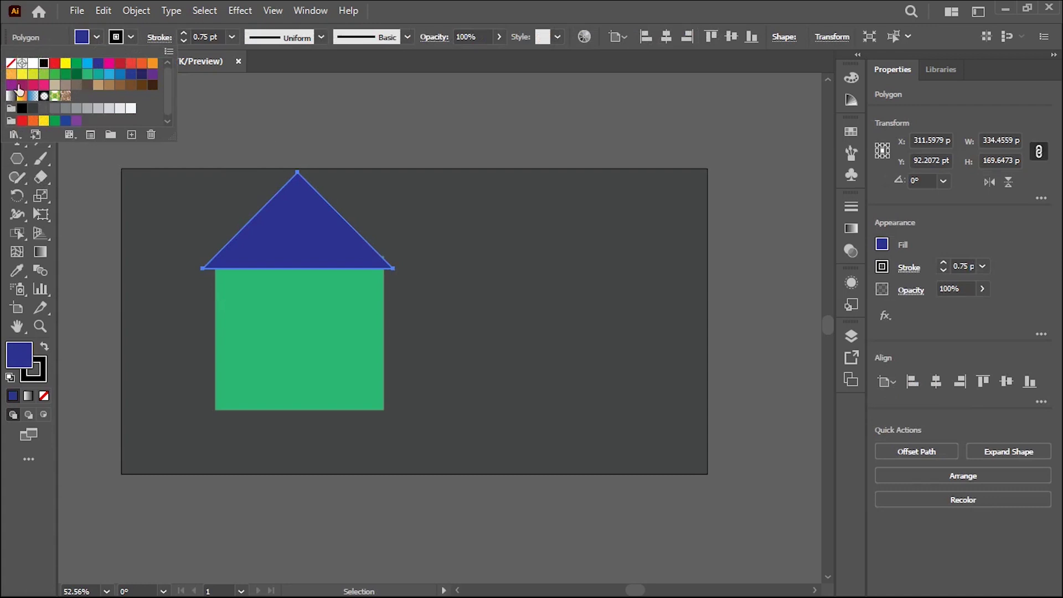
click(11, 63)
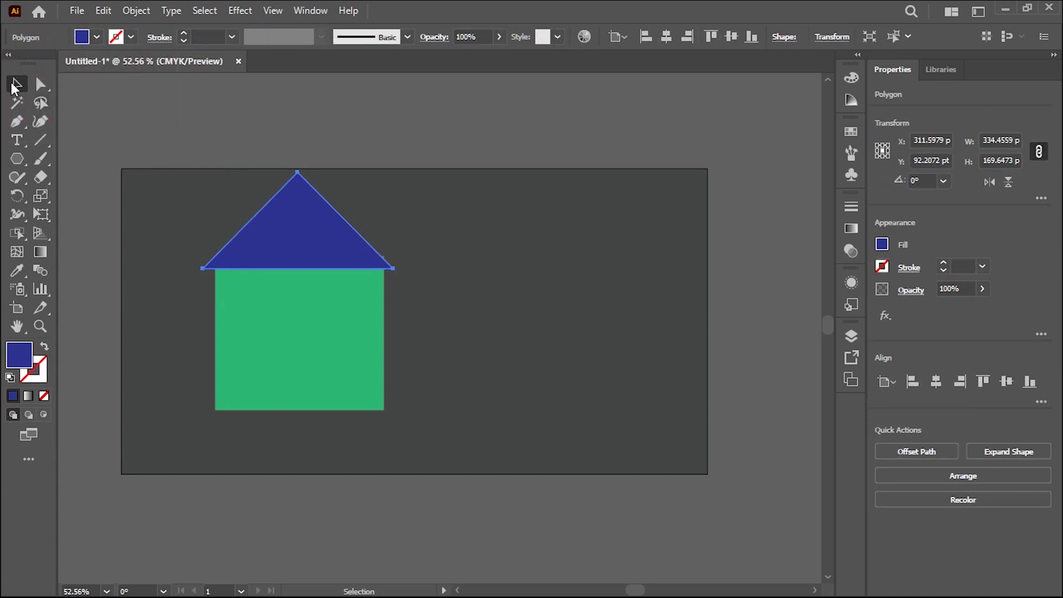
Draw a tall door rectangle overlapping the bottom edge of the green wall.
click(87, 212)
drag(25, 158, 77, 160)
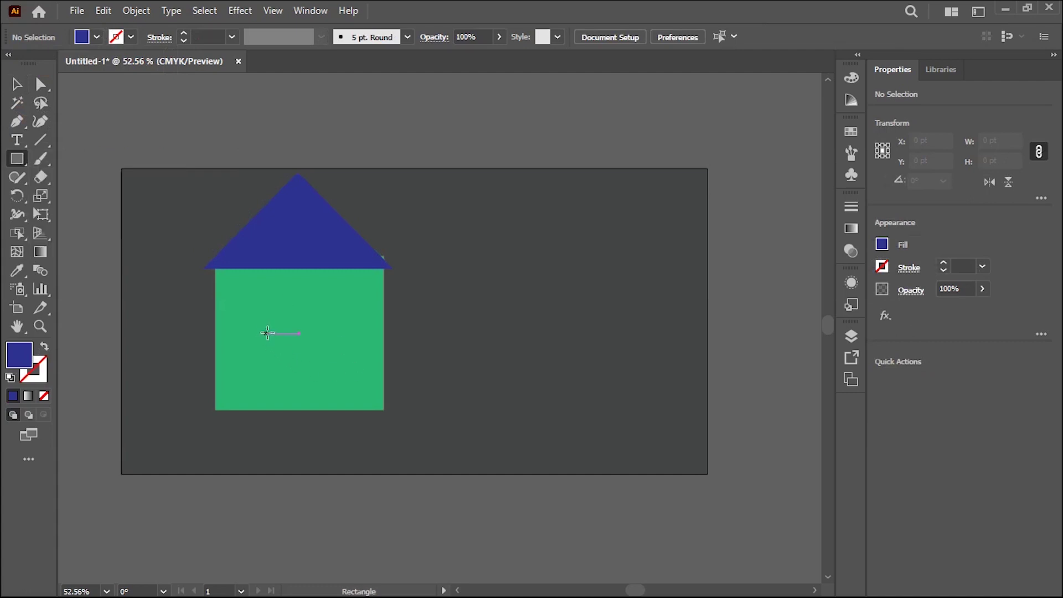
drag(273, 321, 335, 431)
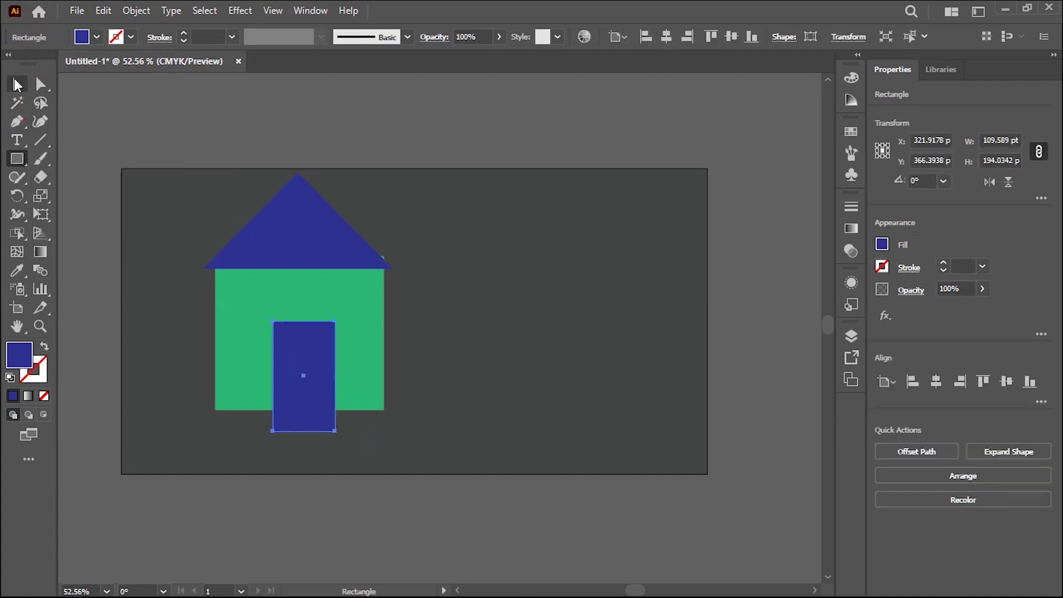
click(17, 85)
Centre the roof, wall and door horizontally on one another.
drag(467, 455, 476, 465)
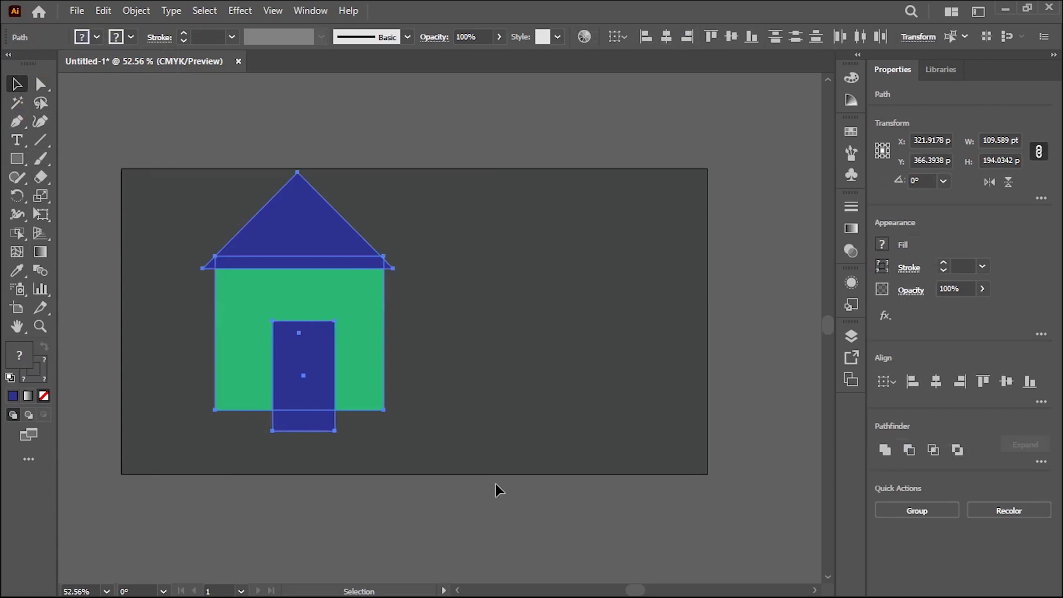
click(666, 36)
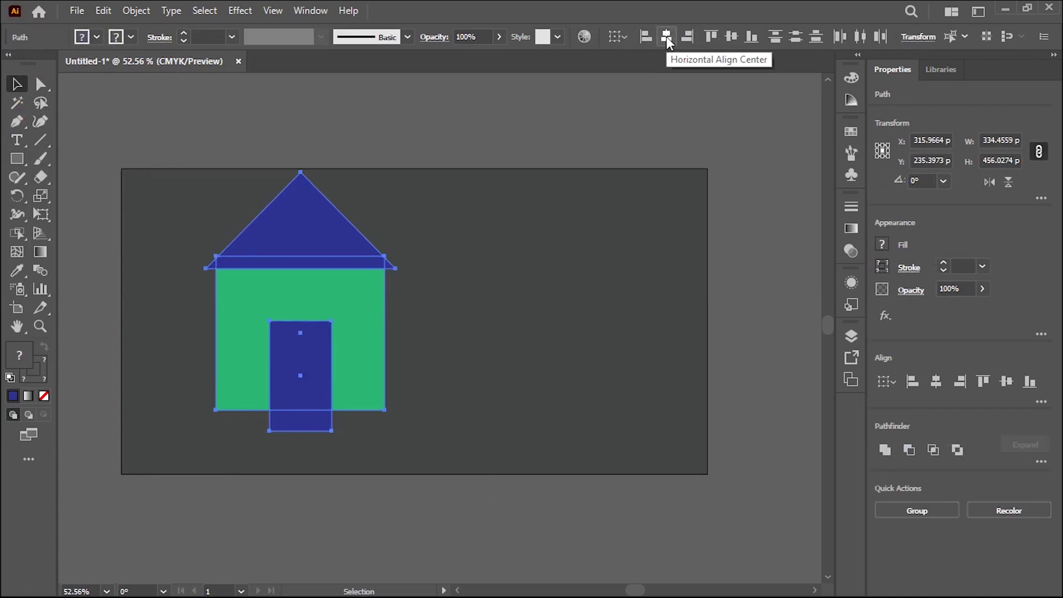
click(487, 375)
Place a duplicate of the house to the right of the original.
drag(453, 454, 454, 454)
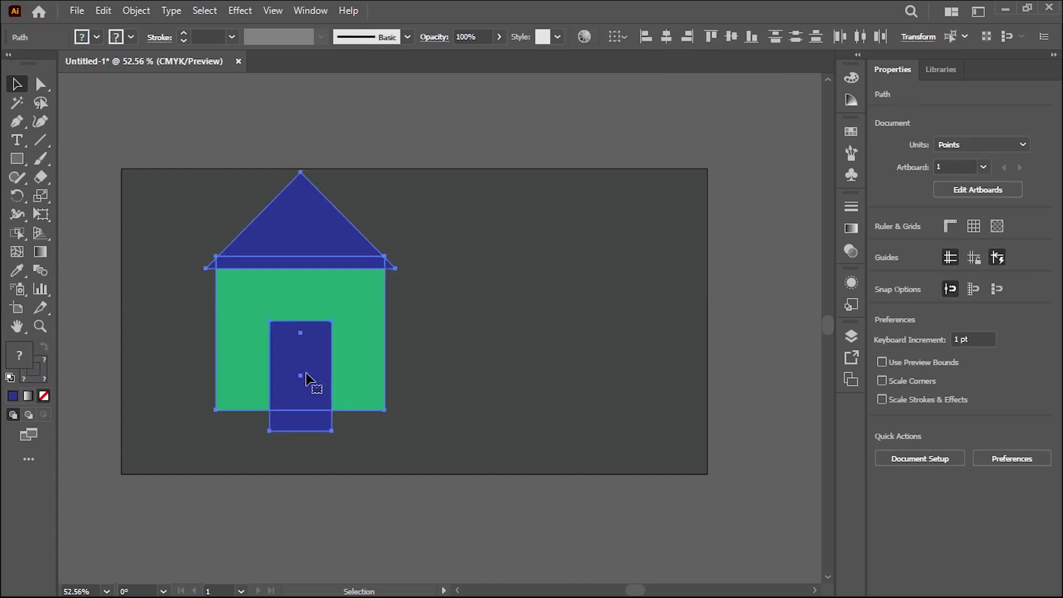
drag(306, 380, 603, 376)
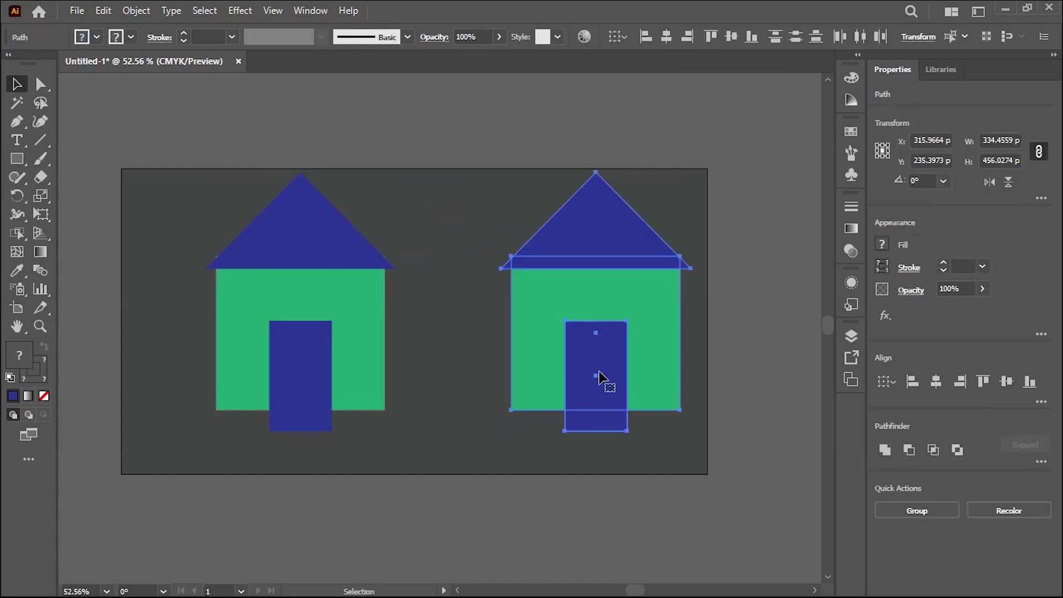
drag(431, 457, 438, 473)
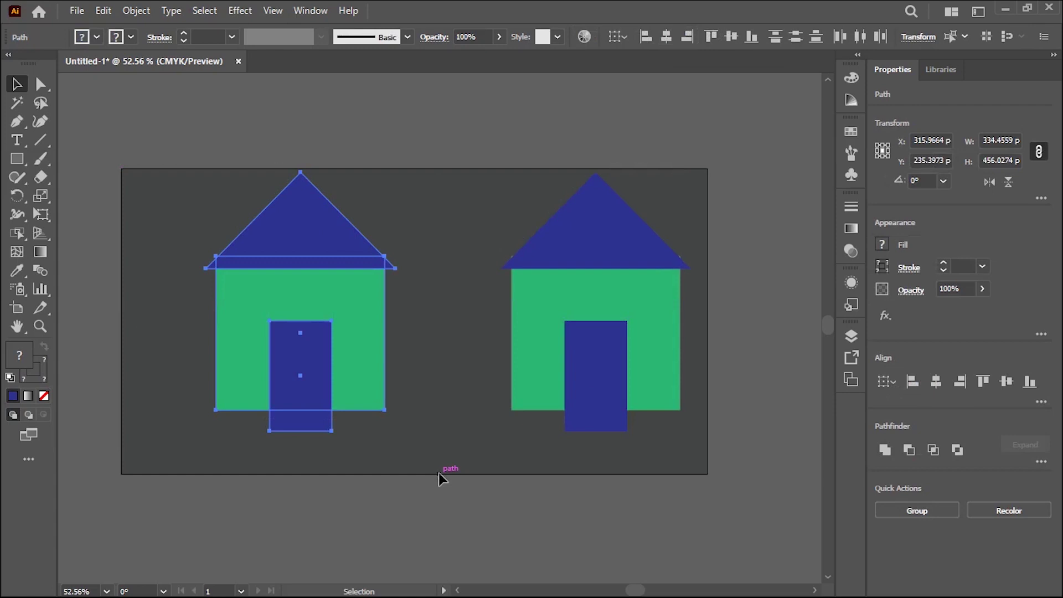
click(19, 233)
Merge the roof, wall and both eaves into one house shape, with the door cut out.
click(112, 233)
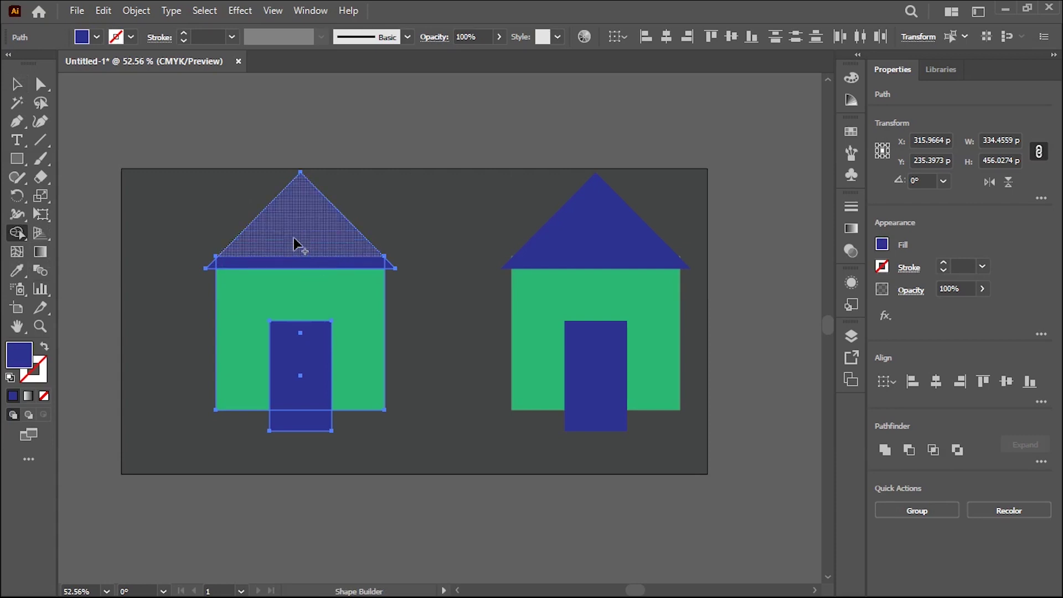
drag(291, 239, 316, 297)
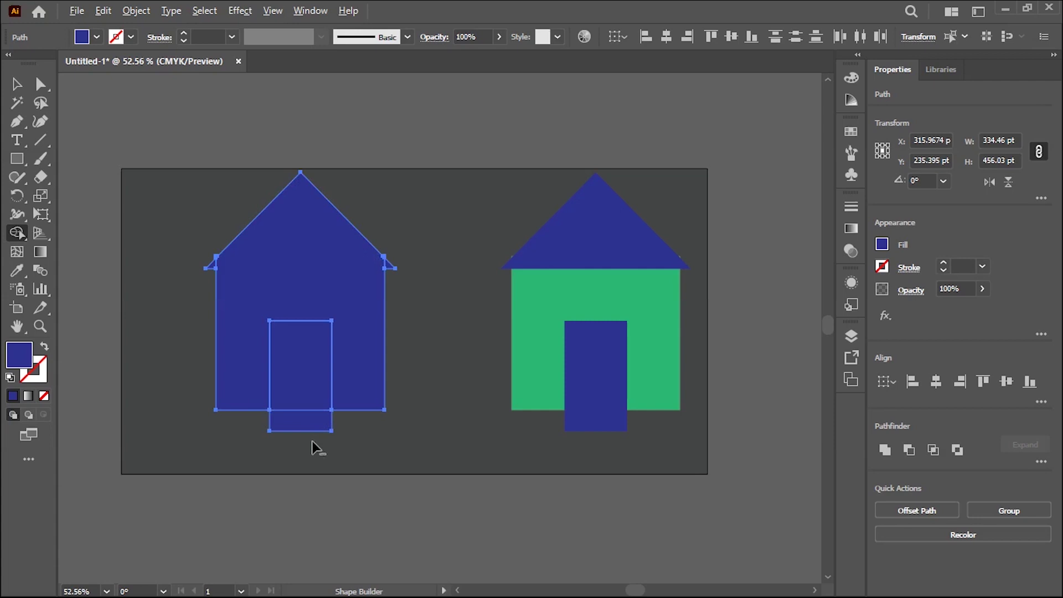
drag(307, 424, 304, 341)
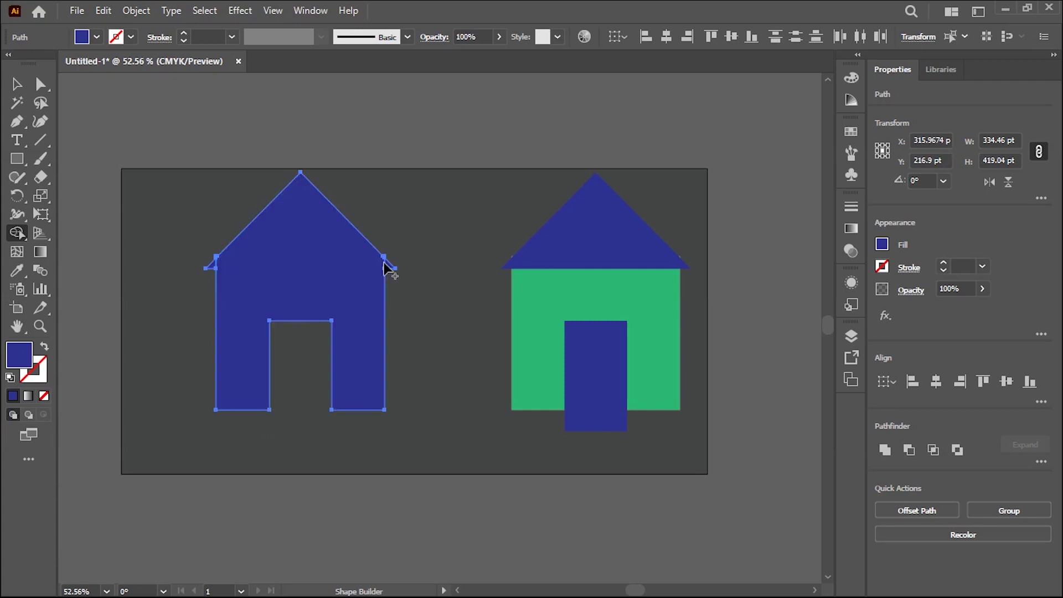
key(ctrl+equal)
key(ctrl+equal)
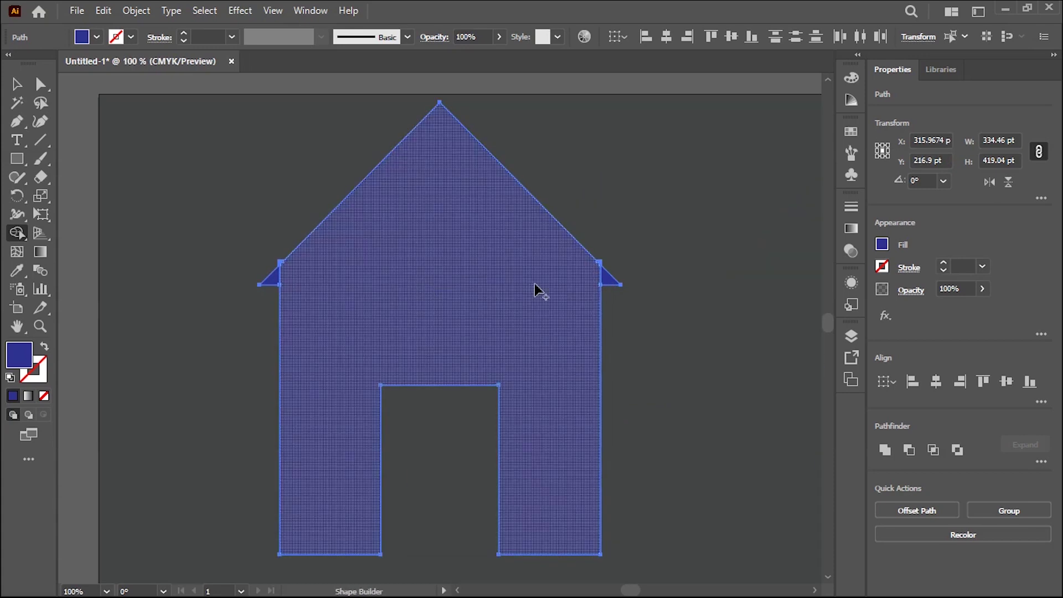
drag(589, 272, 609, 280)
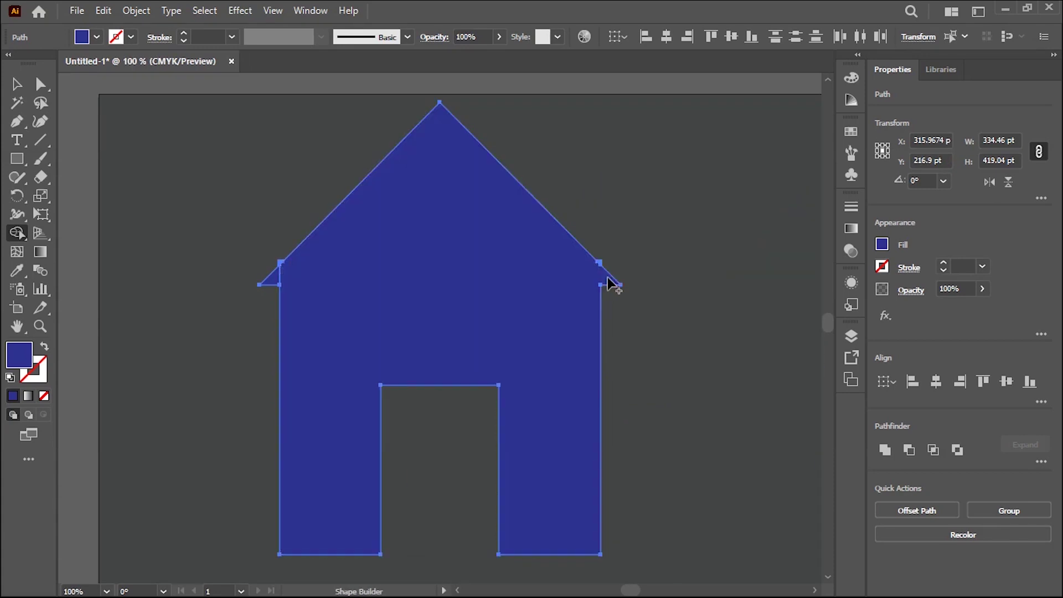
drag(288, 270, 356, 327)
Delete the two tiny leftover eave fragments and zoom out to see both houses.
click(17, 85)
click(199, 199)
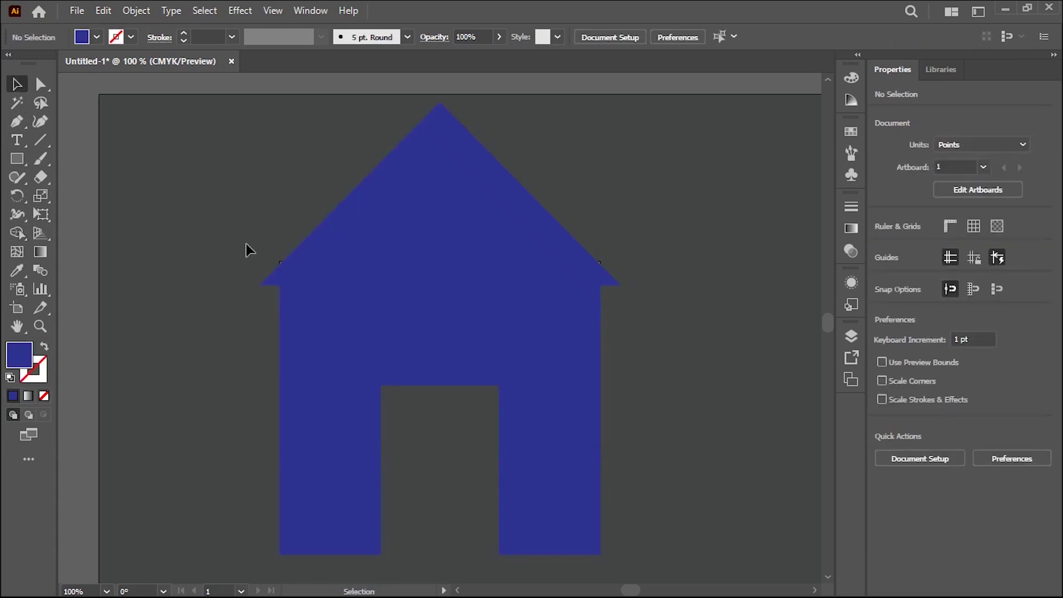
click(278, 261)
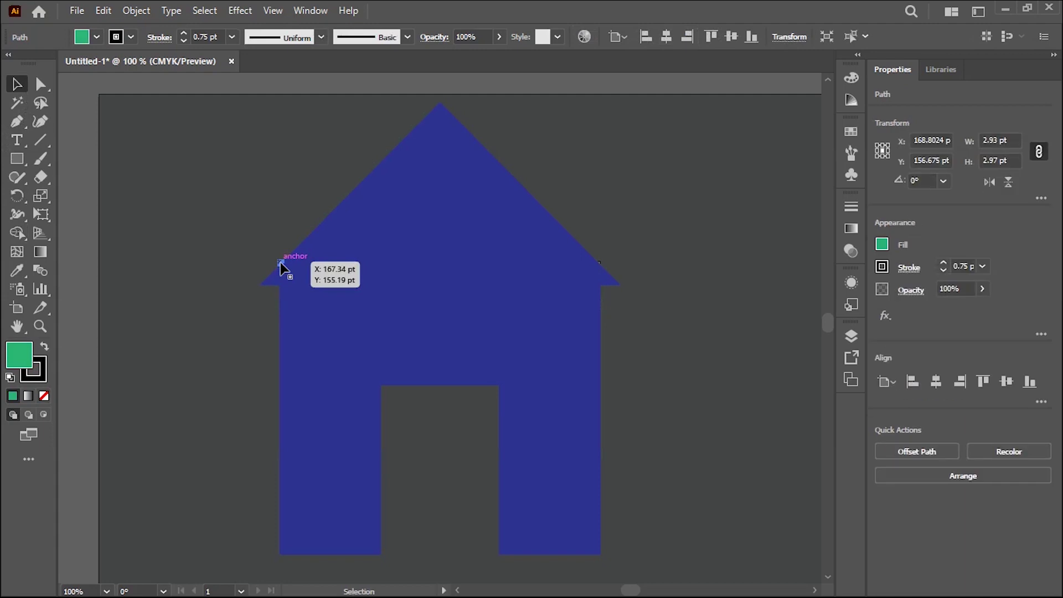
key(Delete)
click(602, 272)
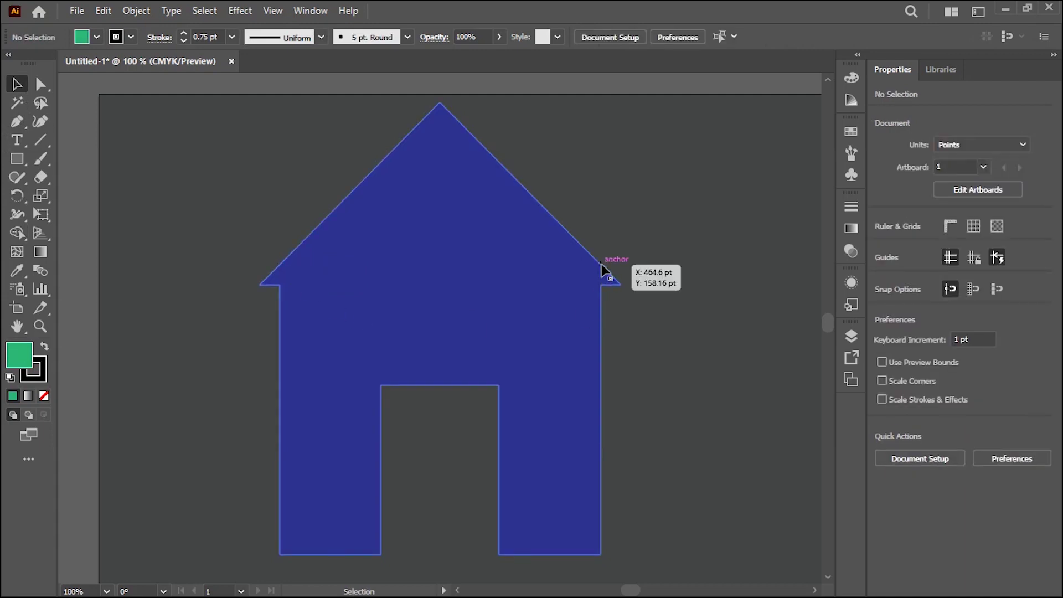
key(Delete)
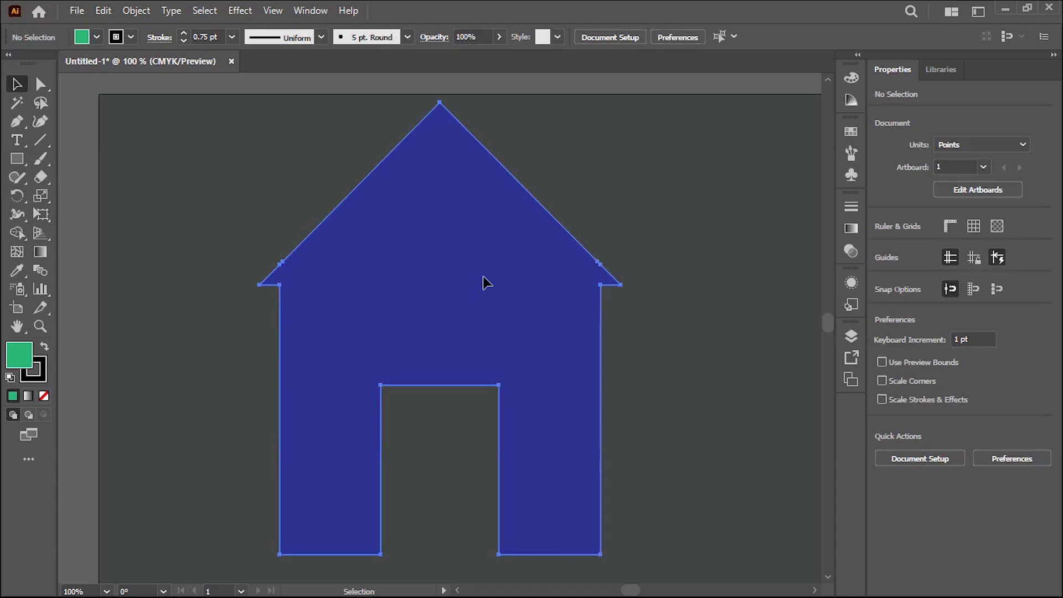
click(482, 277)
key(ctrl+minus)
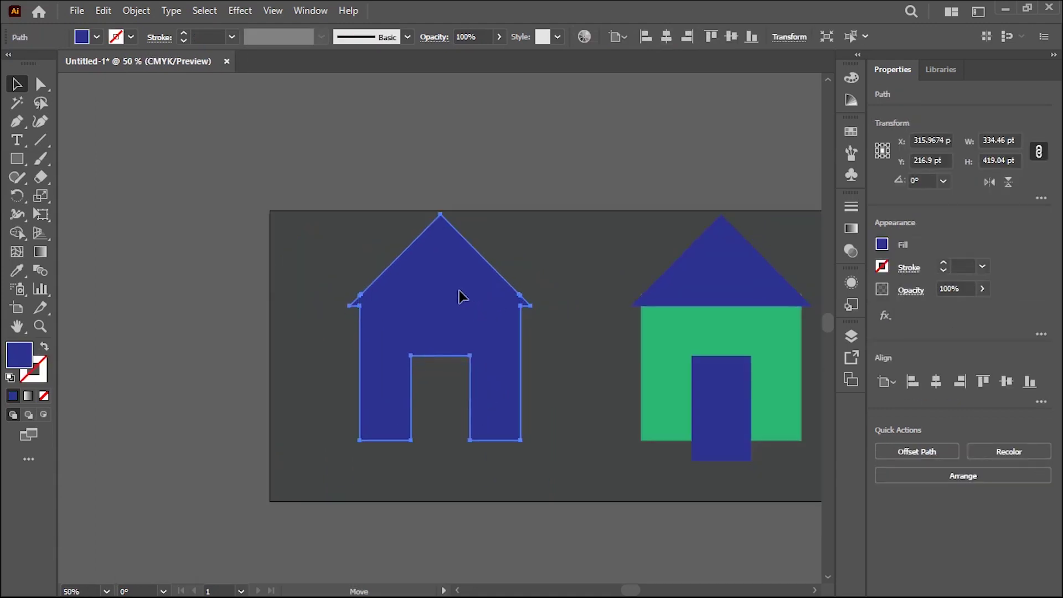
Nudge the blue house down-right and round all its corners to about 5.49 pt.
drag(460, 293, 468, 314)
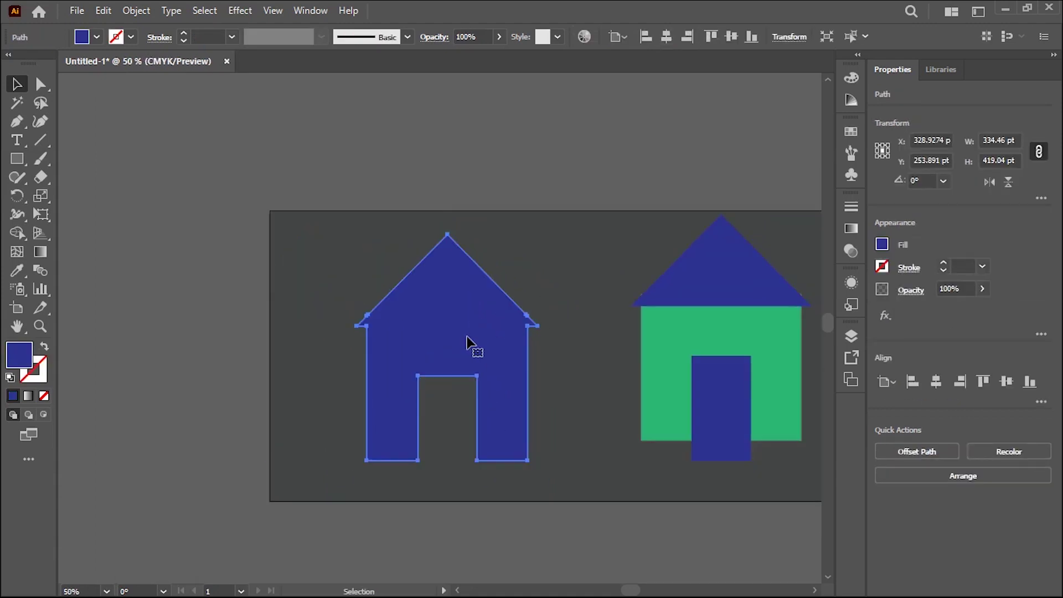
click(42, 85)
drag(467, 387, 464, 405)
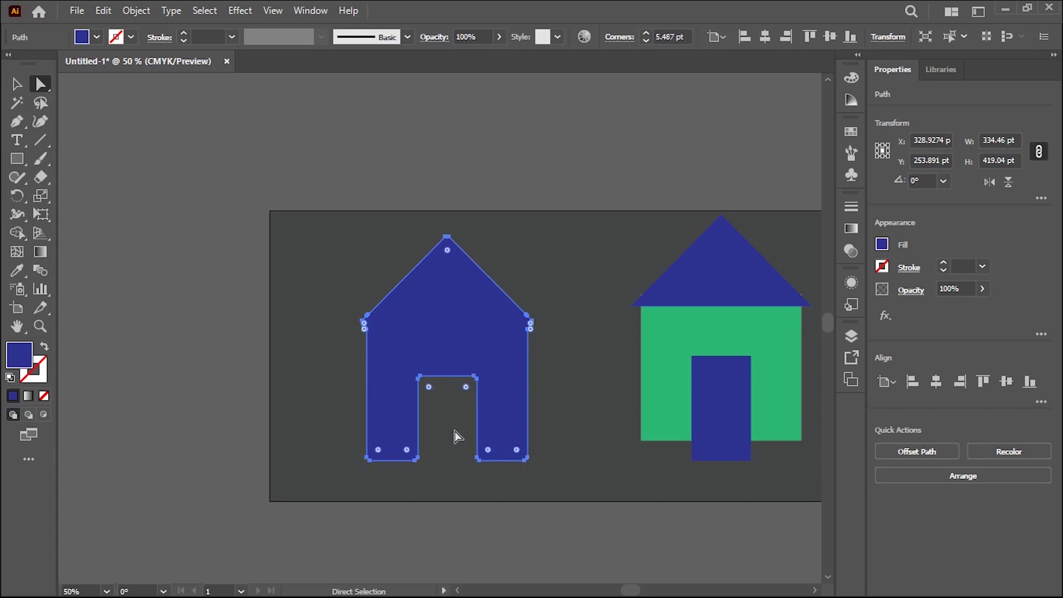
click(16, 84)
click(326, 313)
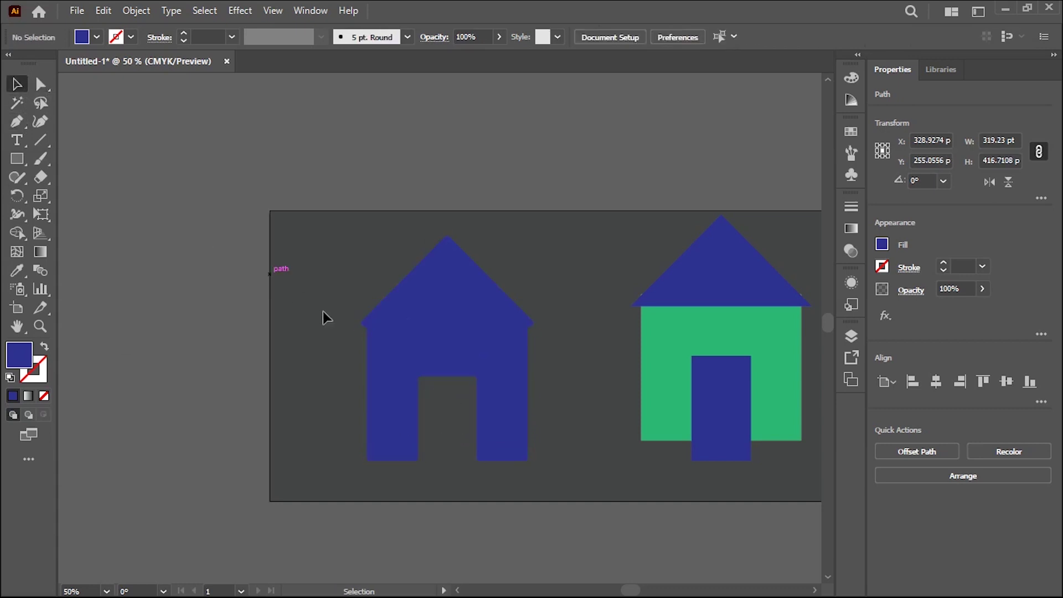
click(459, 336)
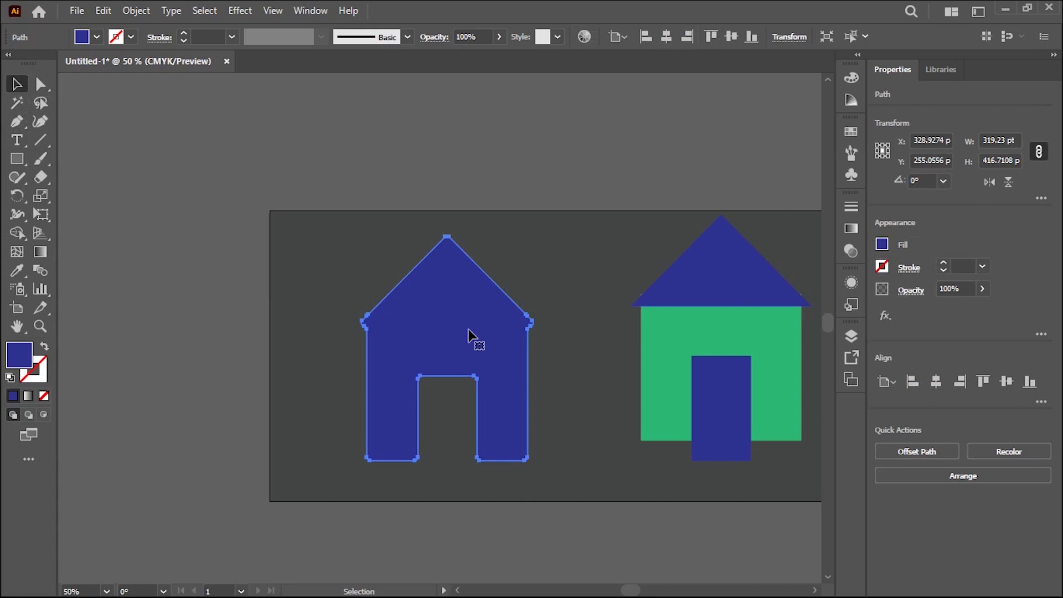
Copy the house to the left with no fill and an 8 pt white outline.
drag(468, 336, 260, 340)
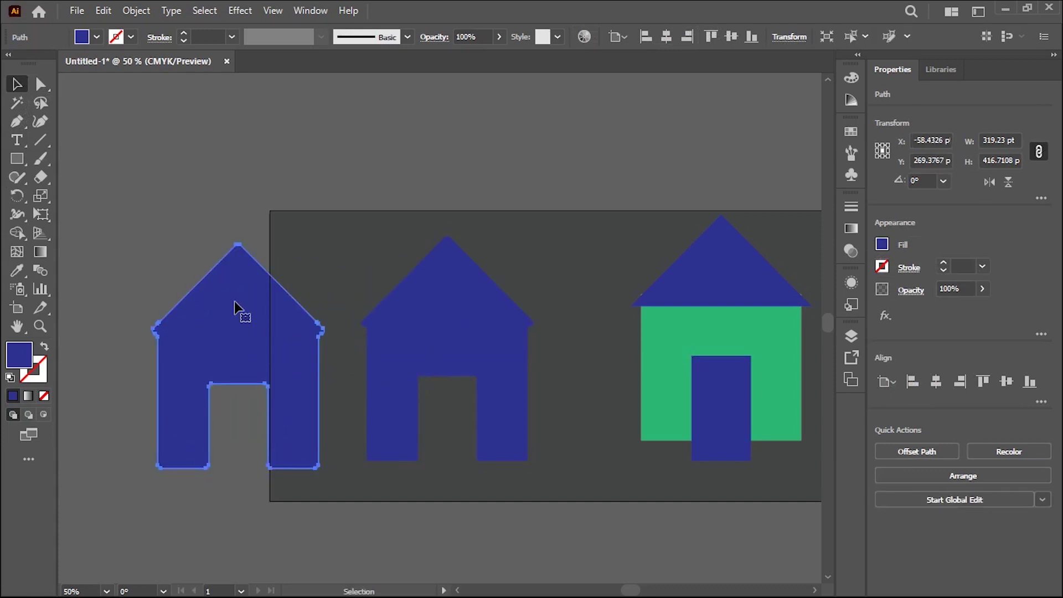
click(96, 37)
click(11, 63)
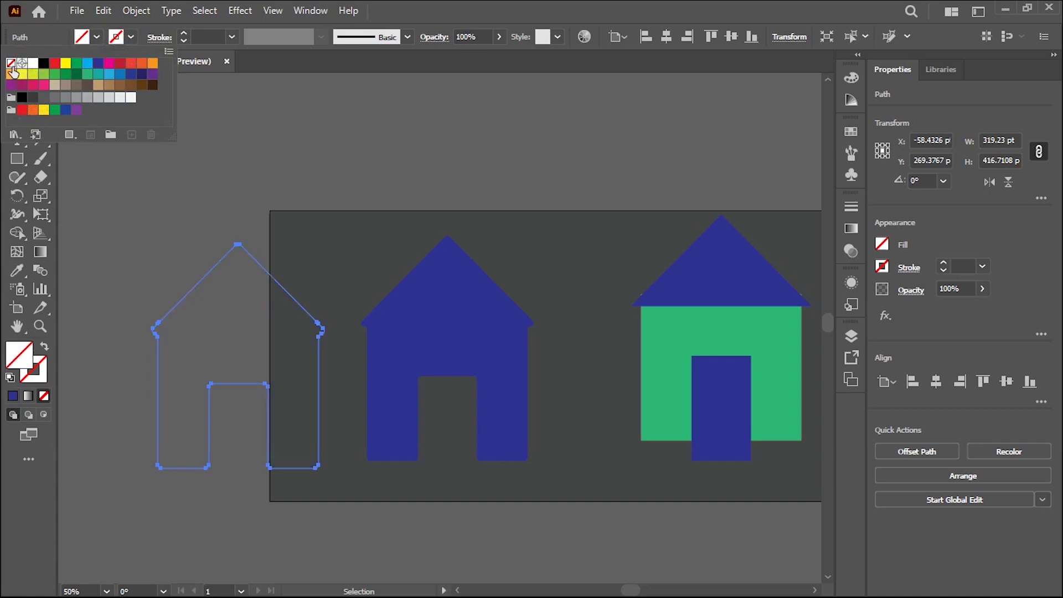
click(131, 36)
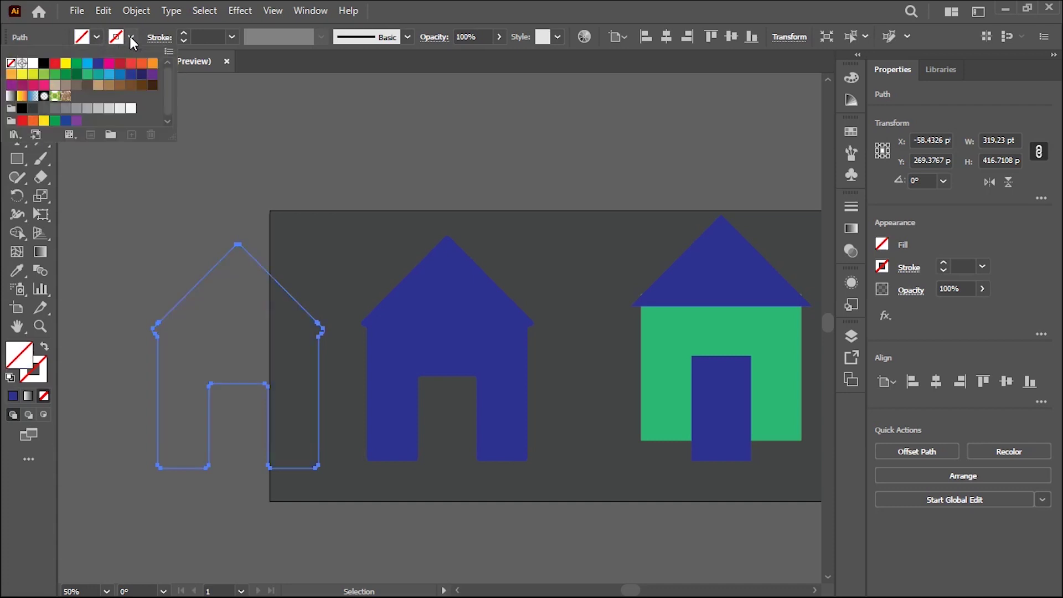
click(32, 64)
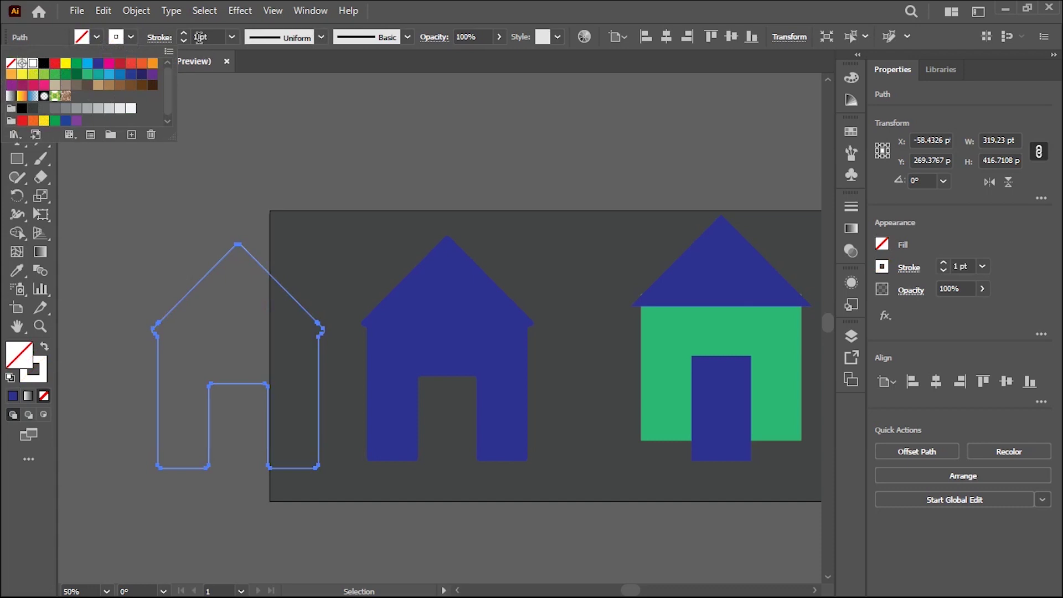
click(183, 33)
click(183, 33)
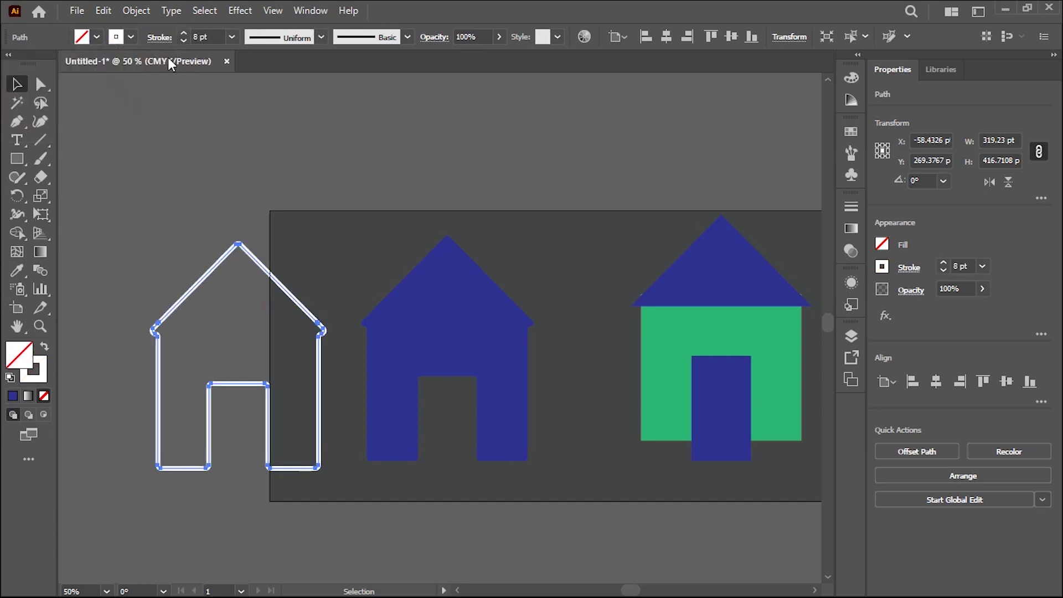
Fill the middle house white, then select and delete the two left houses.
click(463, 300)
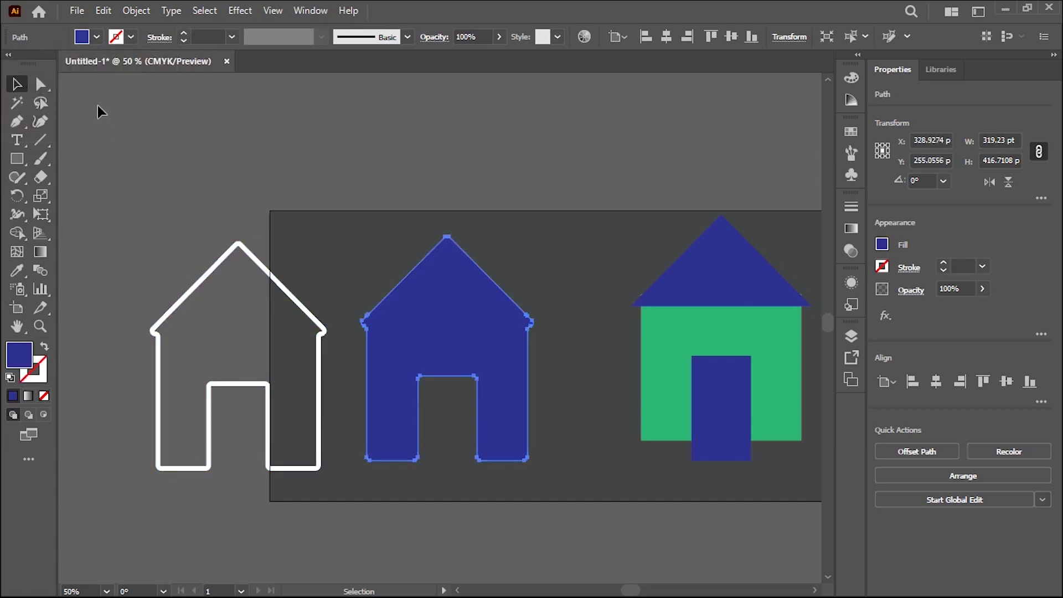
click(96, 38)
click(32, 63)
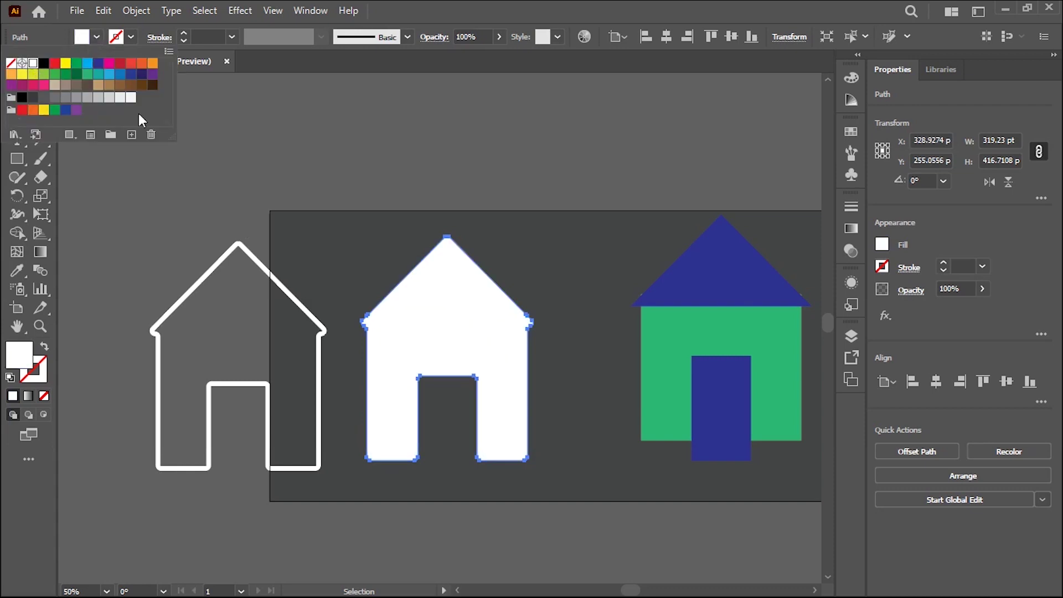
click(354, 190)
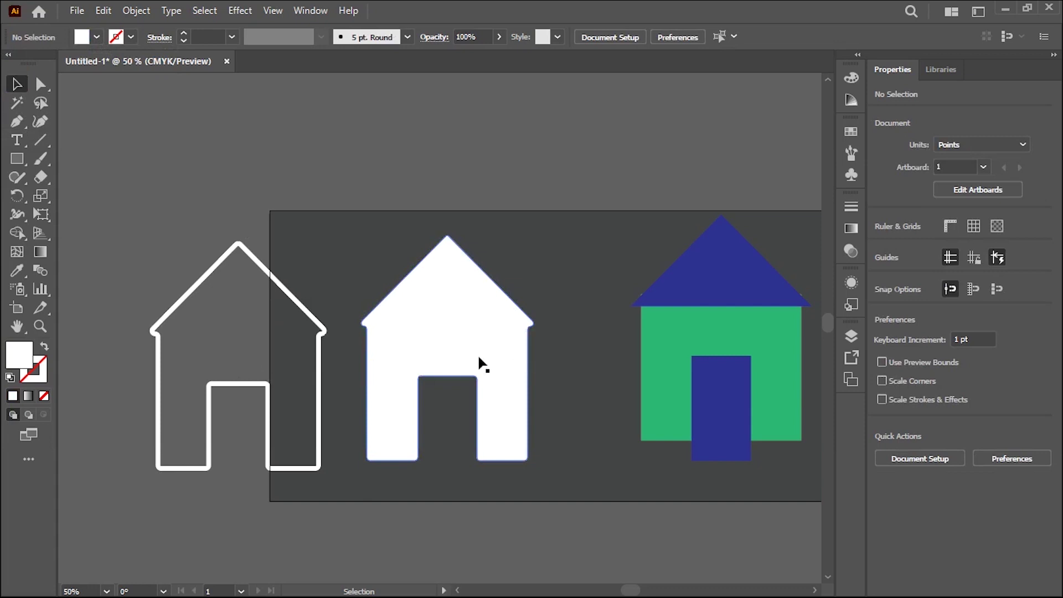
drag(590, 486, 593, 517)
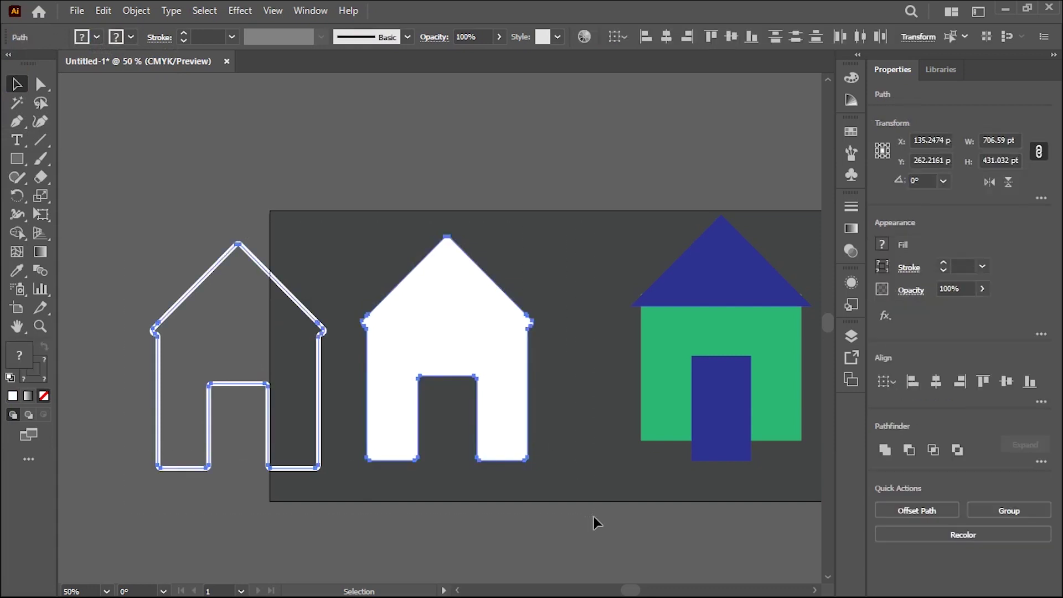
key(Delete)
Delete the remaining house and draw a large white circle near the artboard centre.
key(ctrl+a)
scroll(718, 494, right, 3)
key(Delete)
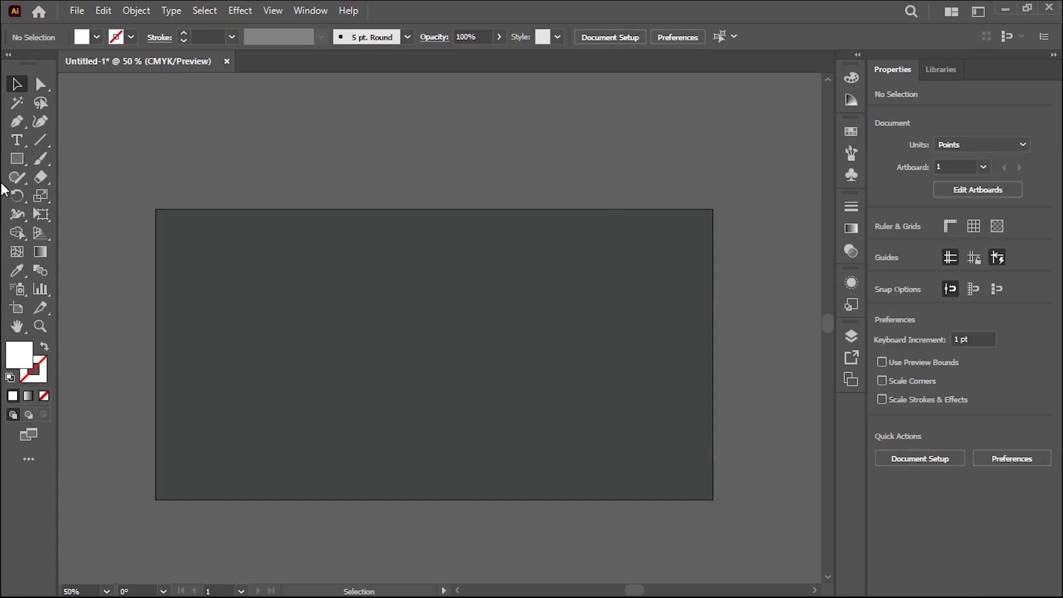
click(17, 159)
click(78, 201)
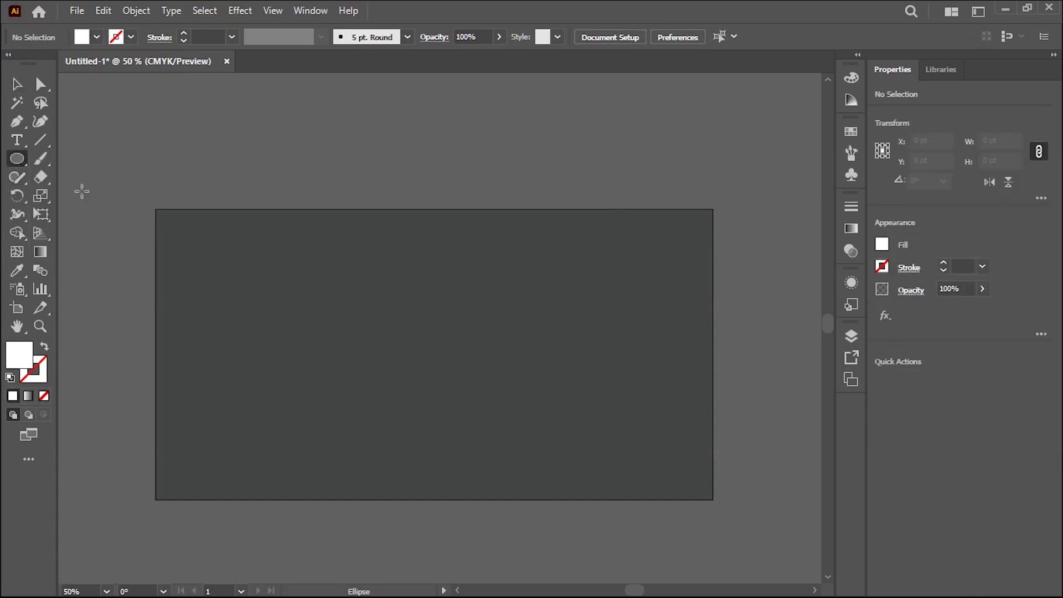
drag(296, 261, 498, 453)
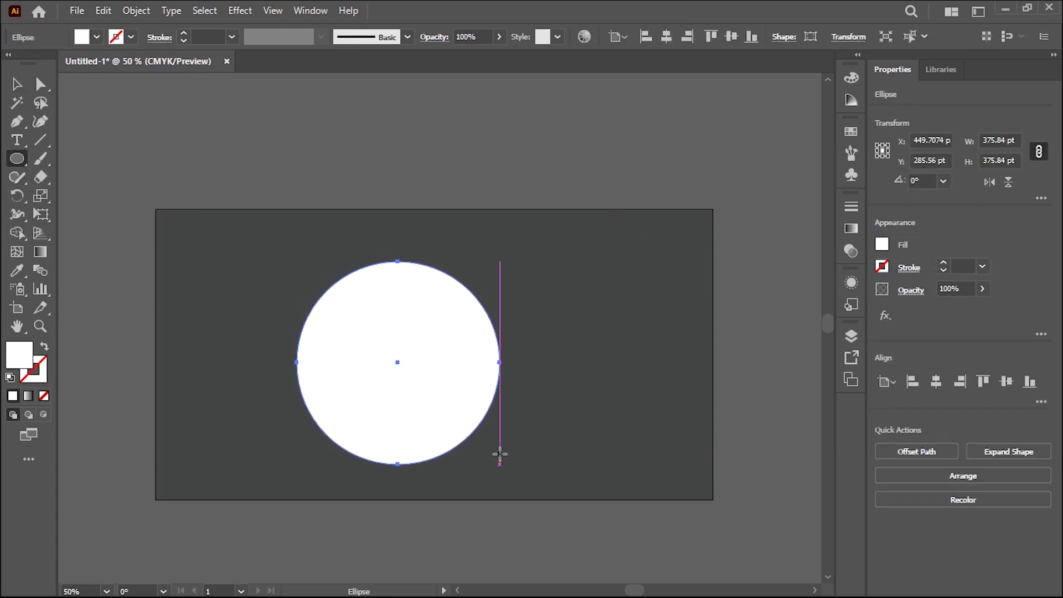
click(16, 84)
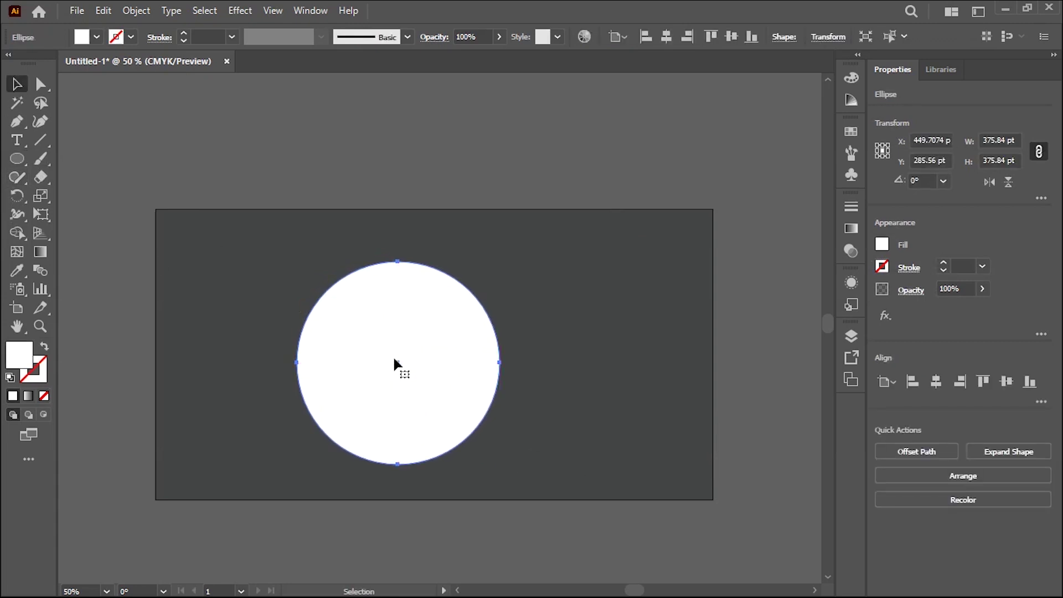
drag(394, 360, 430, 345)
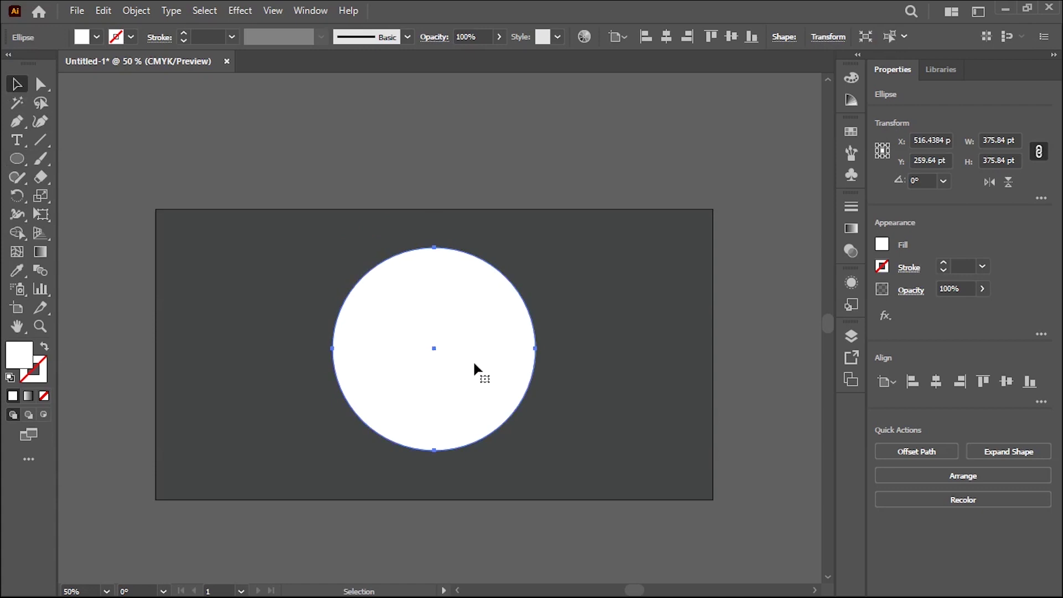
Paste a copy of the circle in place and fill it green 359E69.
click(103, 11)
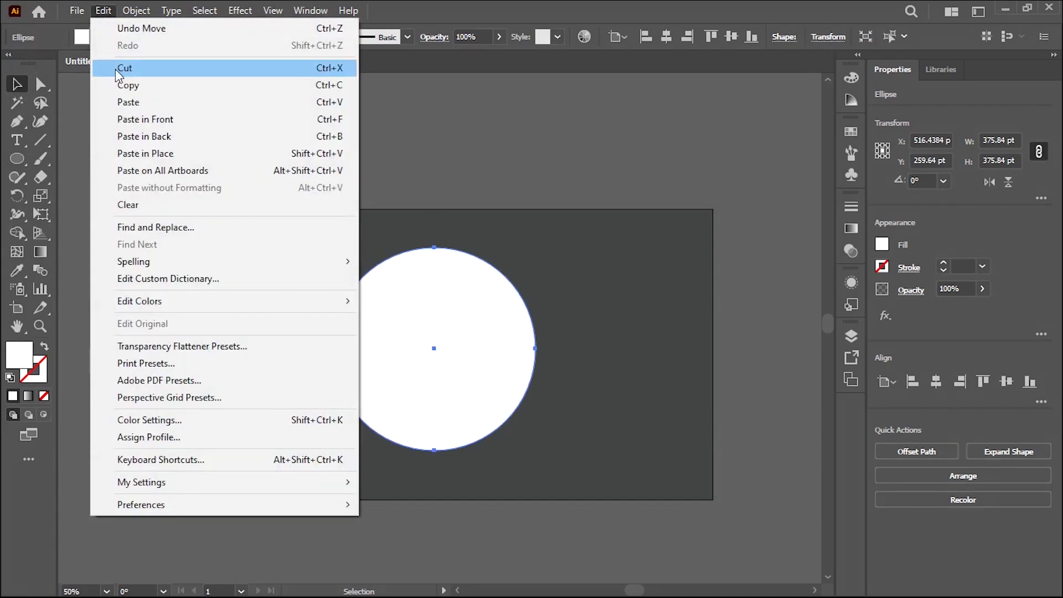
click(128, 85)
click(103, 11)
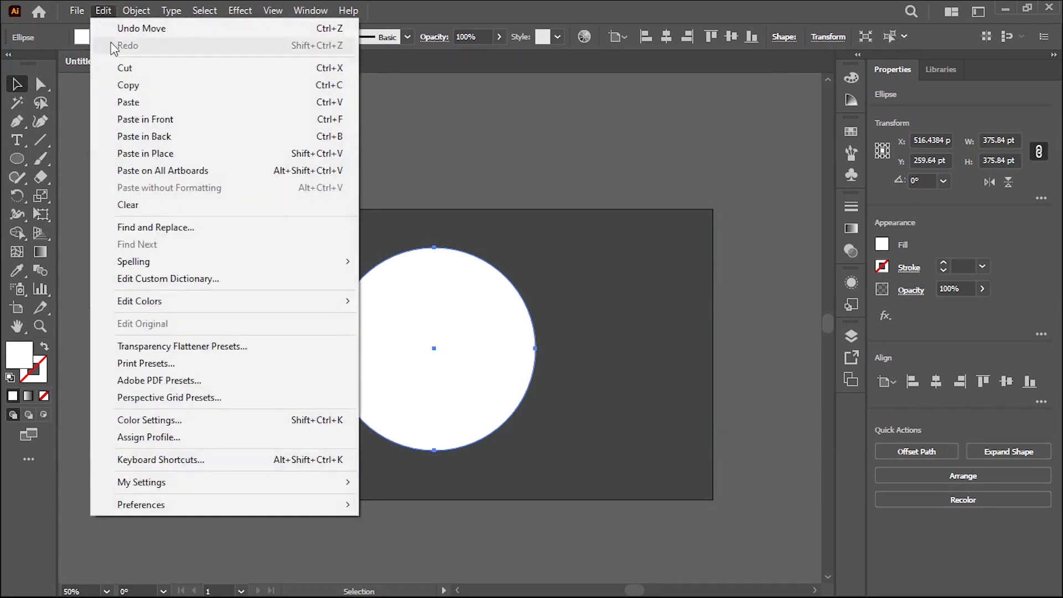
click(159, 159)
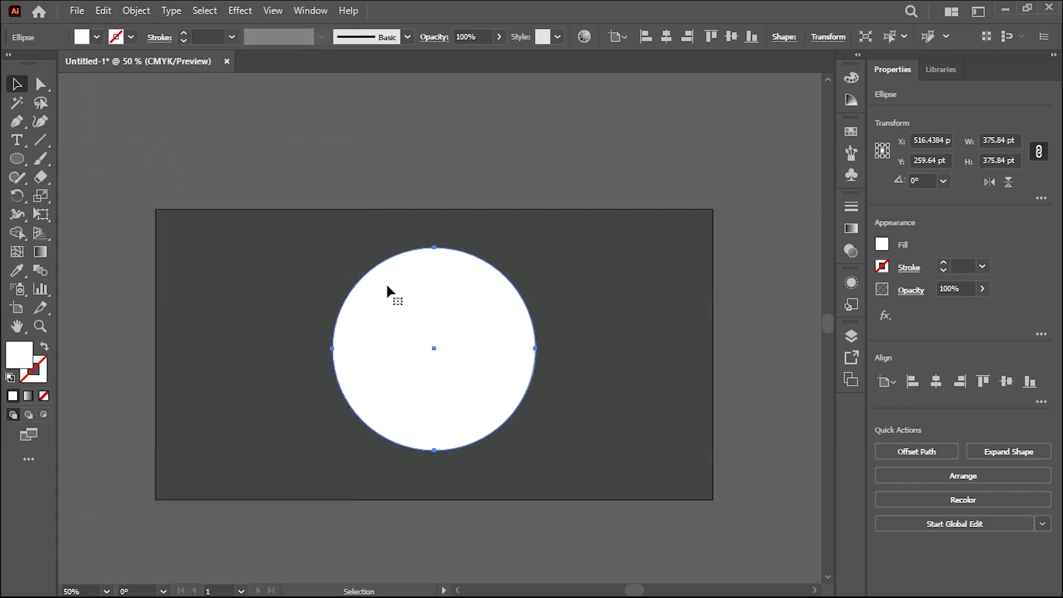
double_click(25, 359)
drag(408, 344, 380, 300)
click(609, 235)
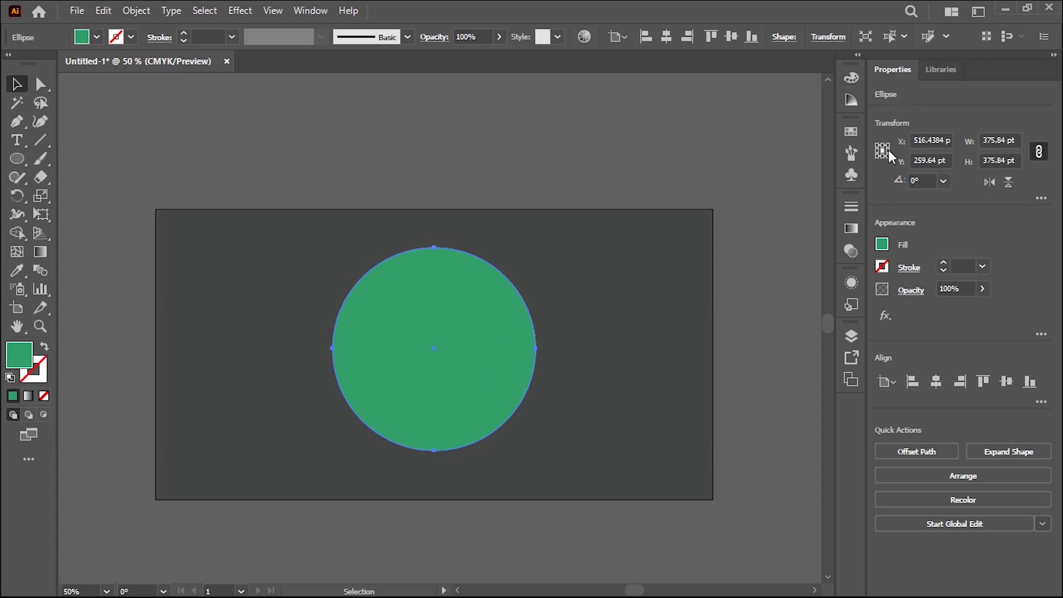
Resize the green circle proportionally to 320 pt and select both circles.
click(306, 11)
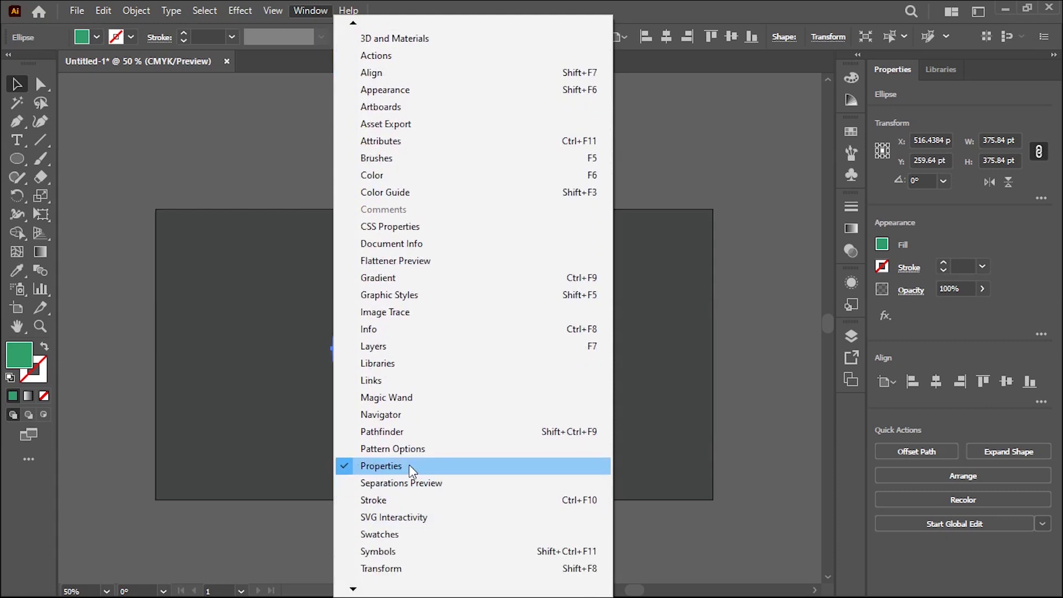
click(949, 107)
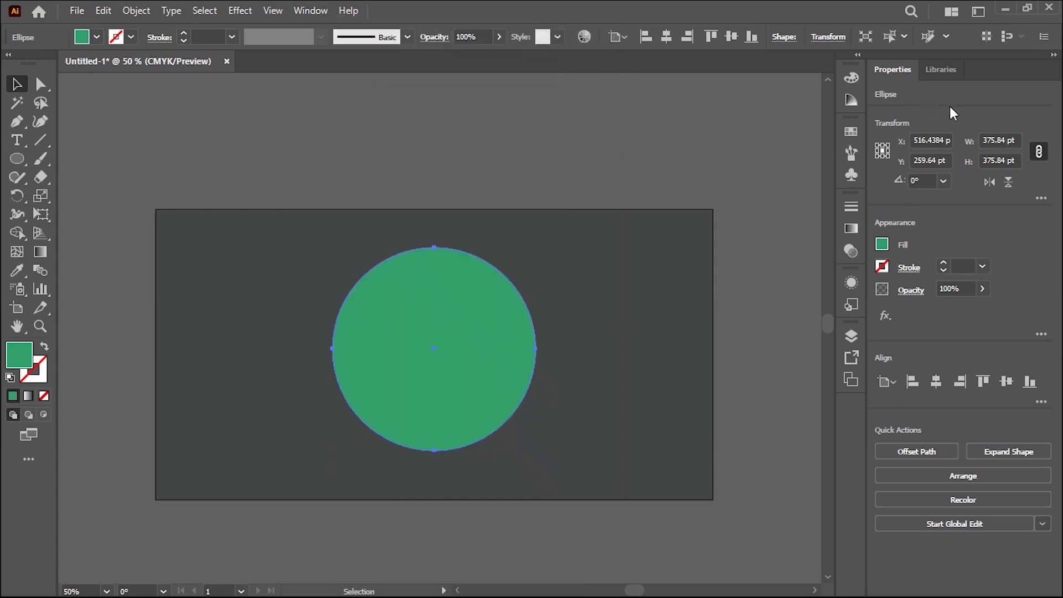
click(1038, 151)
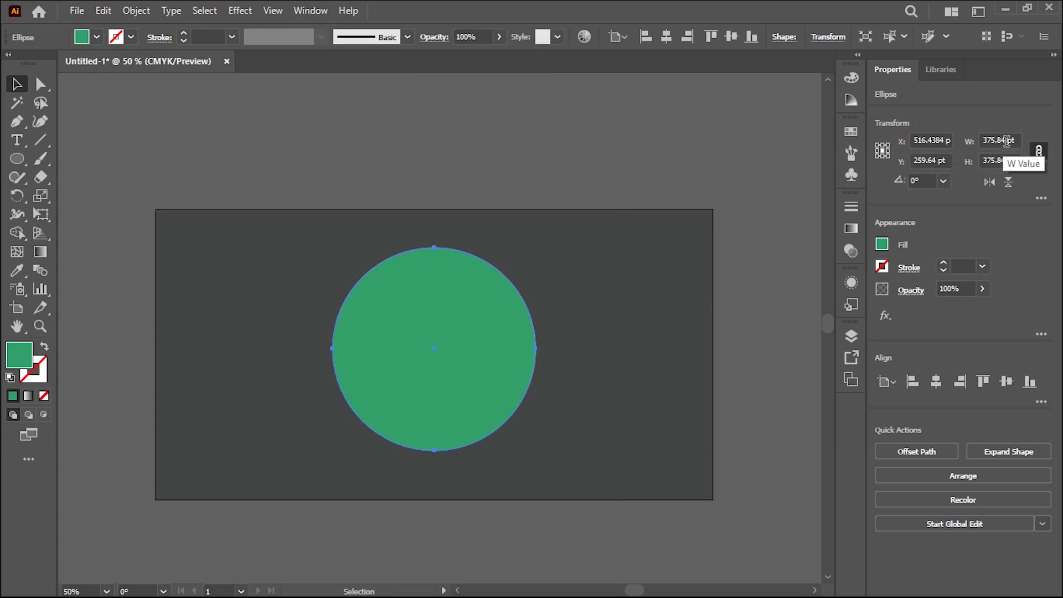
click(1004, 140)
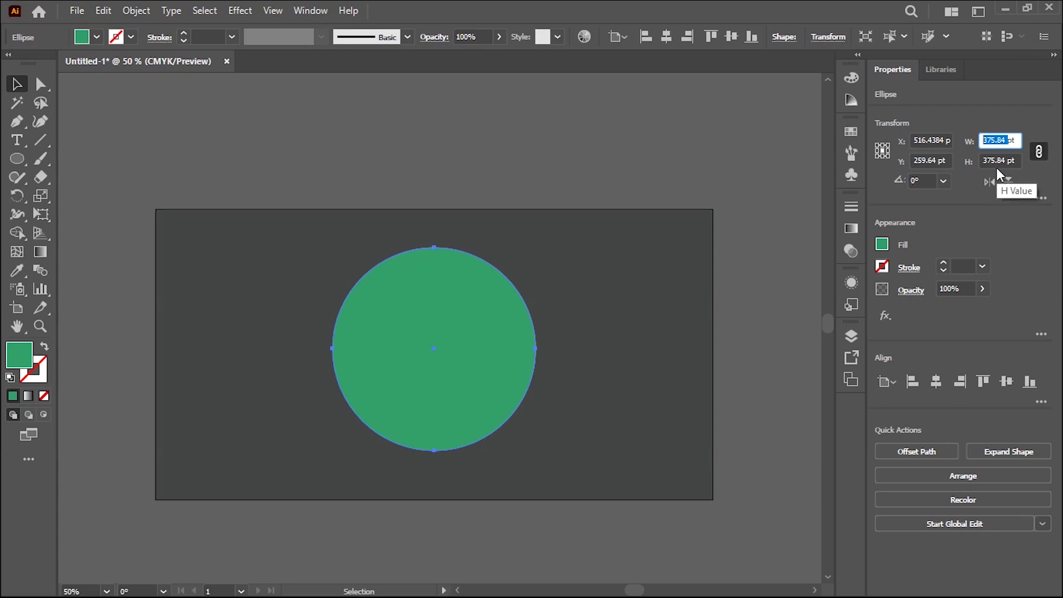
text(320)
key(Return)
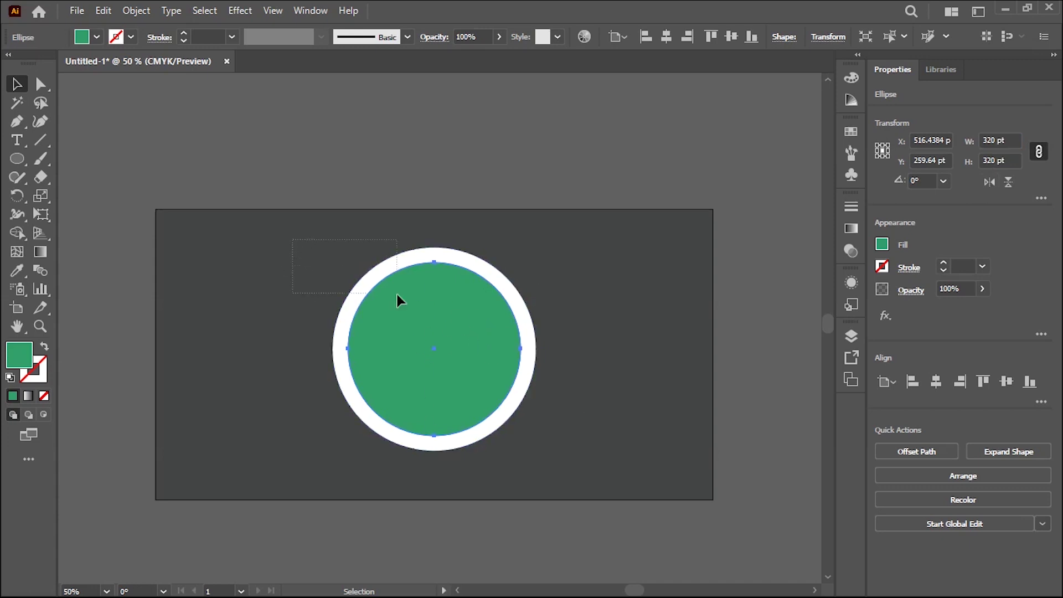
drag(607, 500, 611, 504)
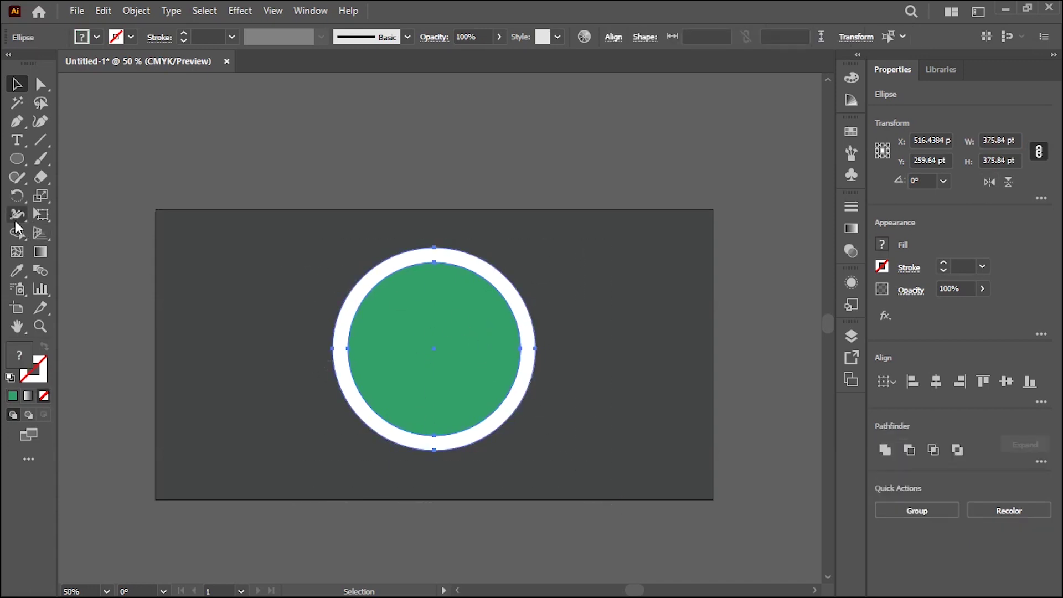
Remove the green inner circle with Shape Builder, leaving a selected white 375.84 pt ring.
drag(17, 237, 114, 234)
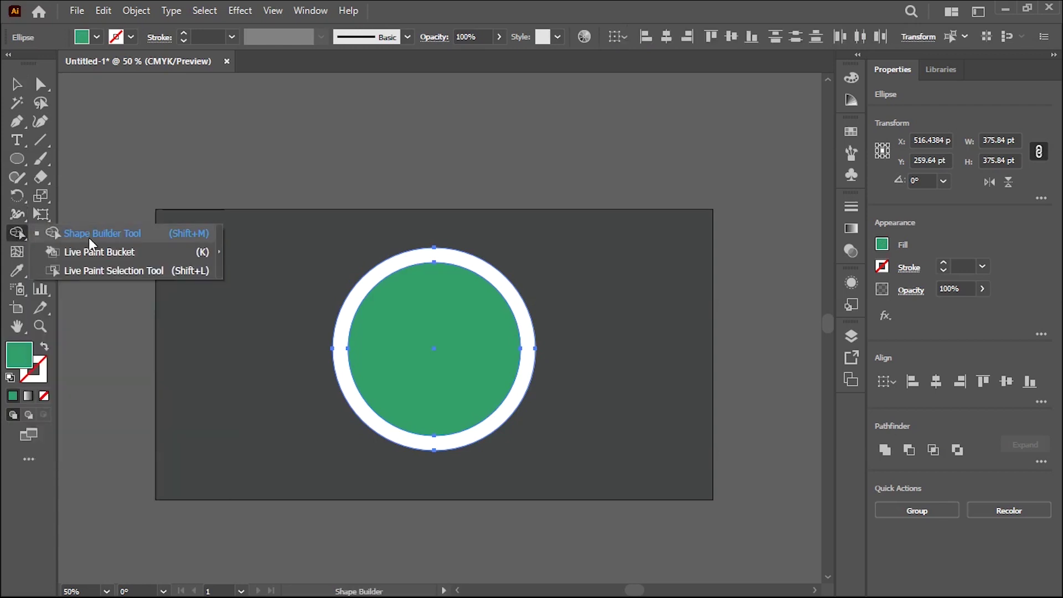
alt+click(428, 325)
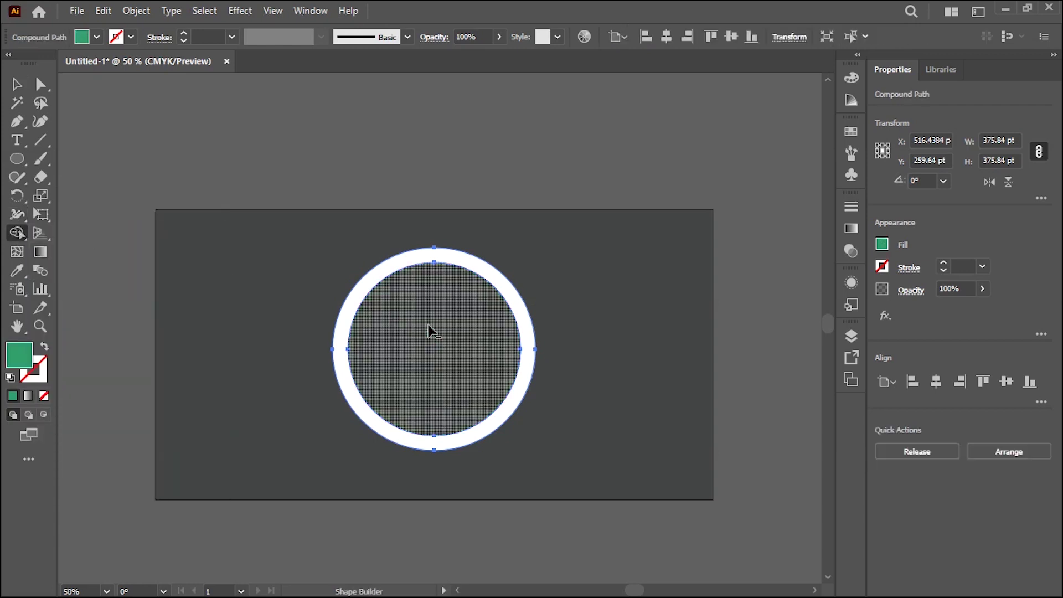
click(15, 85)
drag(287, 235, 635, 511)
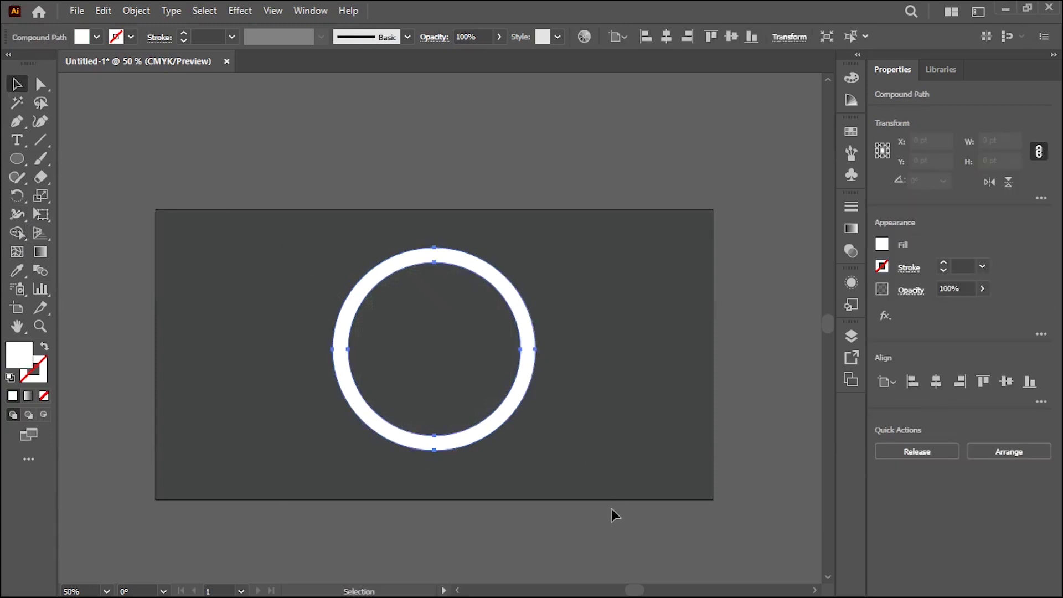
Free Distort the ring's top corners inward into a tilted oval about 290 × 291 pt.
click(43, 218)
right_click(44, 221)
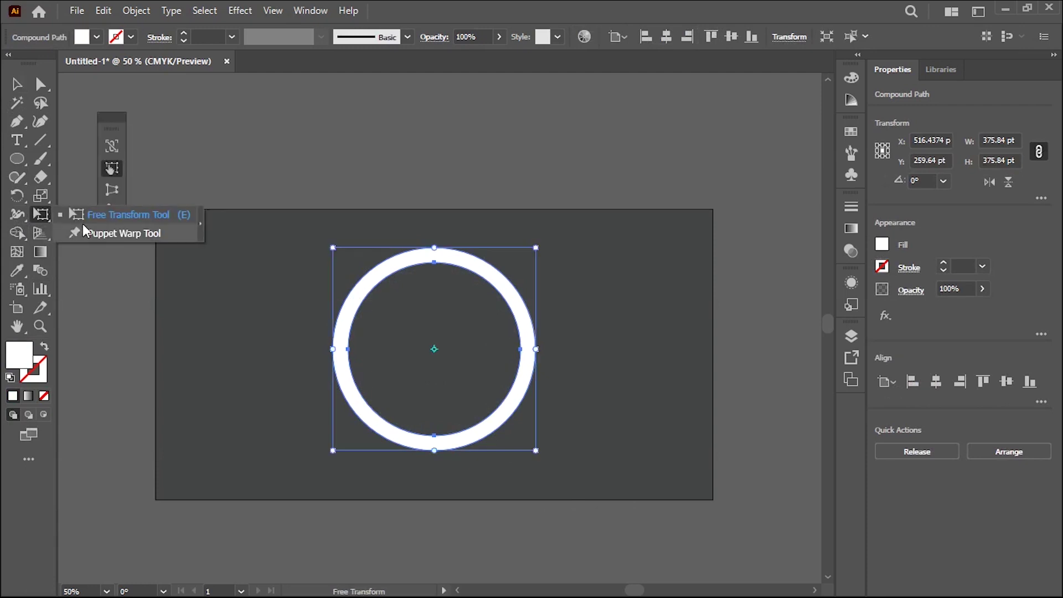
click(110, 128)
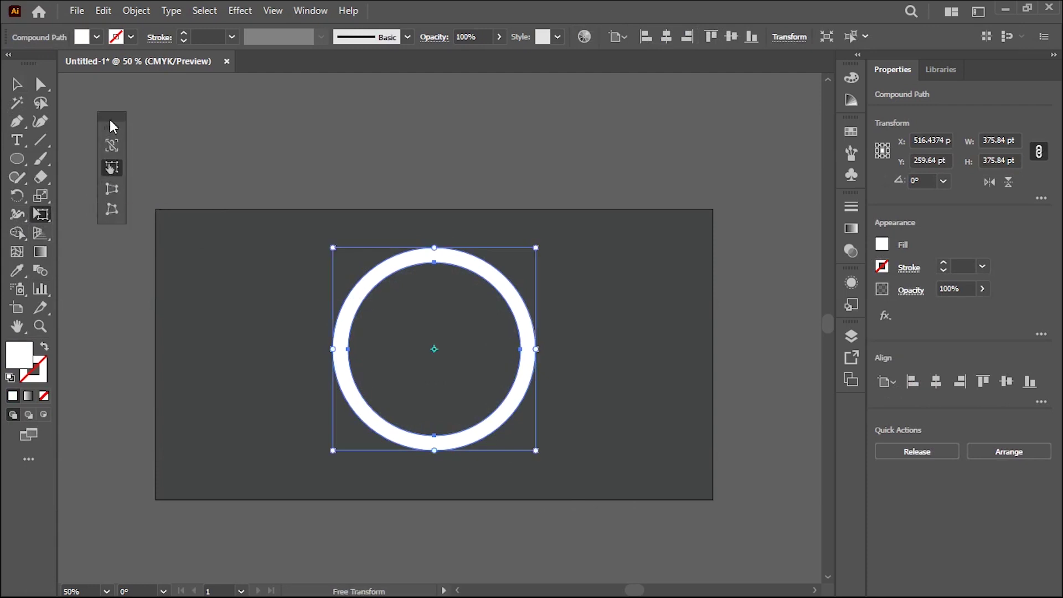
click(112, 212)
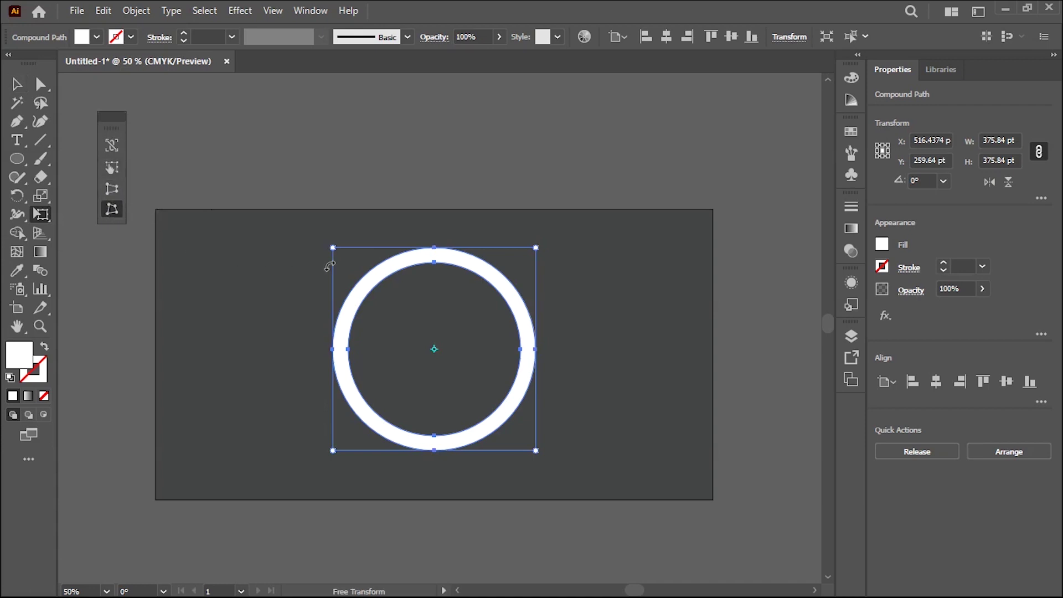
drag(332, 247, 422, 299)
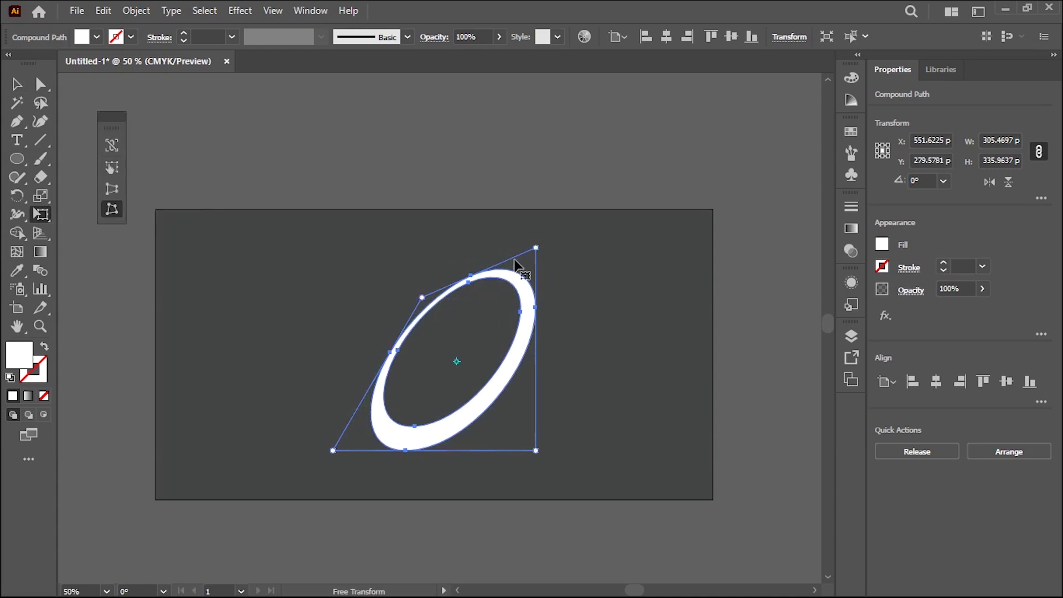
mouse_move(534, 248)
mouse_down()
mouse_move(541, 267)
mouse_move(530, 277)
mouse_up()
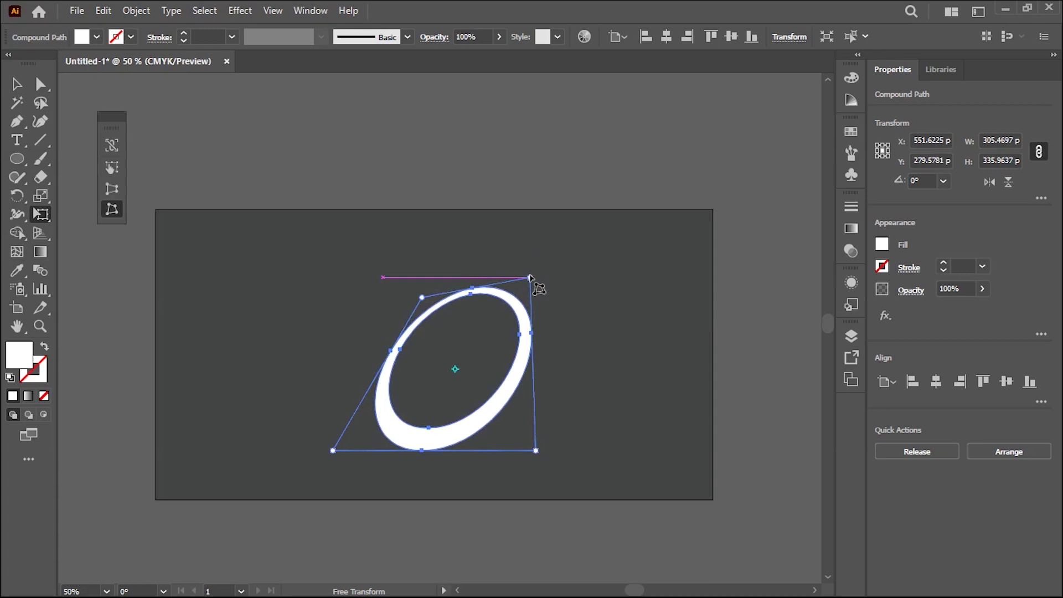
drag(422, 299, 438, 316)
click(17, 84)
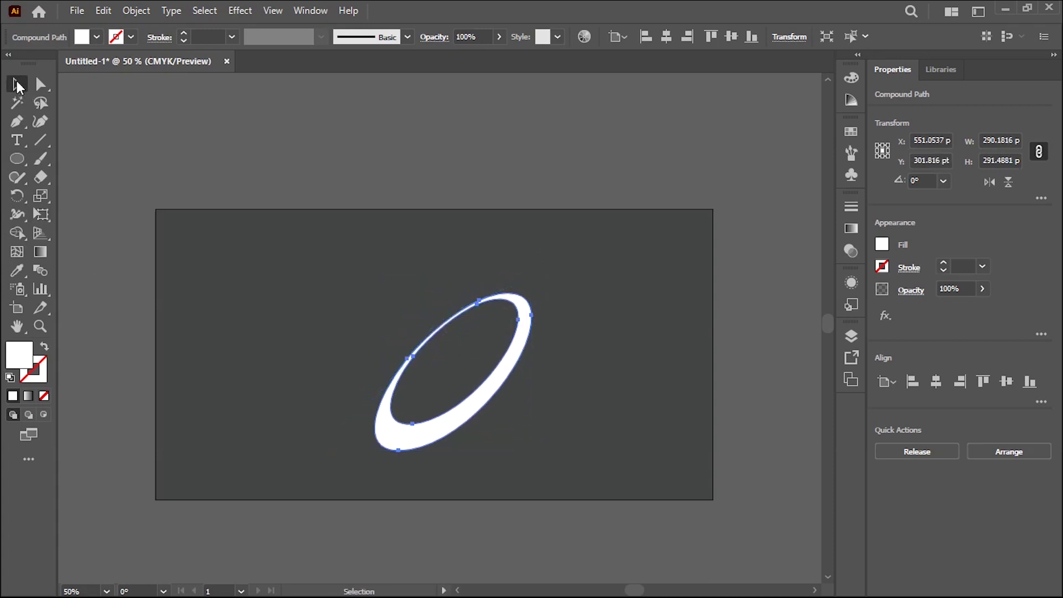
click(407, 202)
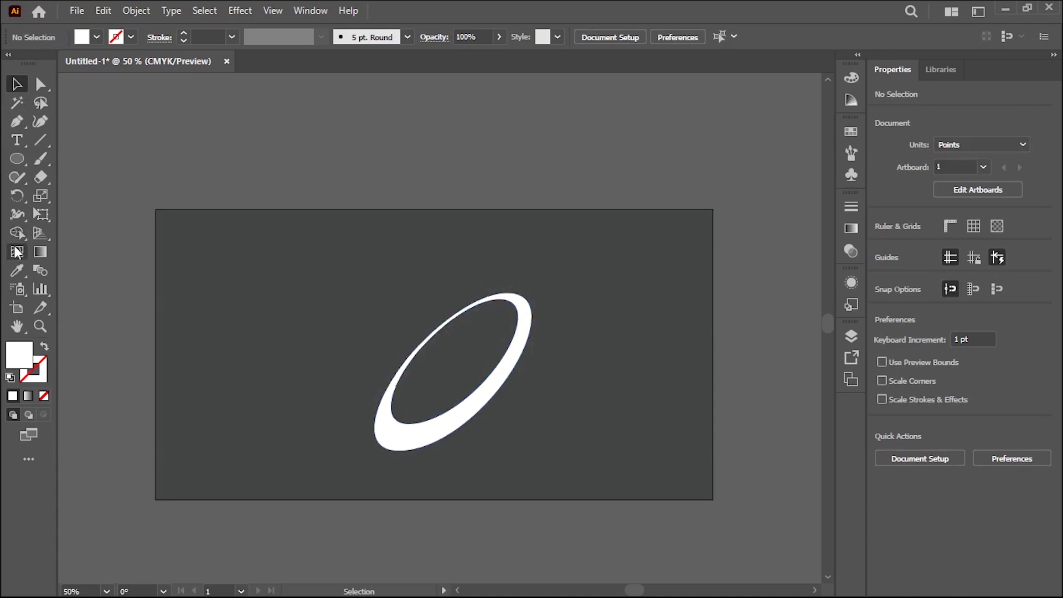
Draw a white circle left of the ring and scale it proportionally to about 324.65 pt.
click(18, 159)
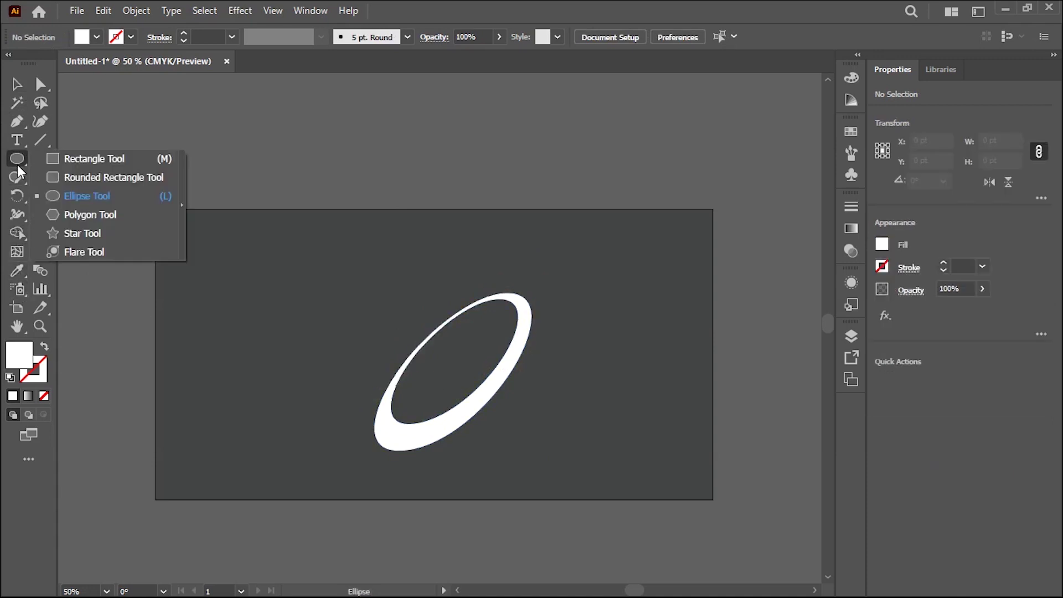
click(86, 196)
drag(231, 299, 343, 433)
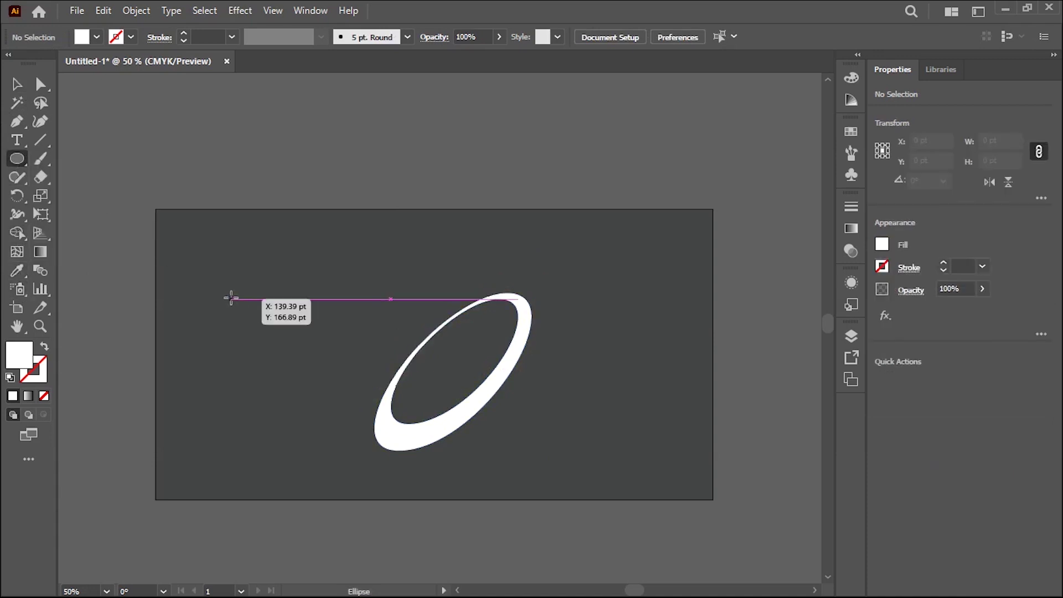
click(16, 84)
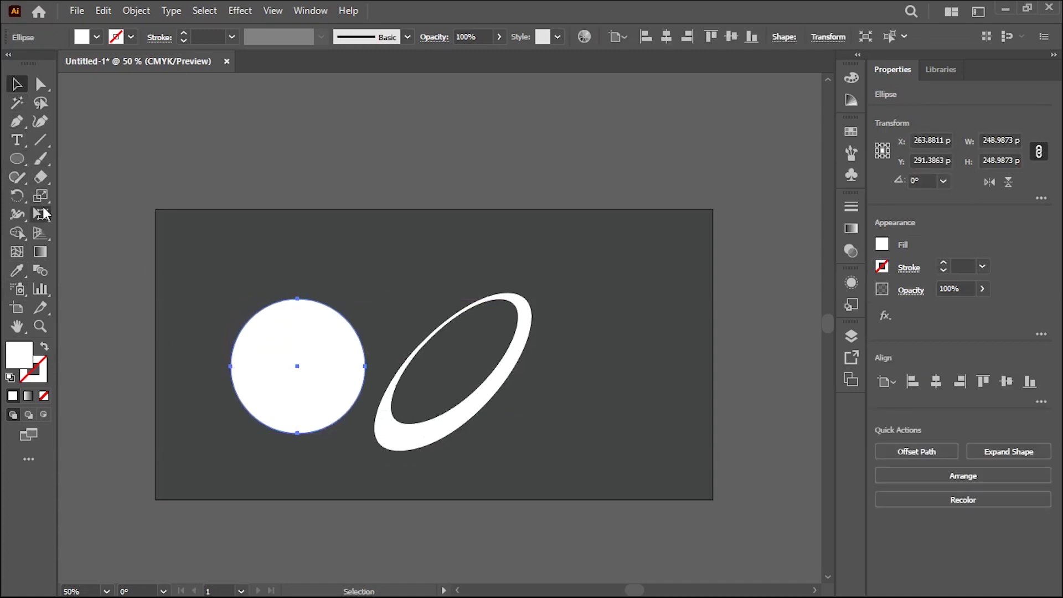
click(40, 214)
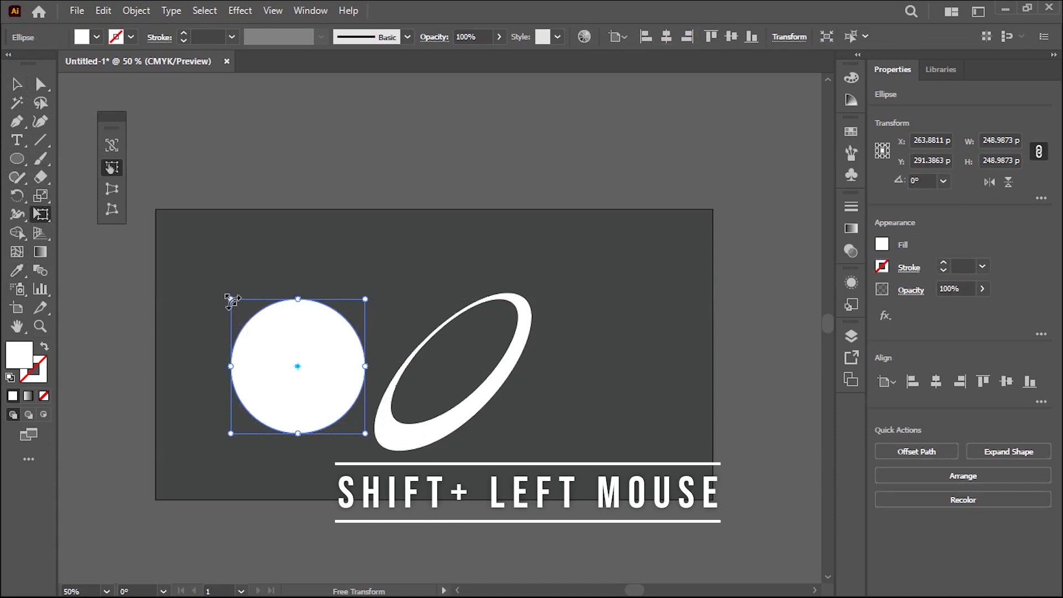
drag(231, 299, 190, 258)
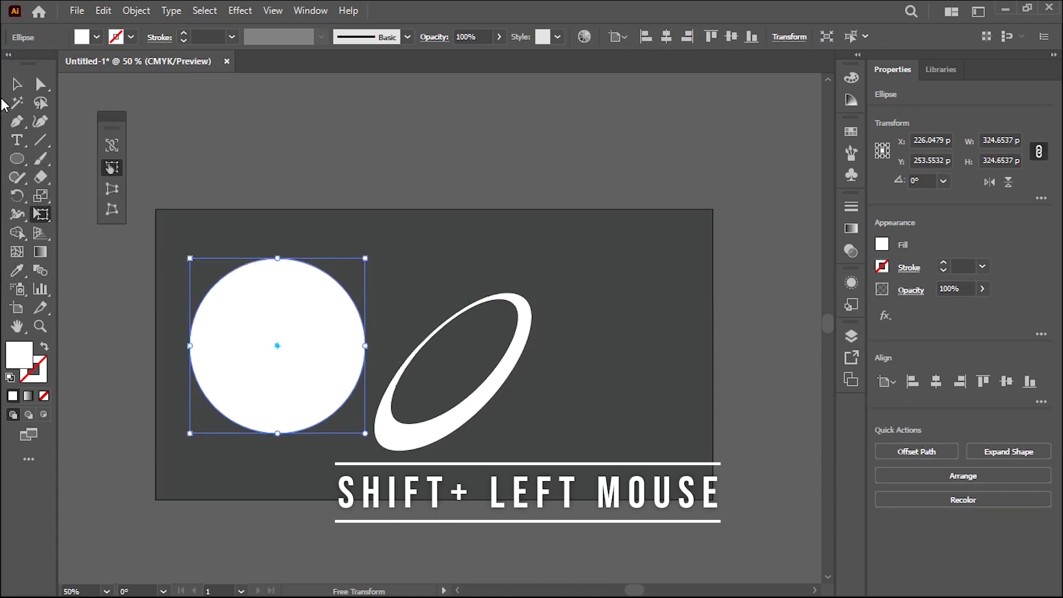
click(16, 84)
click(297, 192)
click(241, 362)
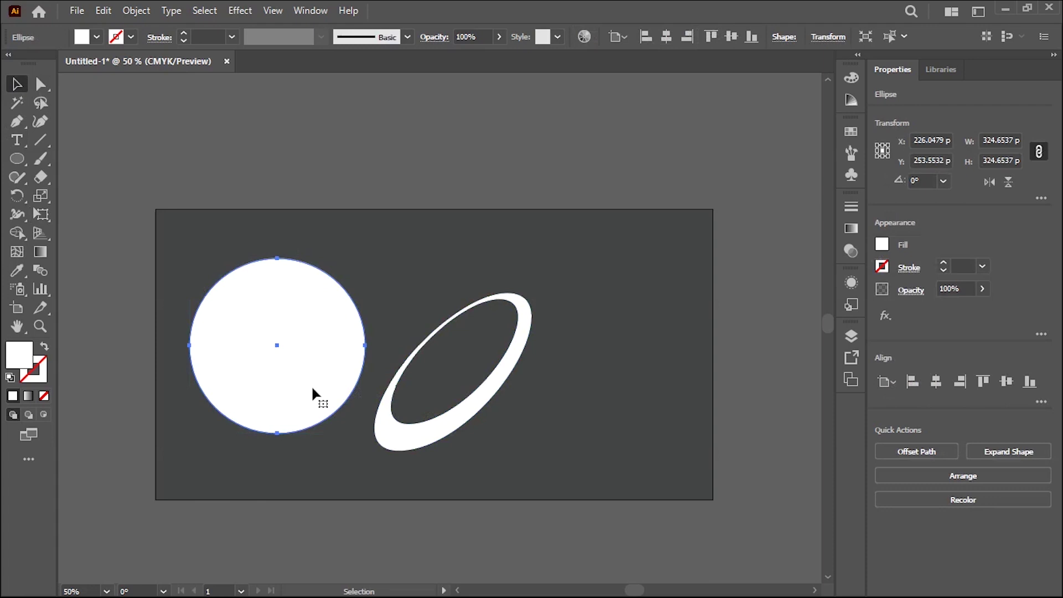
Apply a linear gradient fill to the circle from the Gradient panel.
click(310, 11)
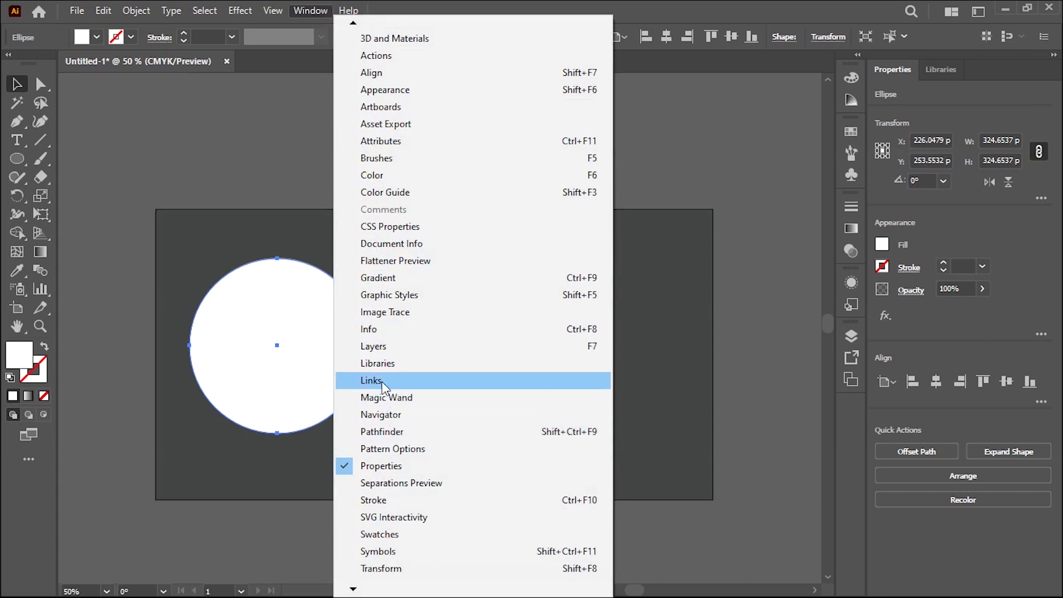
click(380, 278)
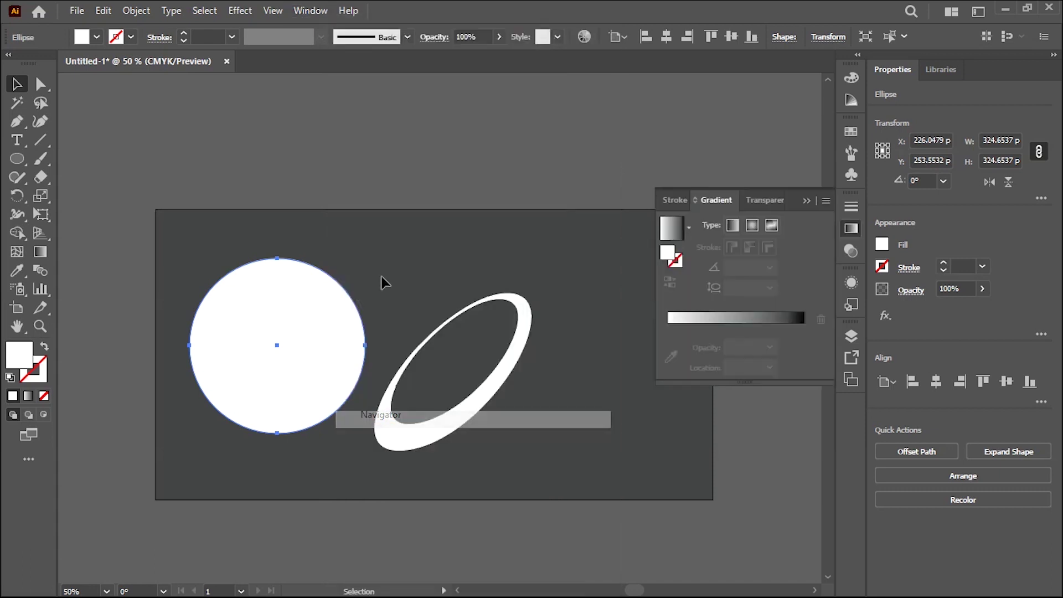
click(760, 319)
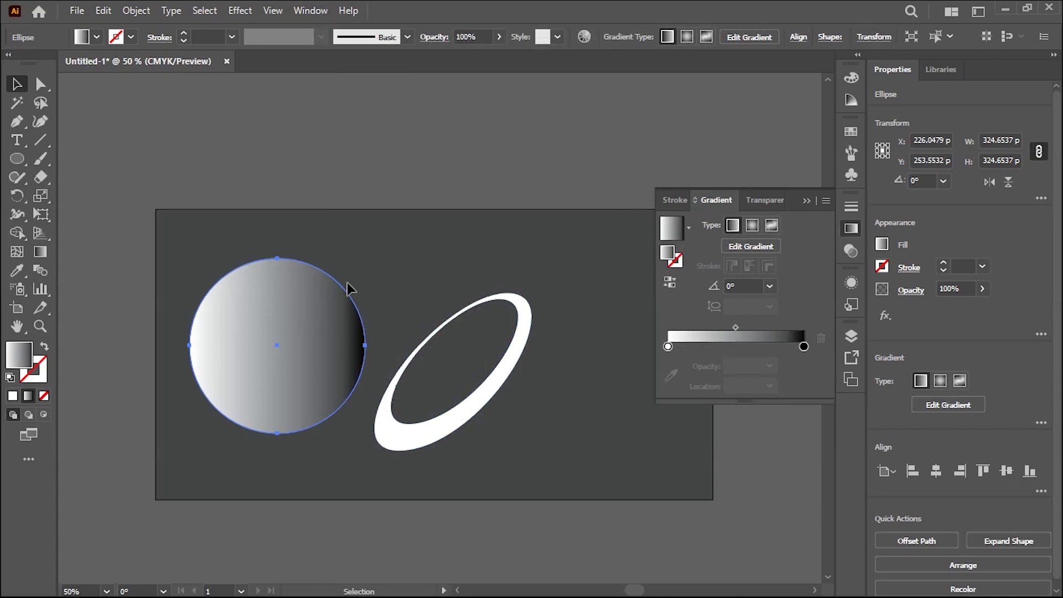
click(668, 346)
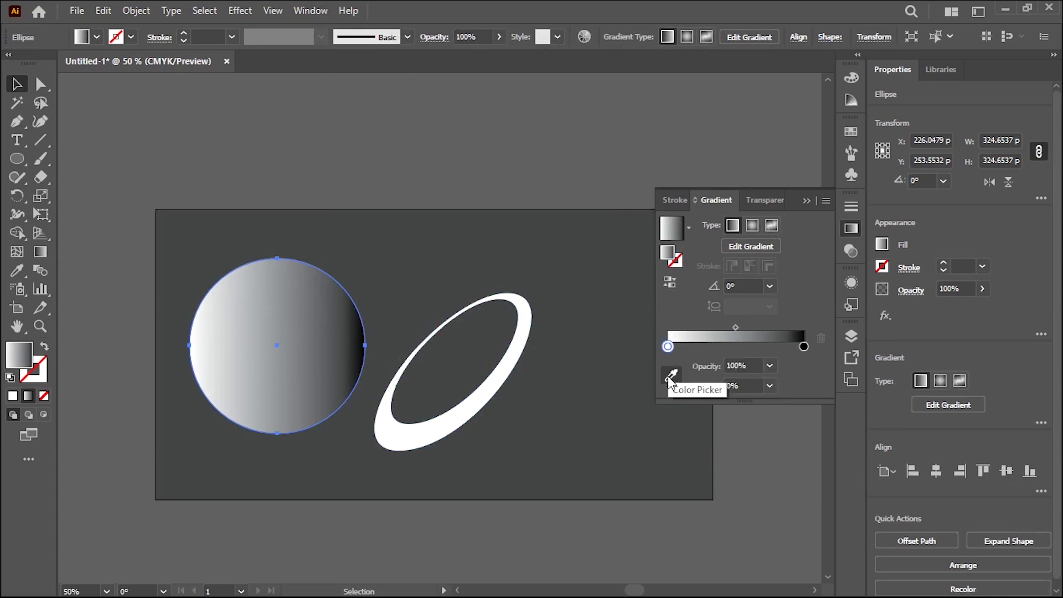
key(Escape)
Set the gradient stops to orange and yellow and angle it diagonally, about 143.39°.
double_click(189, 352)
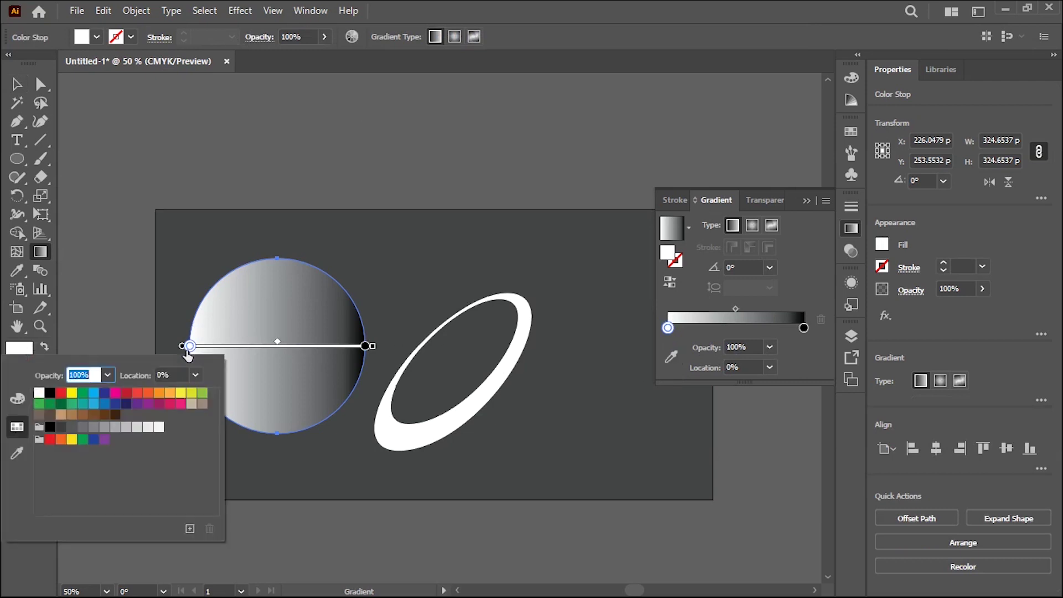
click(168, 394)
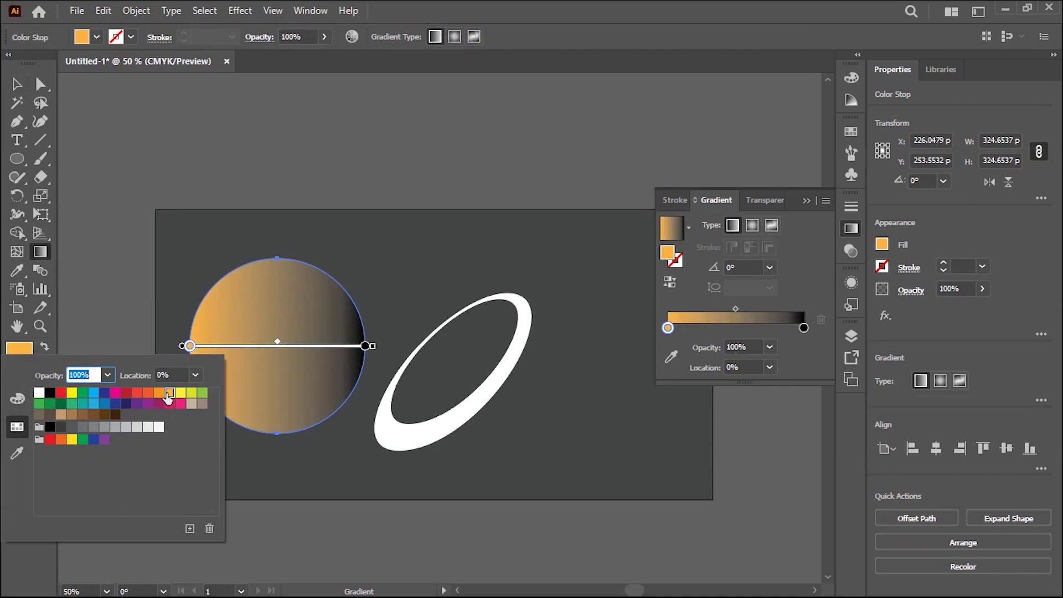
click(364, 345)
double_click(364, 346)
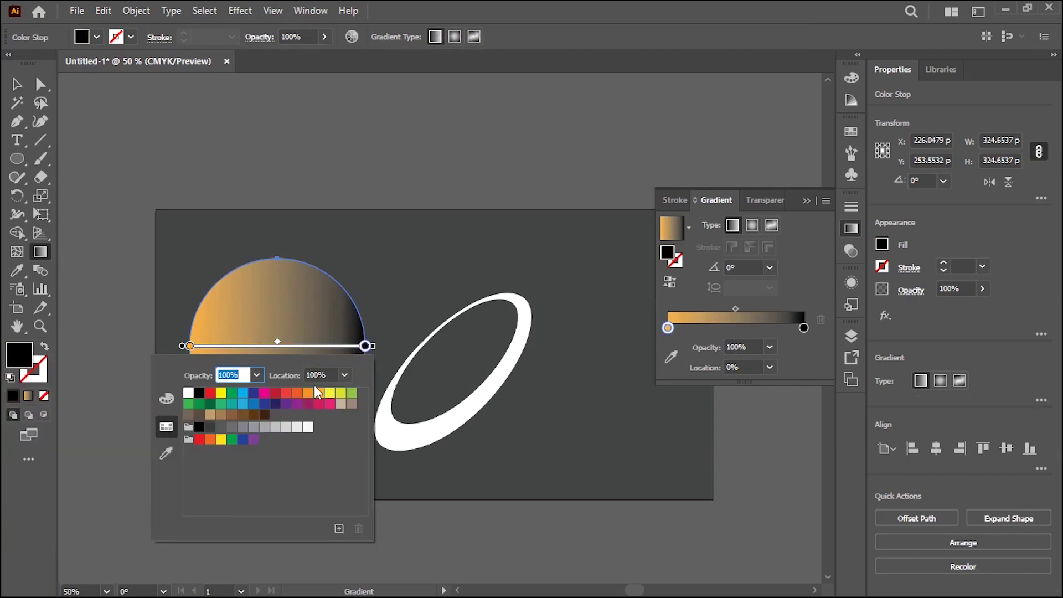
click(330, 394)
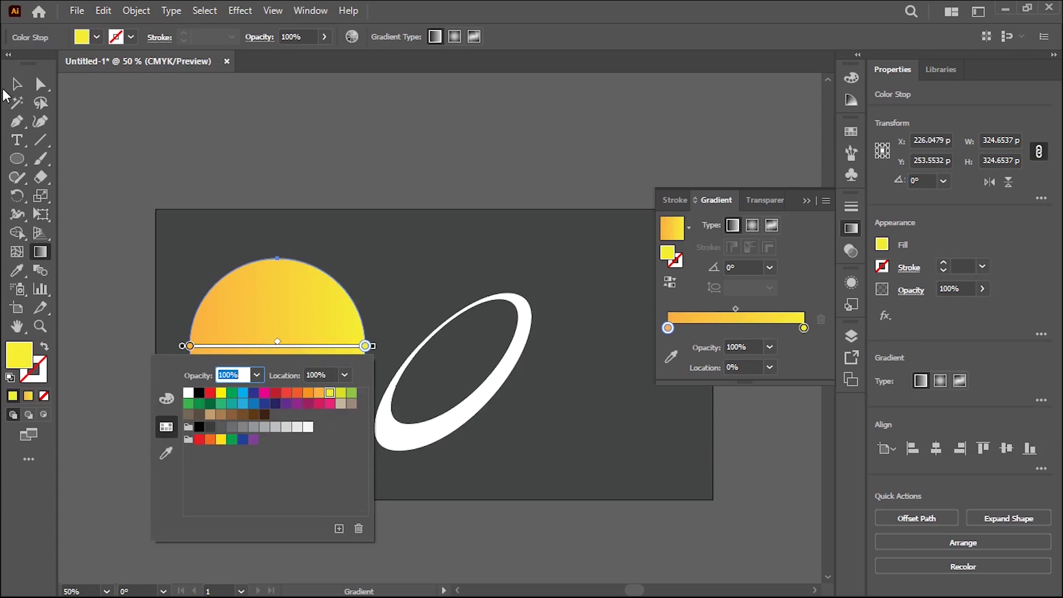
click(66, 132)
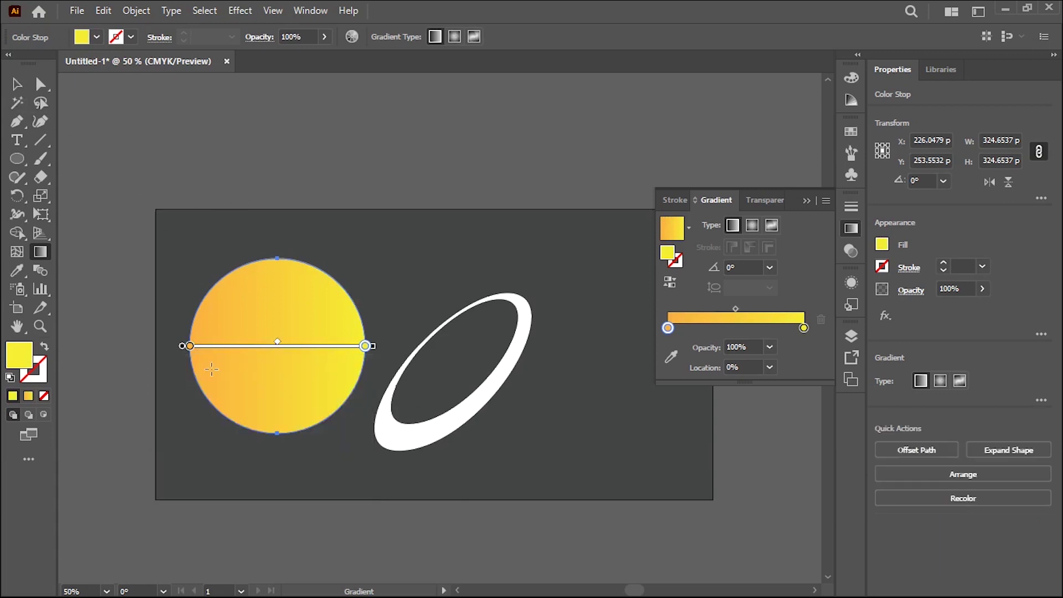
mouse_move(377, 346)
mouse_down()
mouse_move(99, 270)
mouse_move(119, 299)
mouse_up()
drag(167, 268, 283, 354)
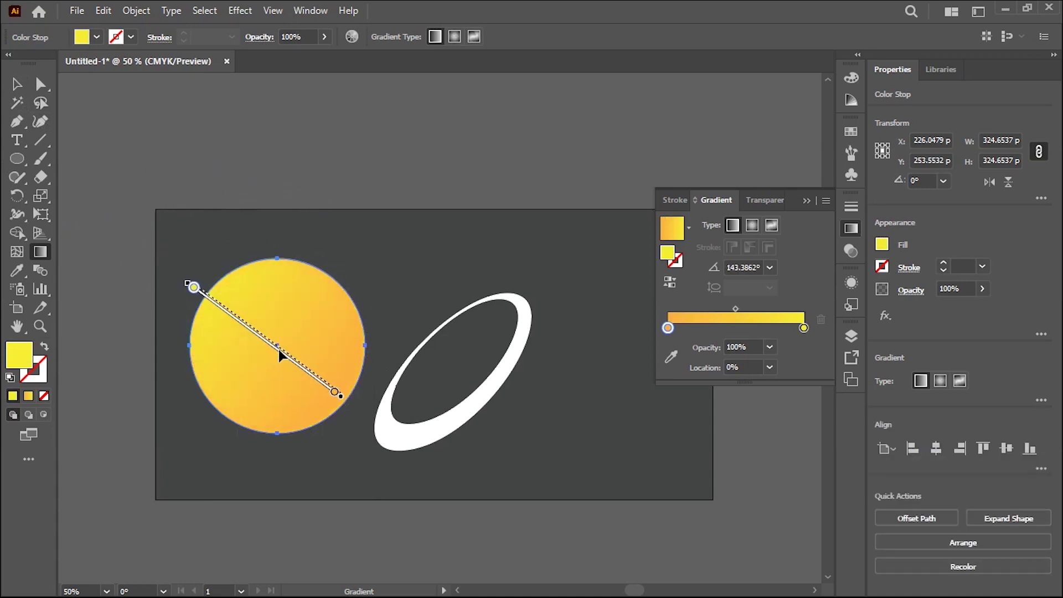
Move the gradient circle onto the ring, stacked behind it but above the background.
click(23, 88)
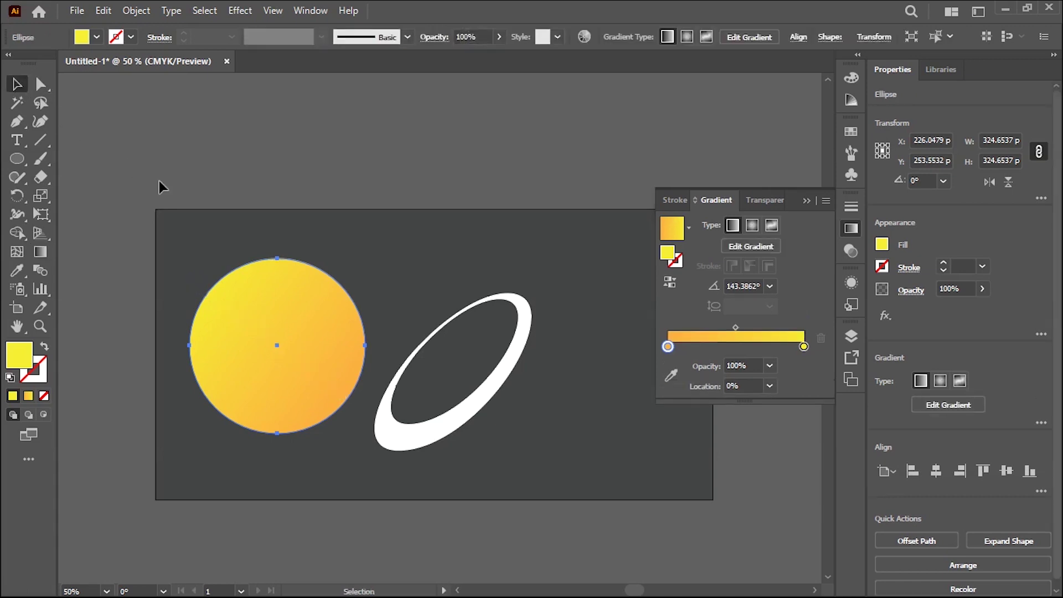
click(227, 178)
click(246, 350)
drag(267, 374, 448, 396)
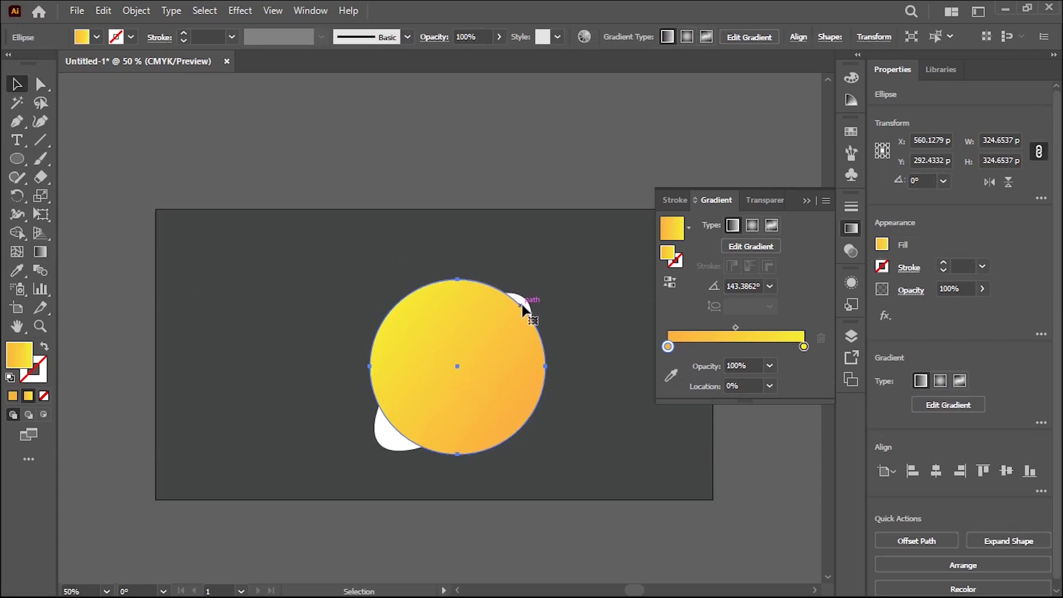
right_click(515, 384)
mouse_move(559, 307)
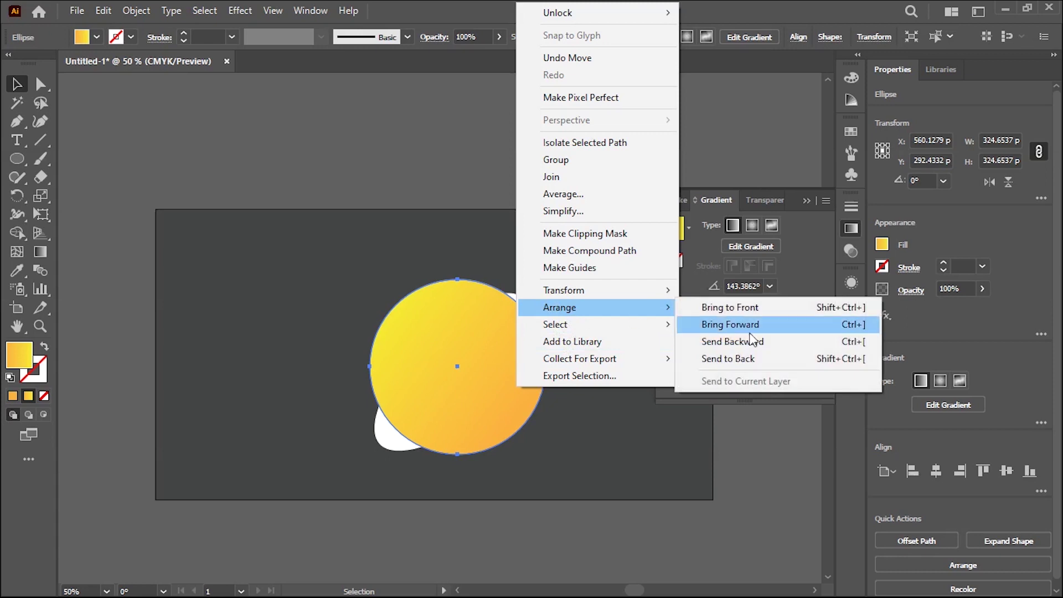
click(747, 361)
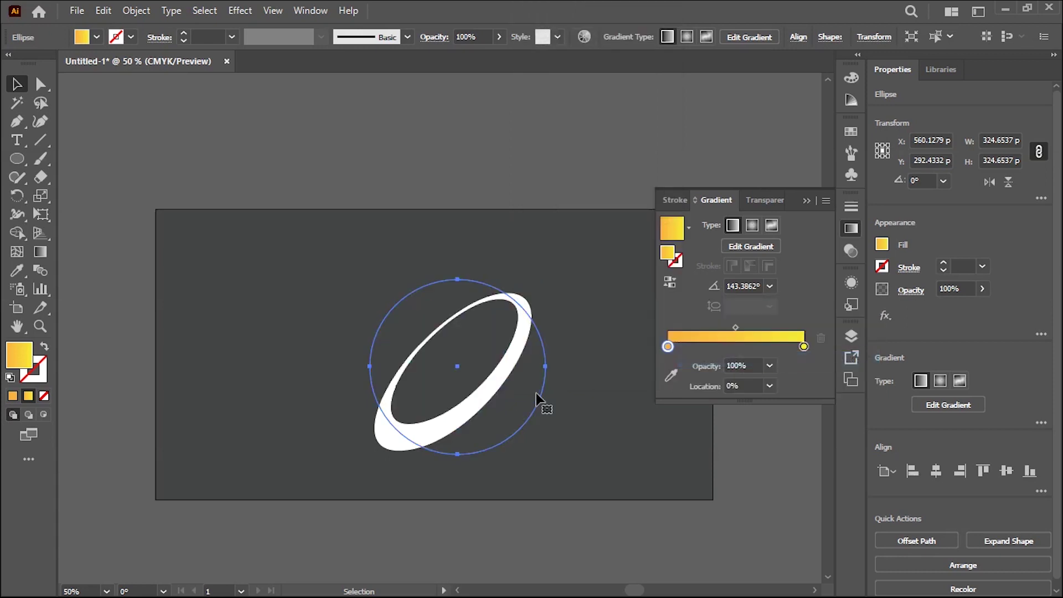
key(ctrl+bracketright)
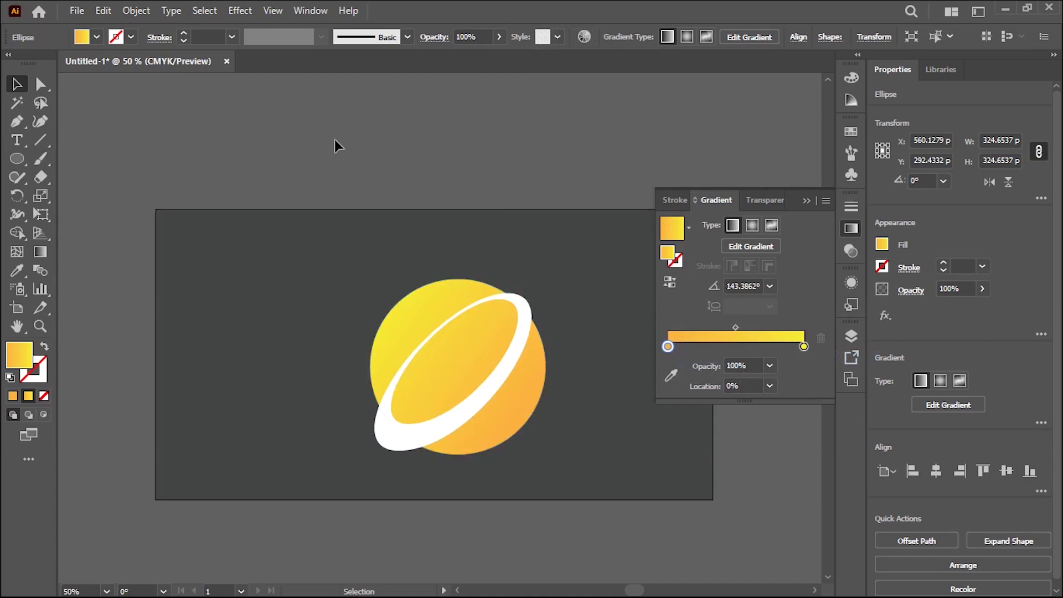
click(414, 148)
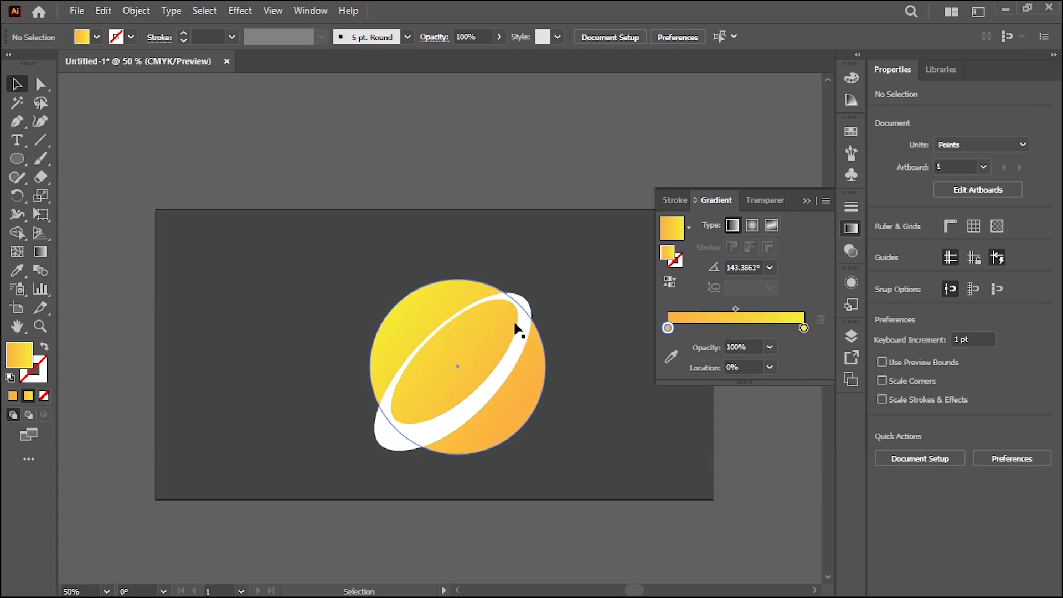
Shrink the gradient planet circle to about 277 × 277 pt and re-centre it inside the tilted ring.
click(534, 394)
click(41, 214)
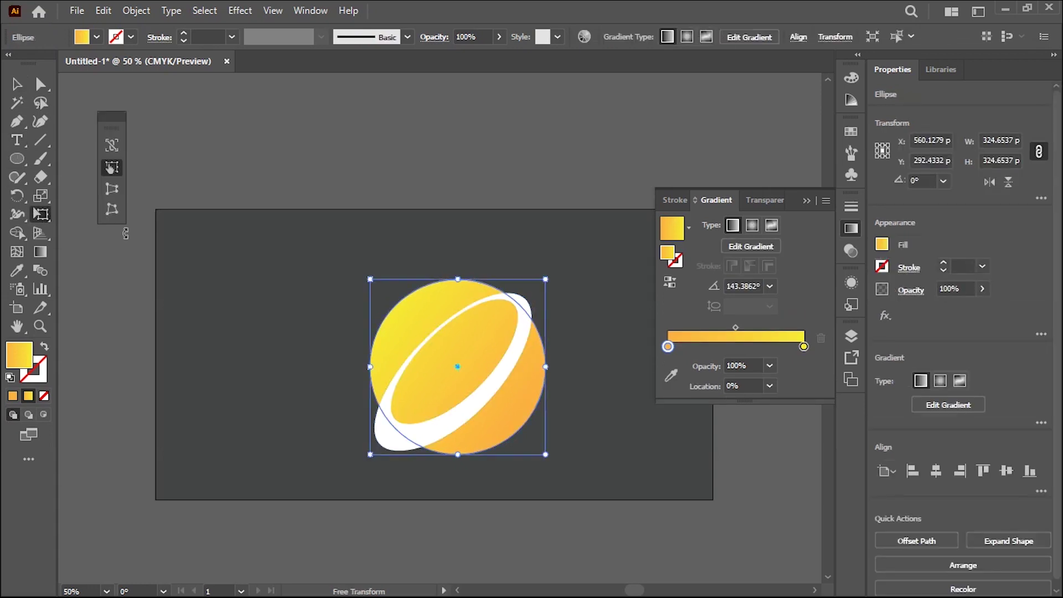
drag(370, 279, 395, 304)
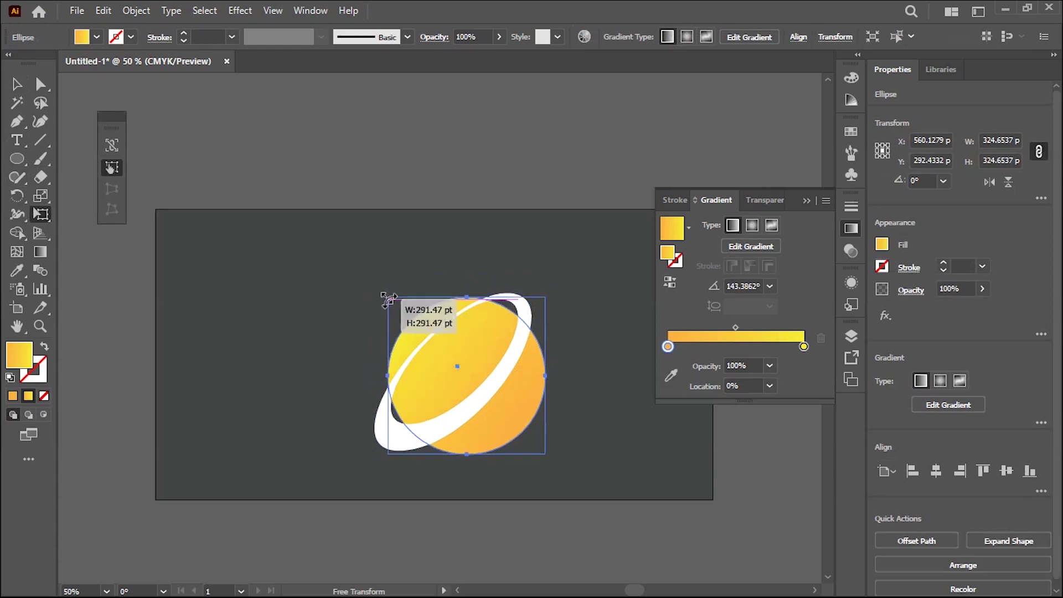
drag(478, 360, 471, 352)
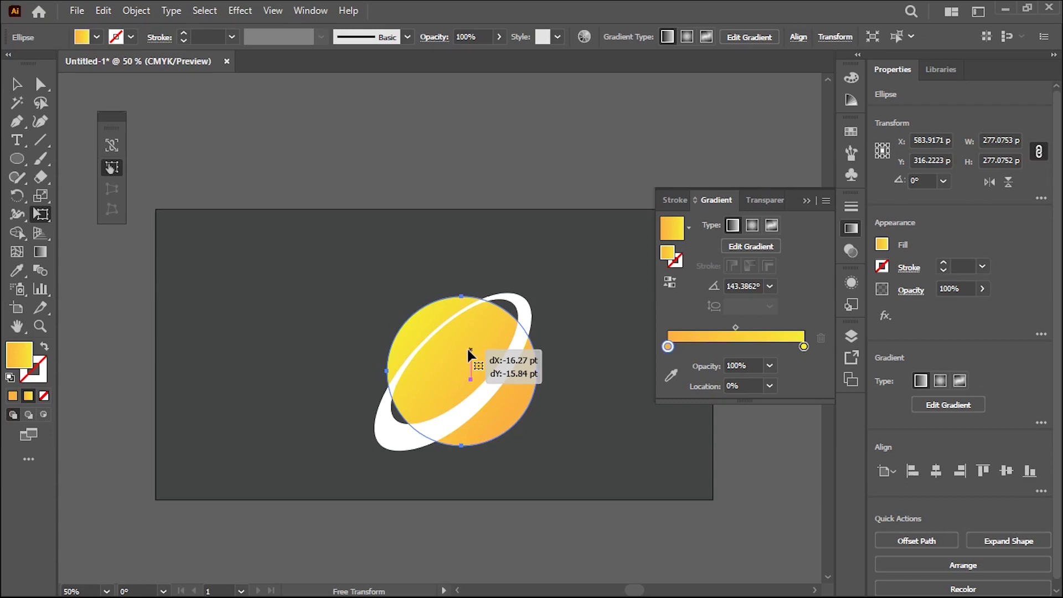
drag(471, 352, 470, 352)
click(16, 85)
click(262, 162)
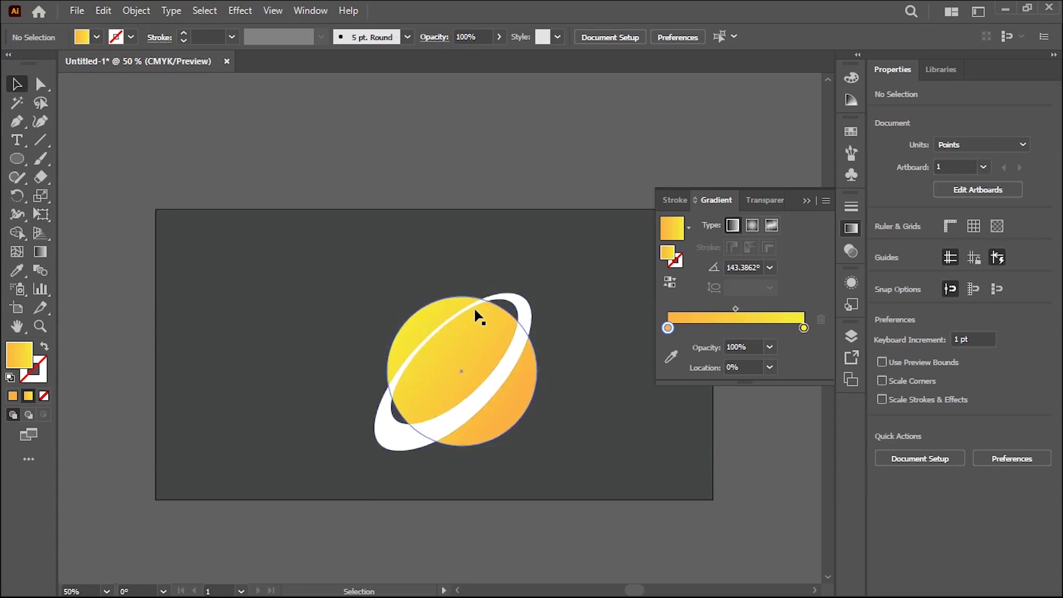
click(405, 347)
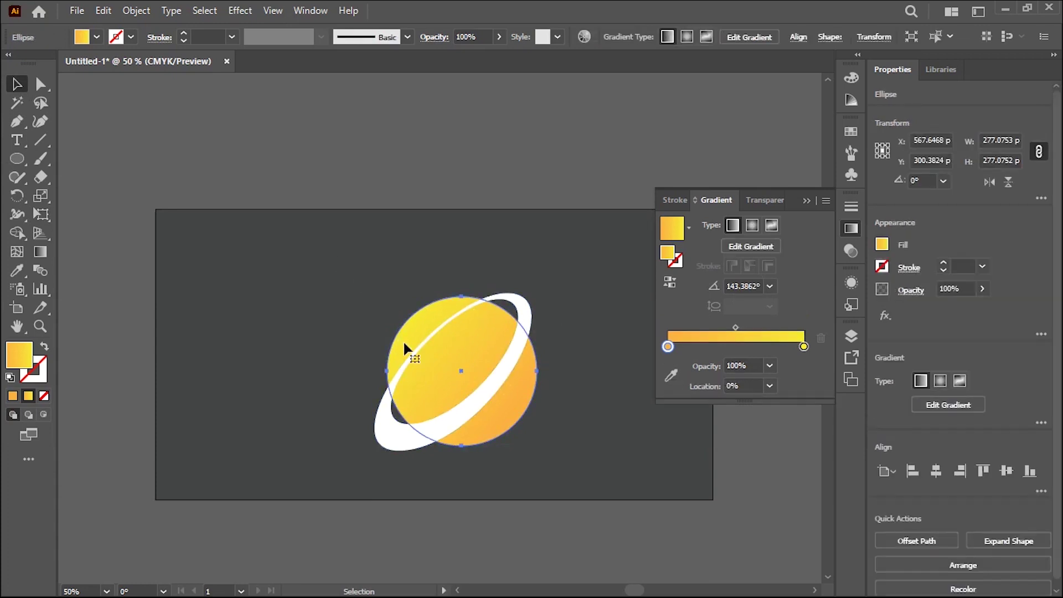
key(a)
click(304, 252)
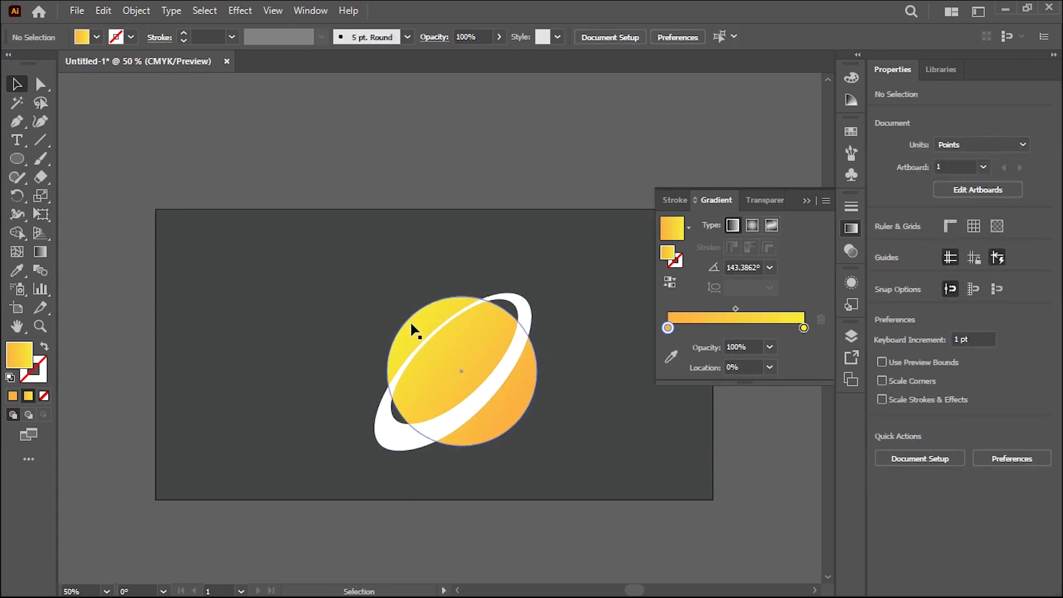
Bring the planet circle in front of the ring and select both shapes together.
key(ctrl)
ctrl+click(411, 330)
key(ctrl+shift+bracketright)
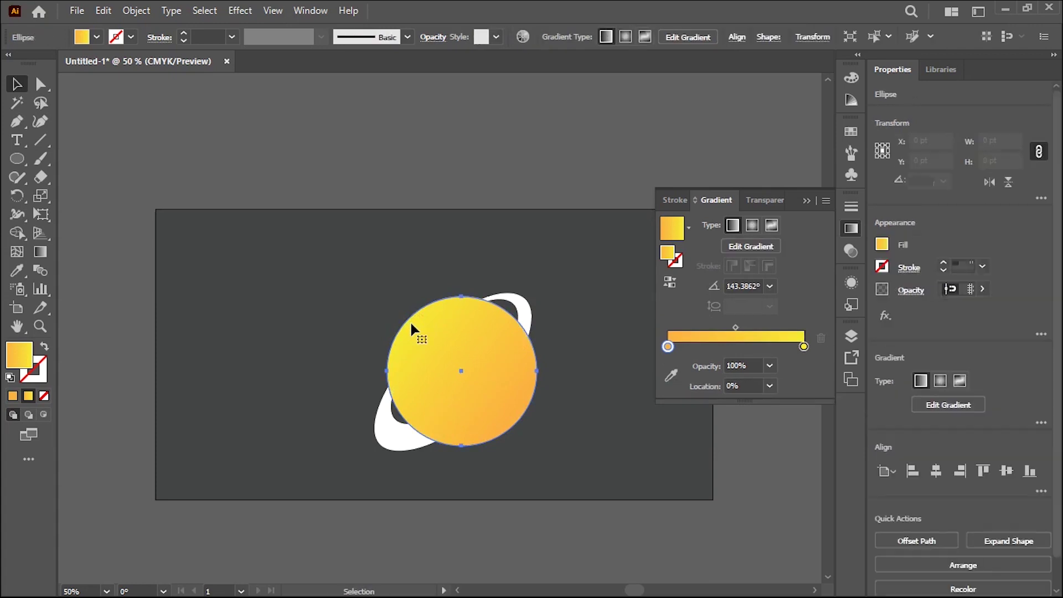
key(ctrl+plus)
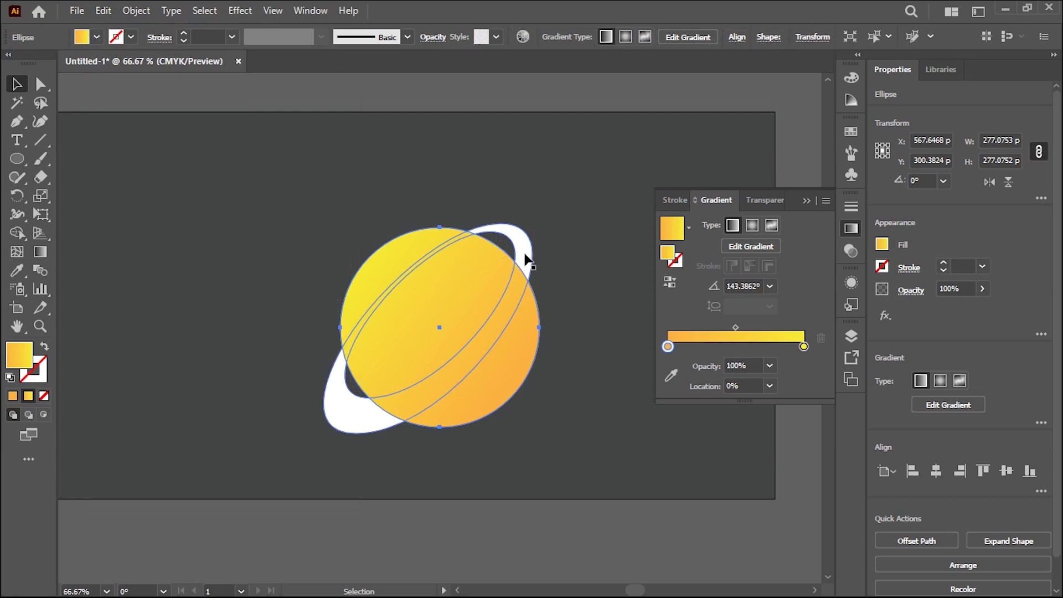
shift+click(527, 259)
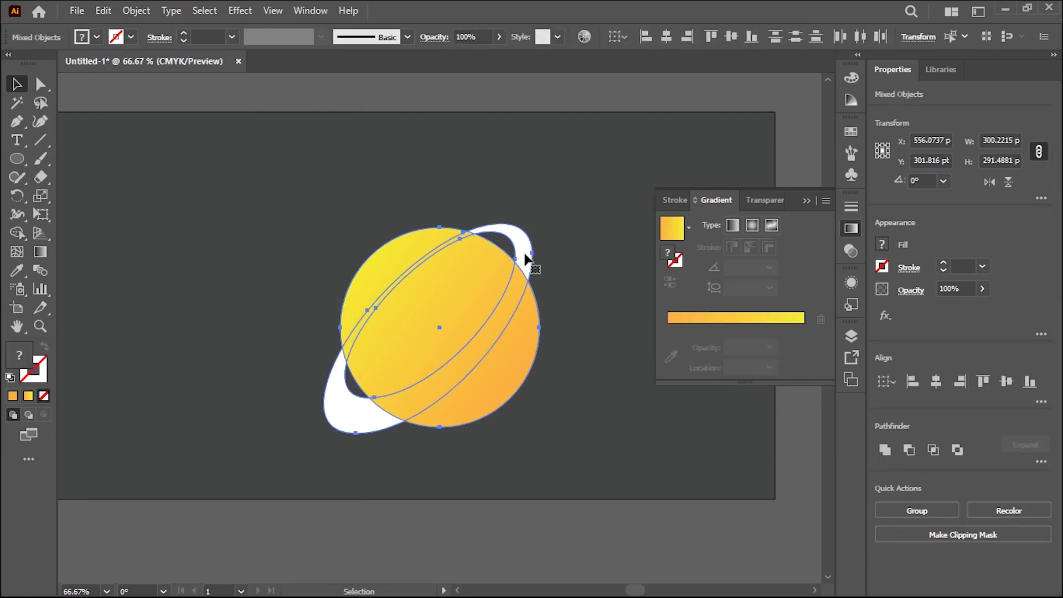
key(ctrl+plus)
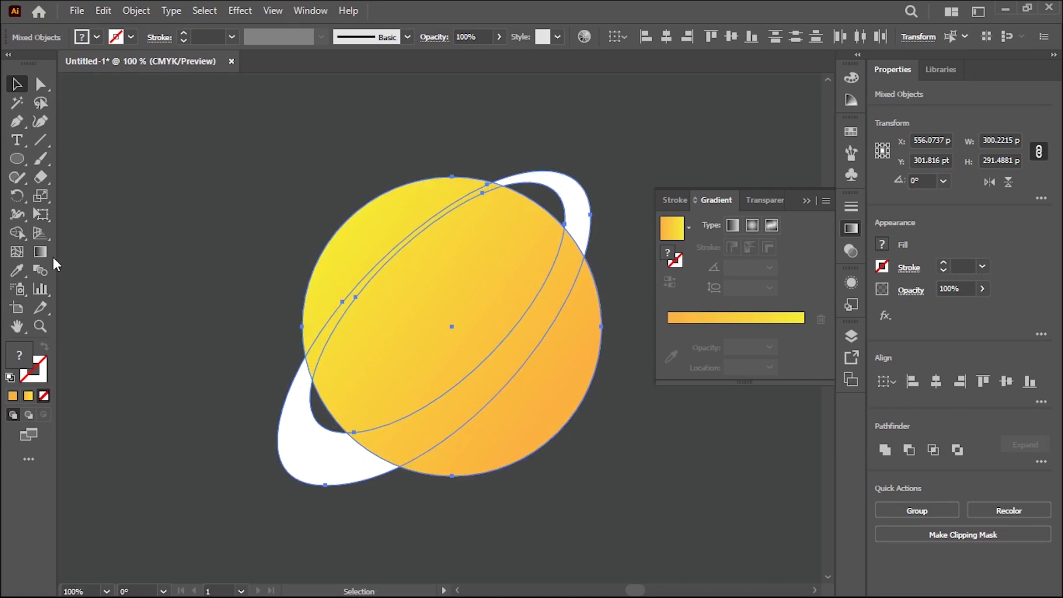
Shape Builder-merge the planet region above the ring and delete the lower-right planet piece.
click(16, 233)
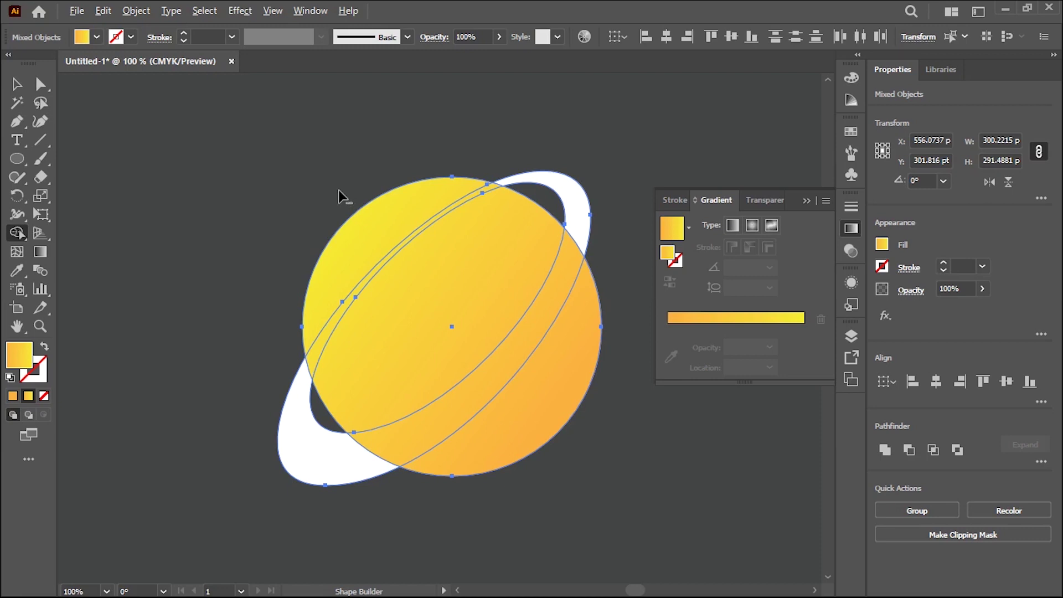
drag(339, 192, 462, 298)
key(v)
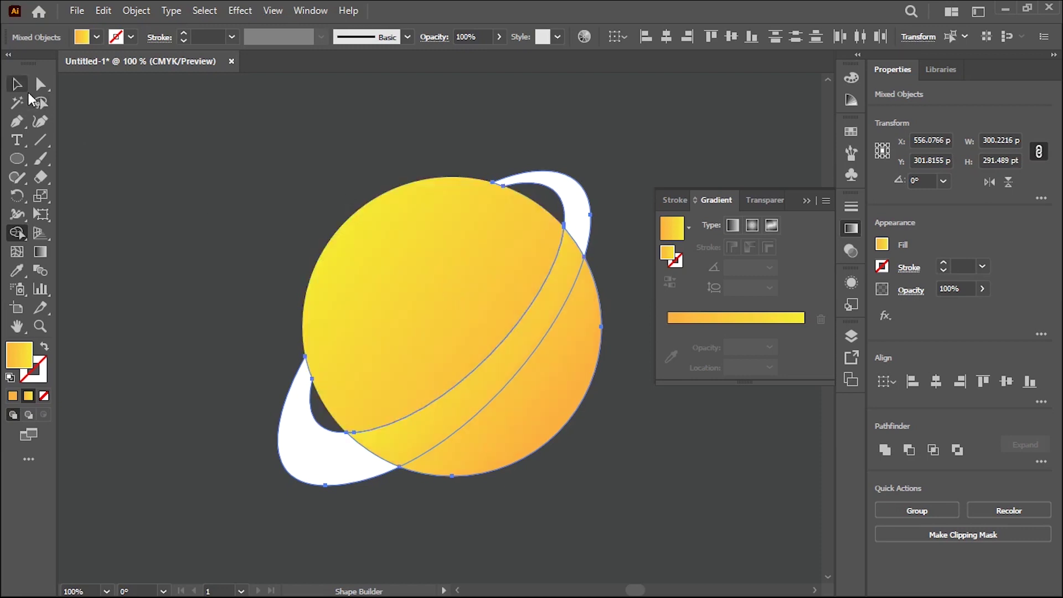
click(197, 155)
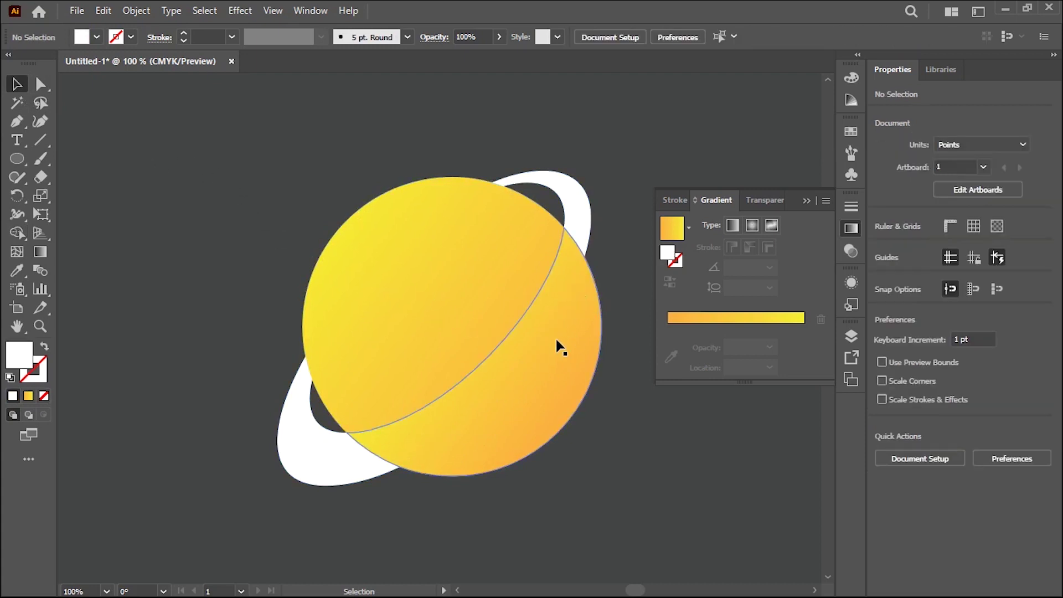
drag(557, 346, 616, 429)
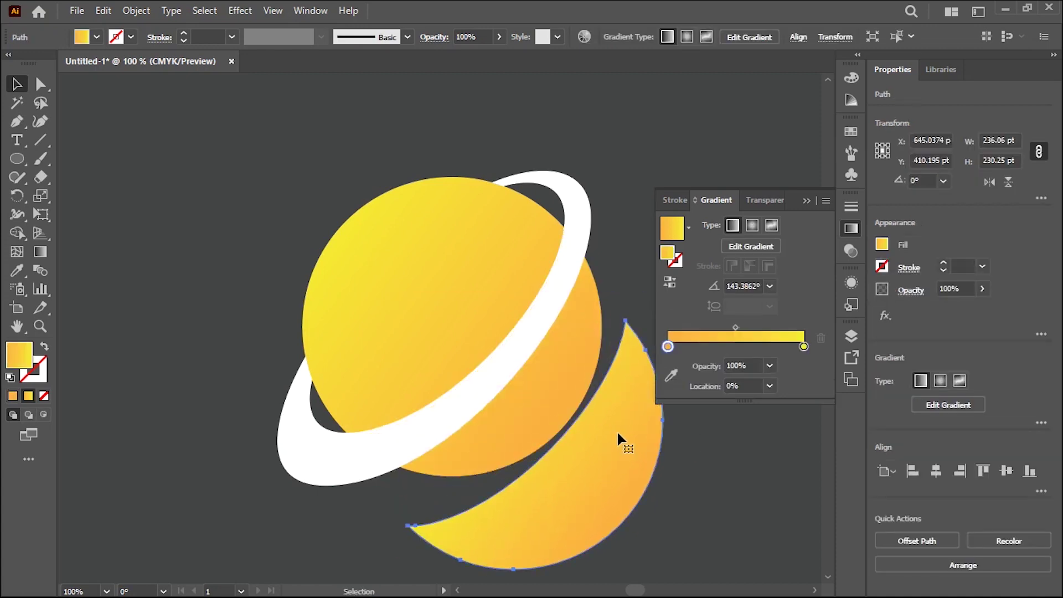
key(Delete)
key(ctrl+minus)
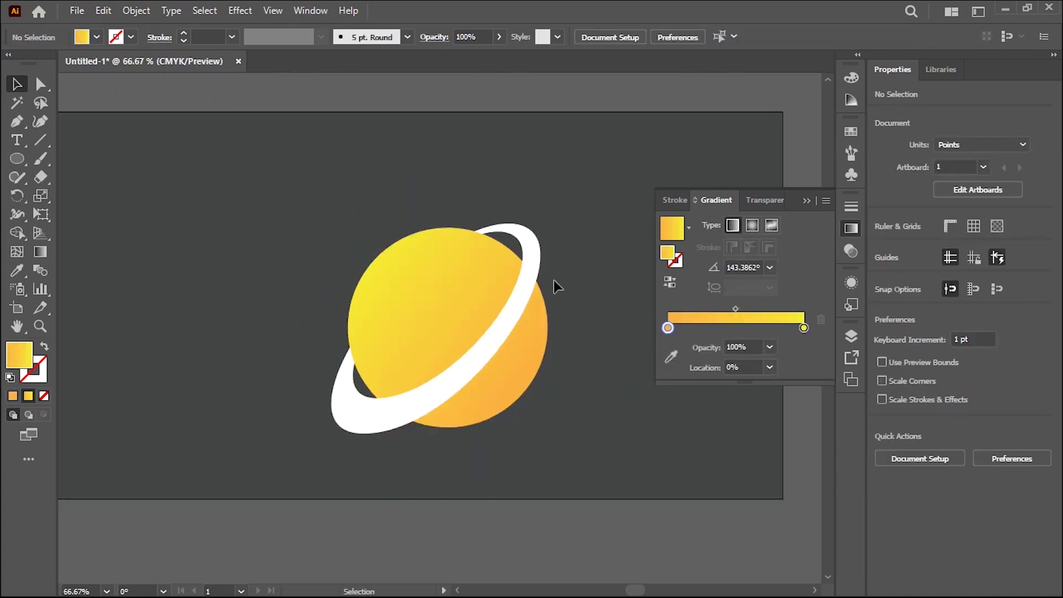
Slightly bulge out the ring's upper-right outer edge.
click(537, 271)
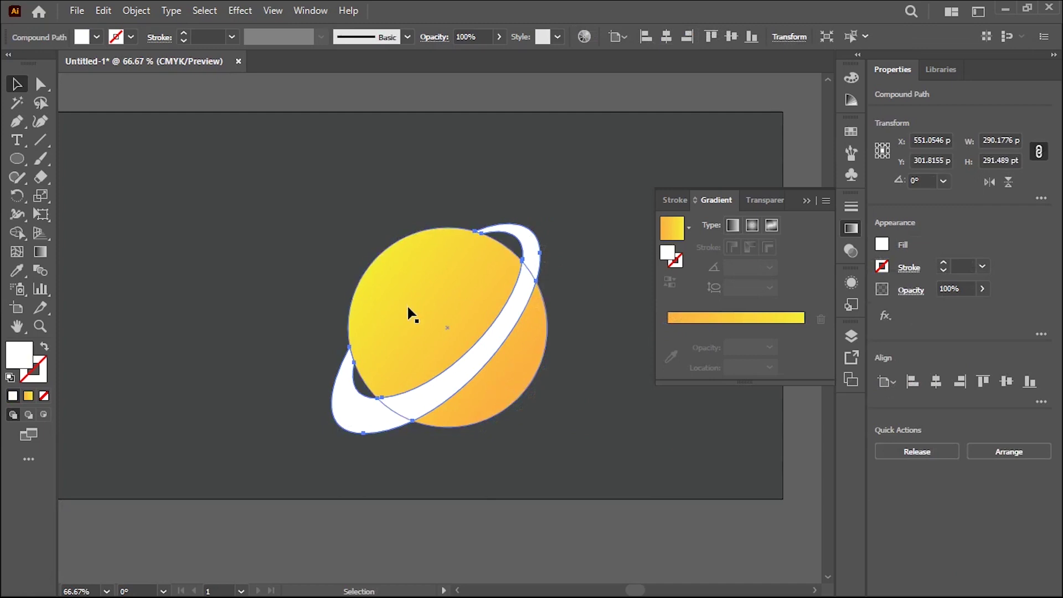
click(294, 260)
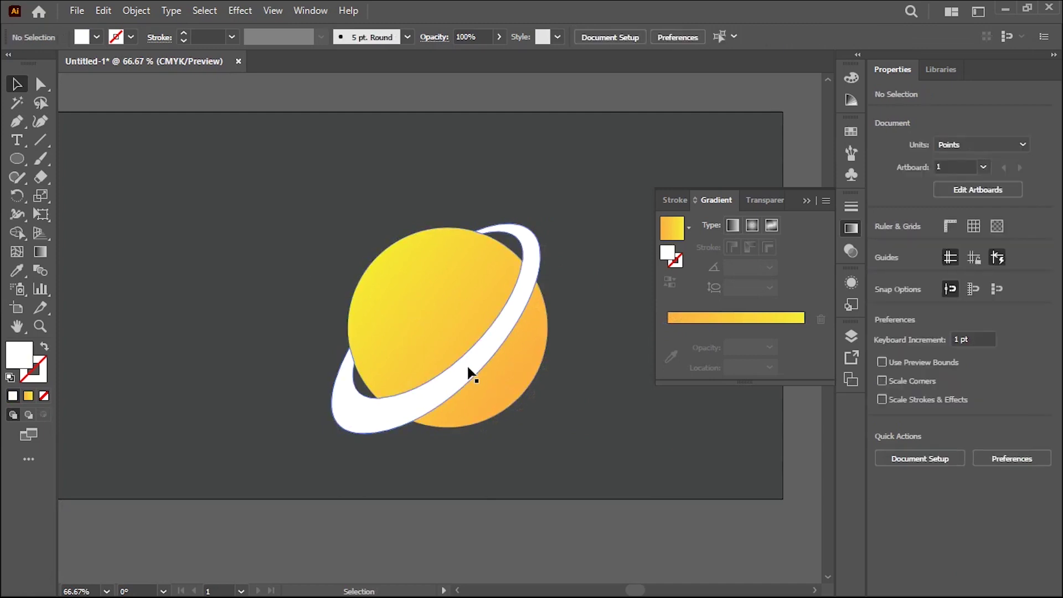
click(520, 368)
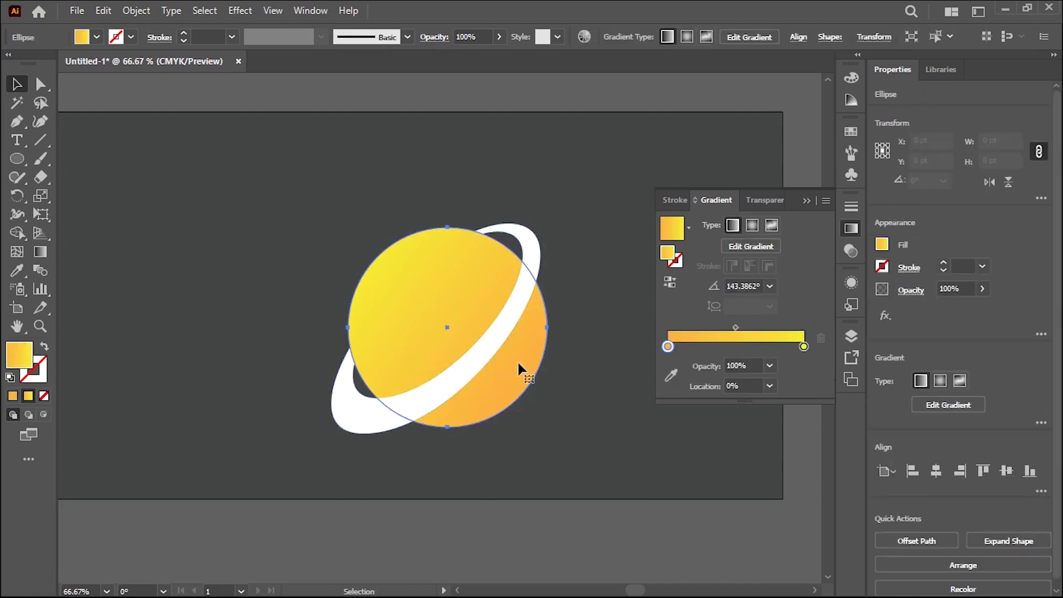
click(534, 246)
drag(534, 246, 539, 253)
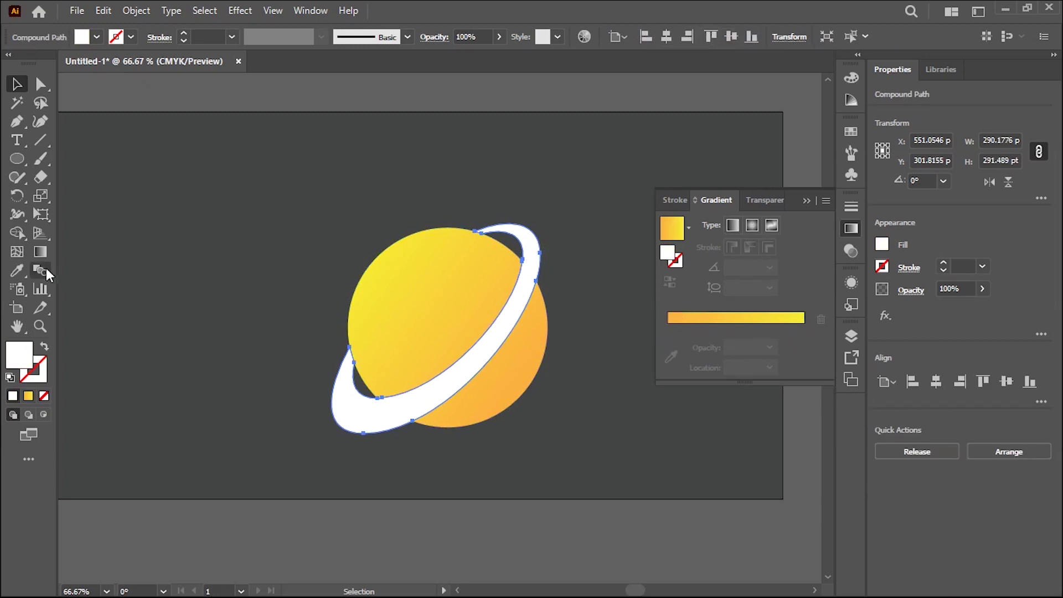
Copy the planet's gradient fill onto the ring with the Eyedropper.
click(17, 270)
click(491, 256)
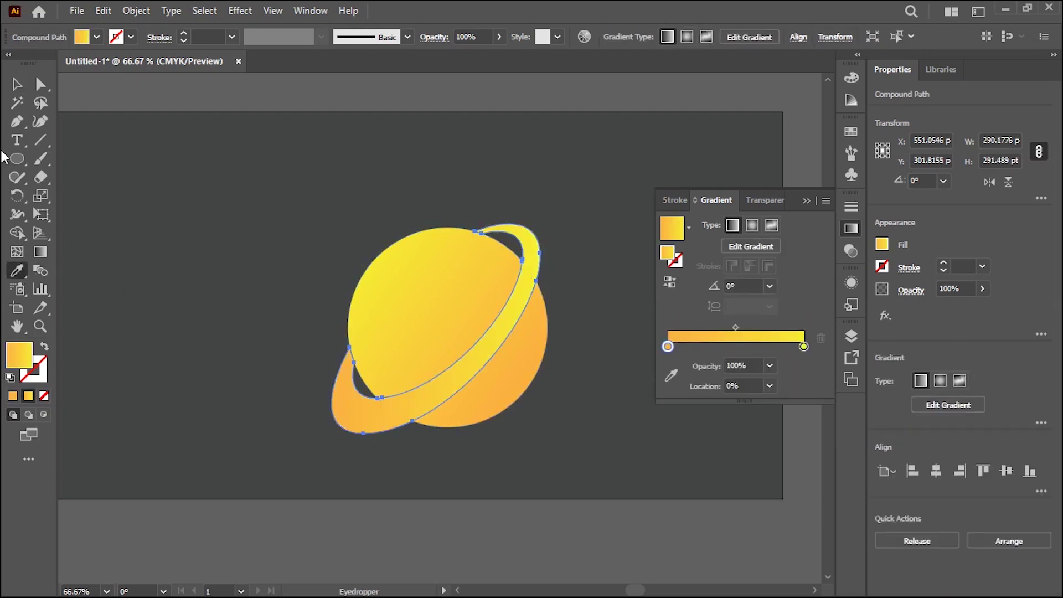
click(17, 84)
click(243, 249)
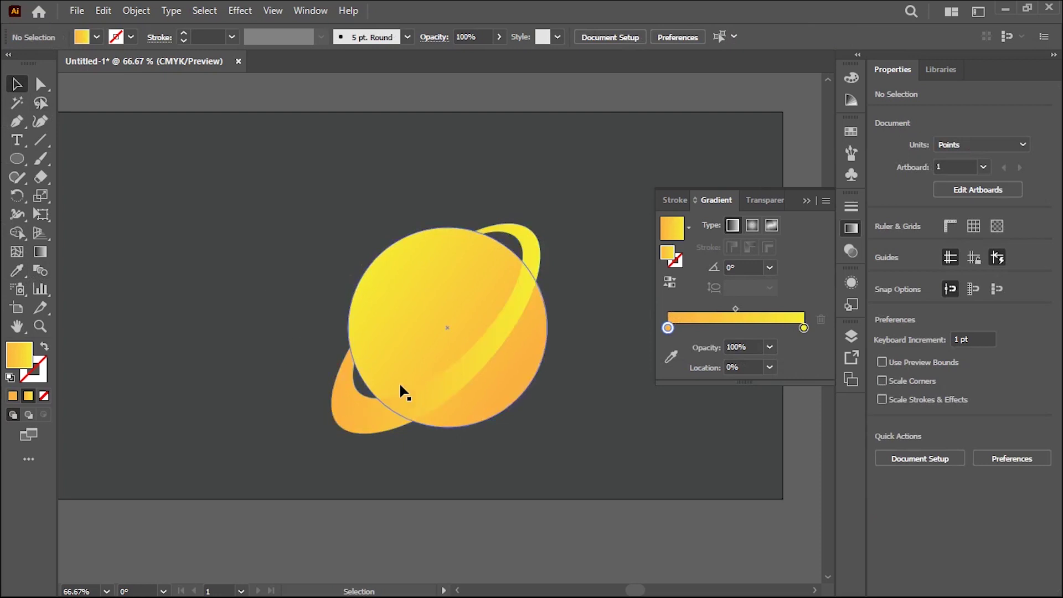
Set both of the ring's gradient stops to blue so it reads as solid blue.
click(384, 399)
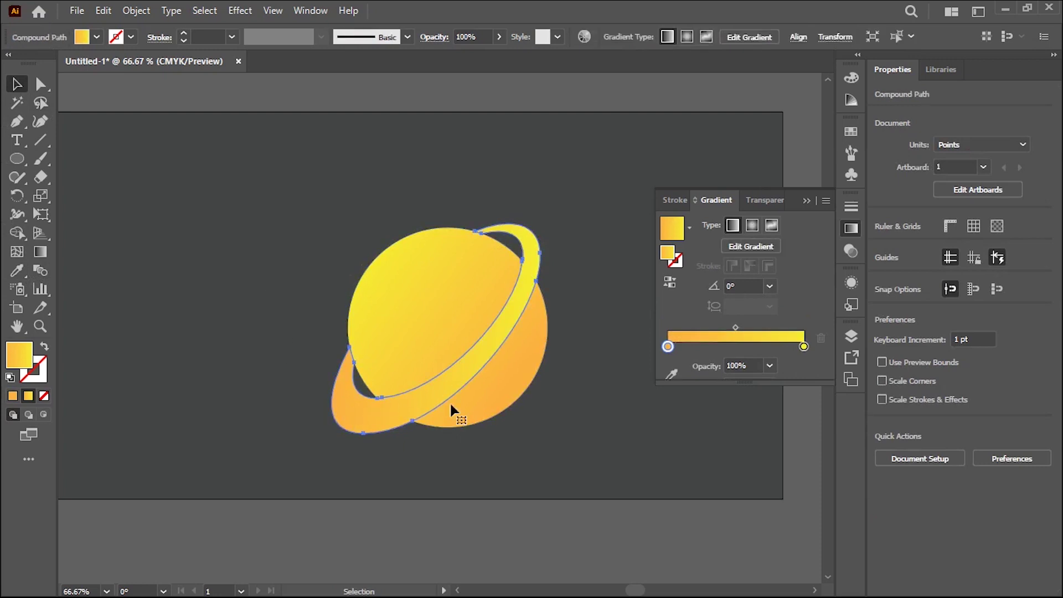
double_click(668, 346)
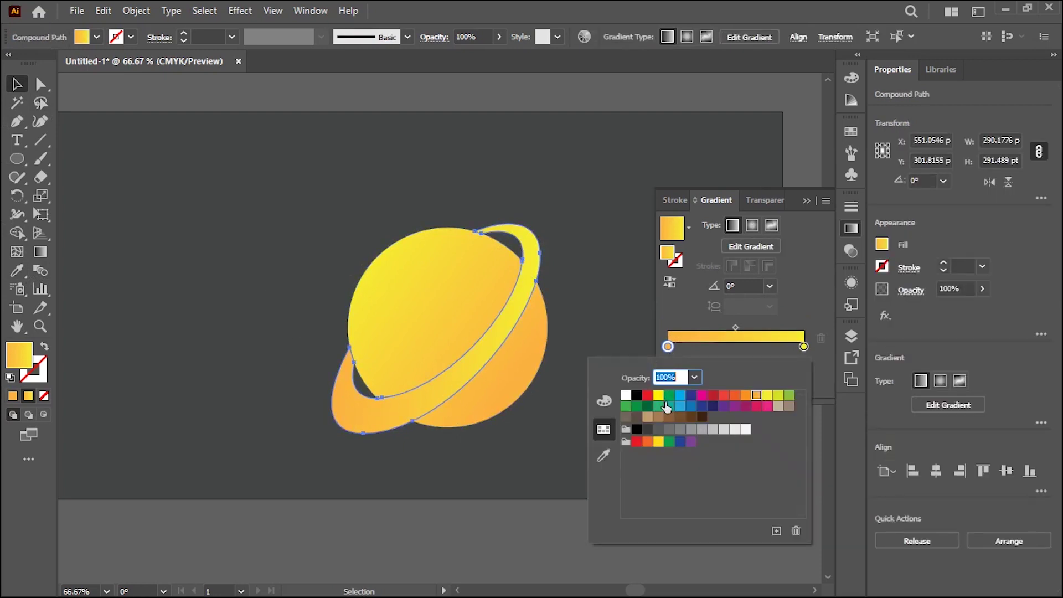
click(679, 395)
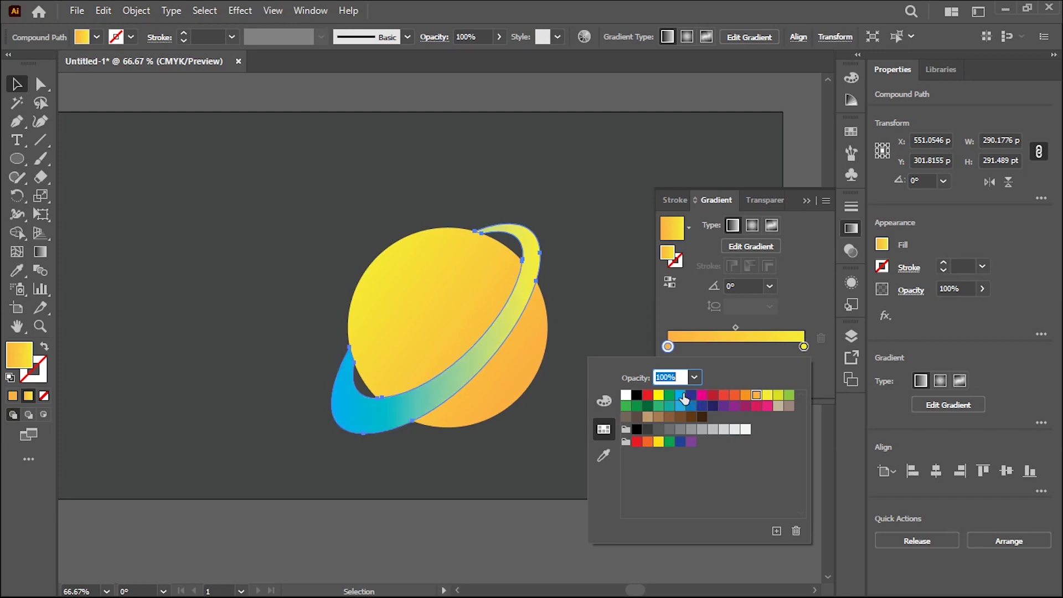
click(804, 347)
double_click(804, 346)
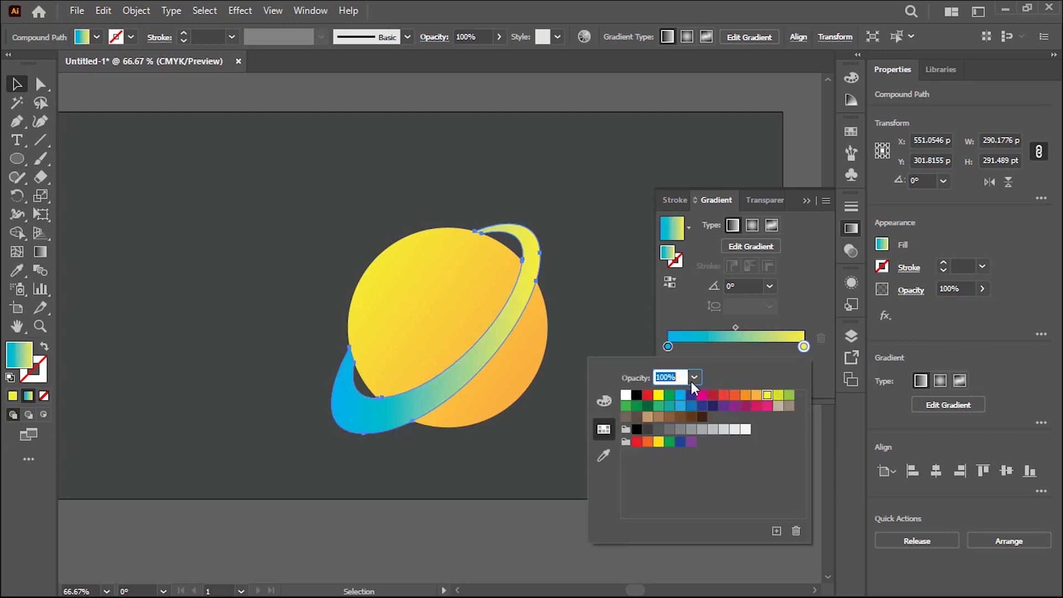
click(669, 407)
click(682, 408)
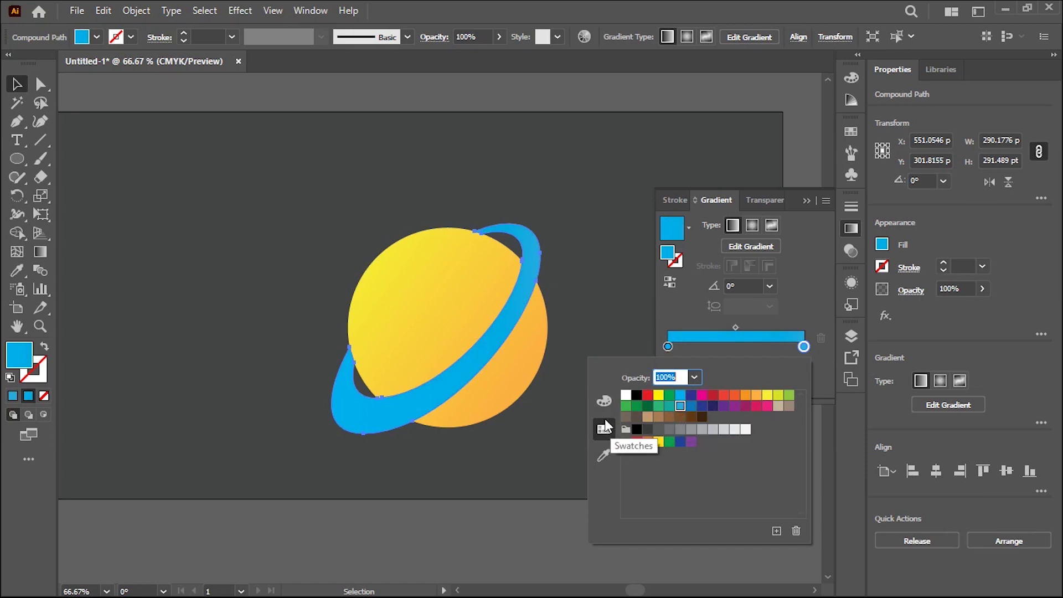
click(13, 83)
click(237, 224)
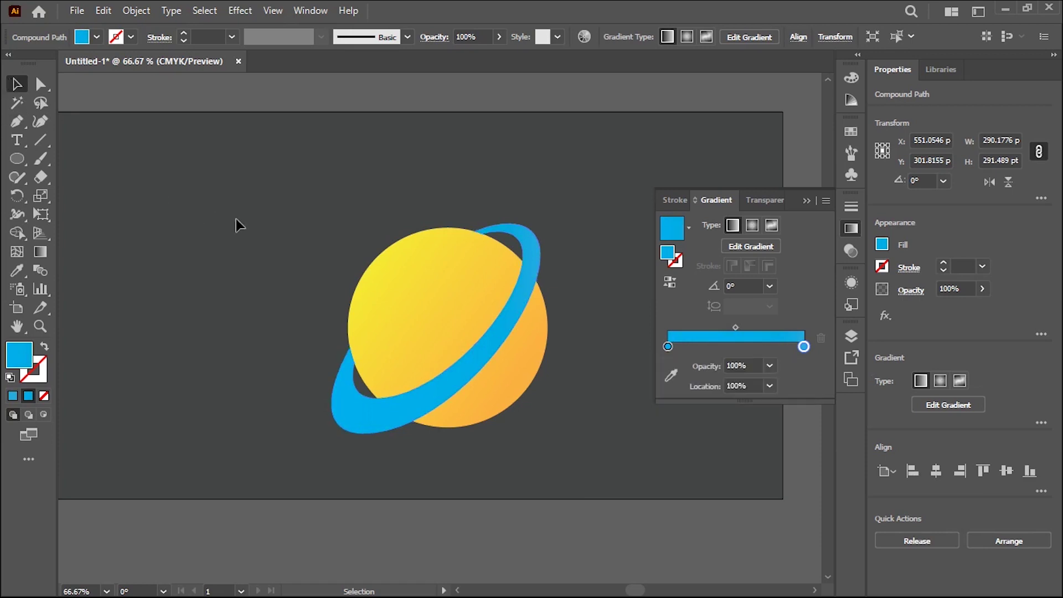
click(805, 200)
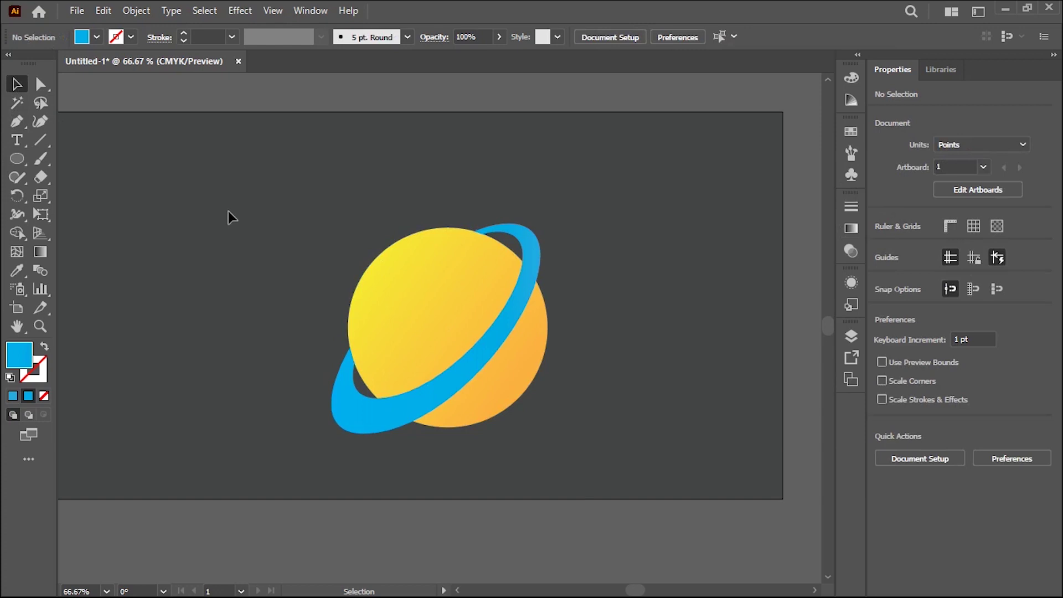
Select the planet and blue ring together and drag them up-left on the artboard.
drag(638, 471, 637, 472)
drag(398, 291, 399, 291)
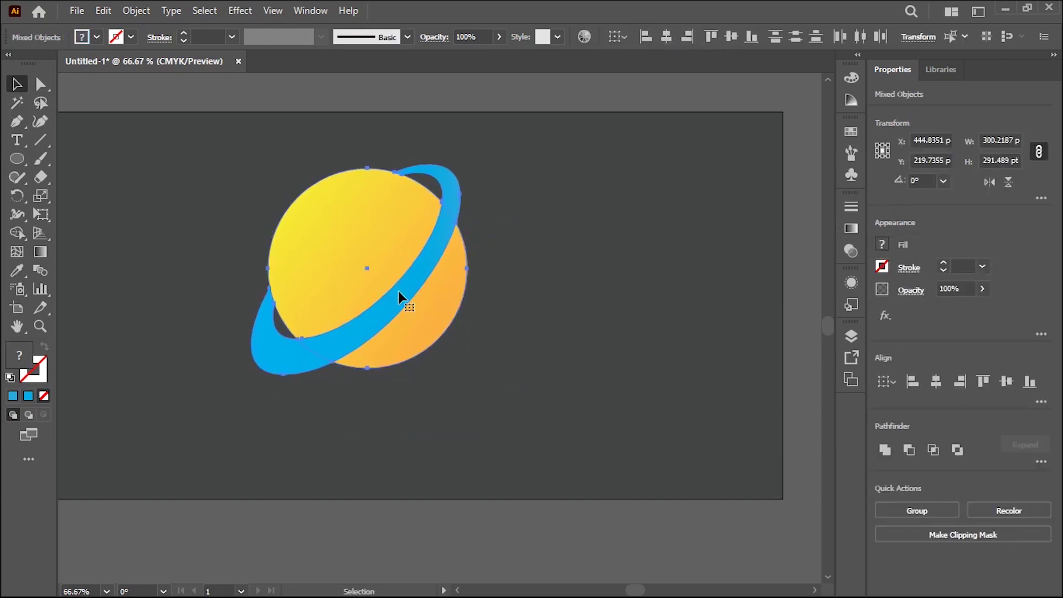